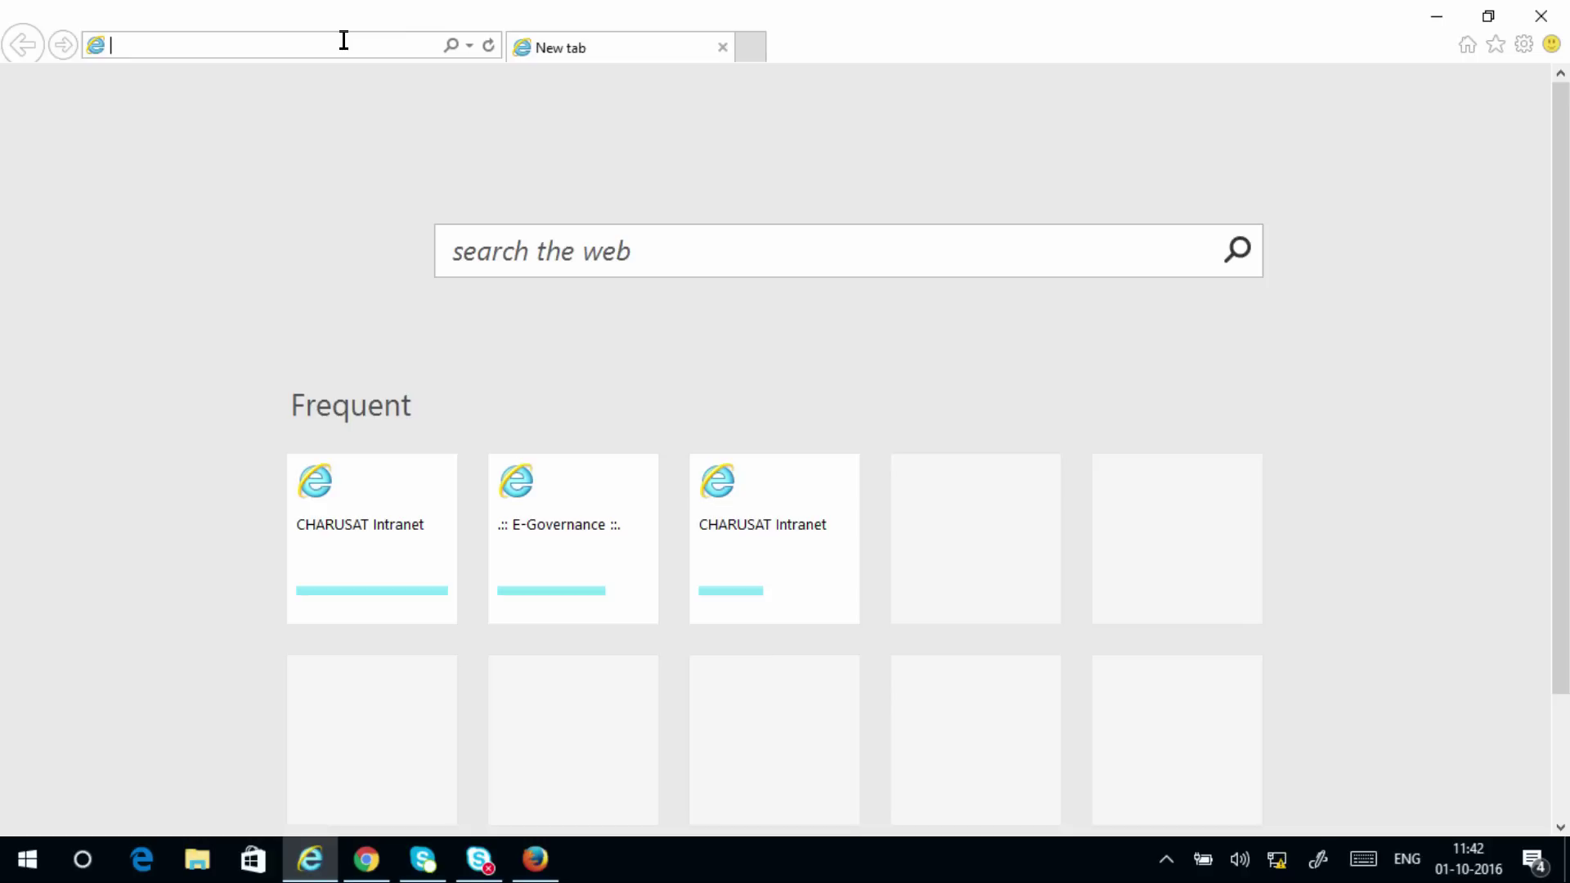
type("http://intranet/")
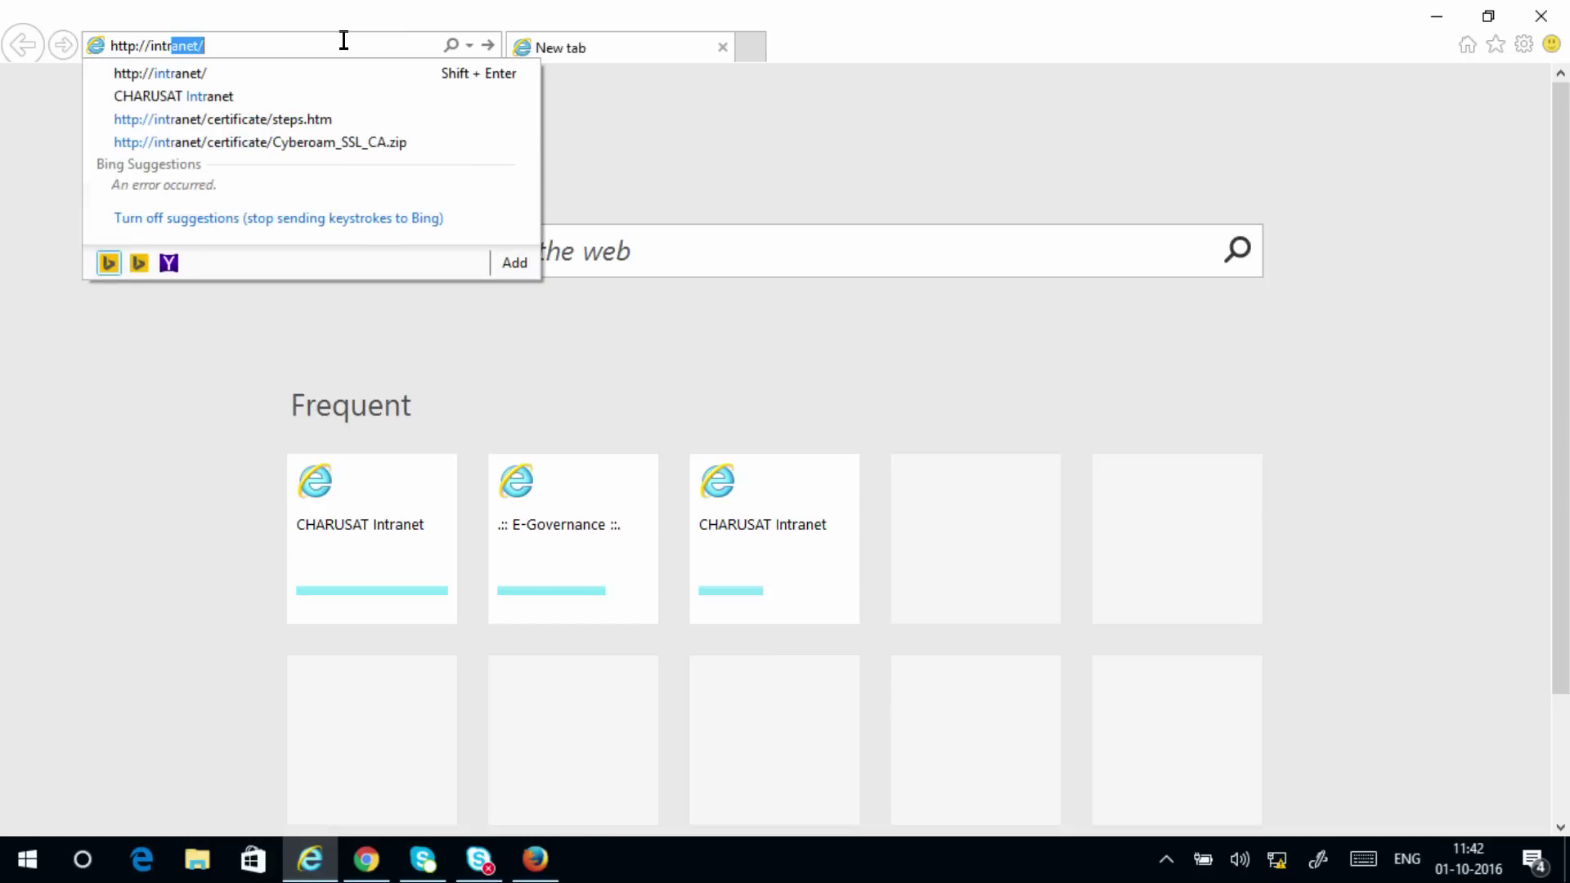
key("Return")
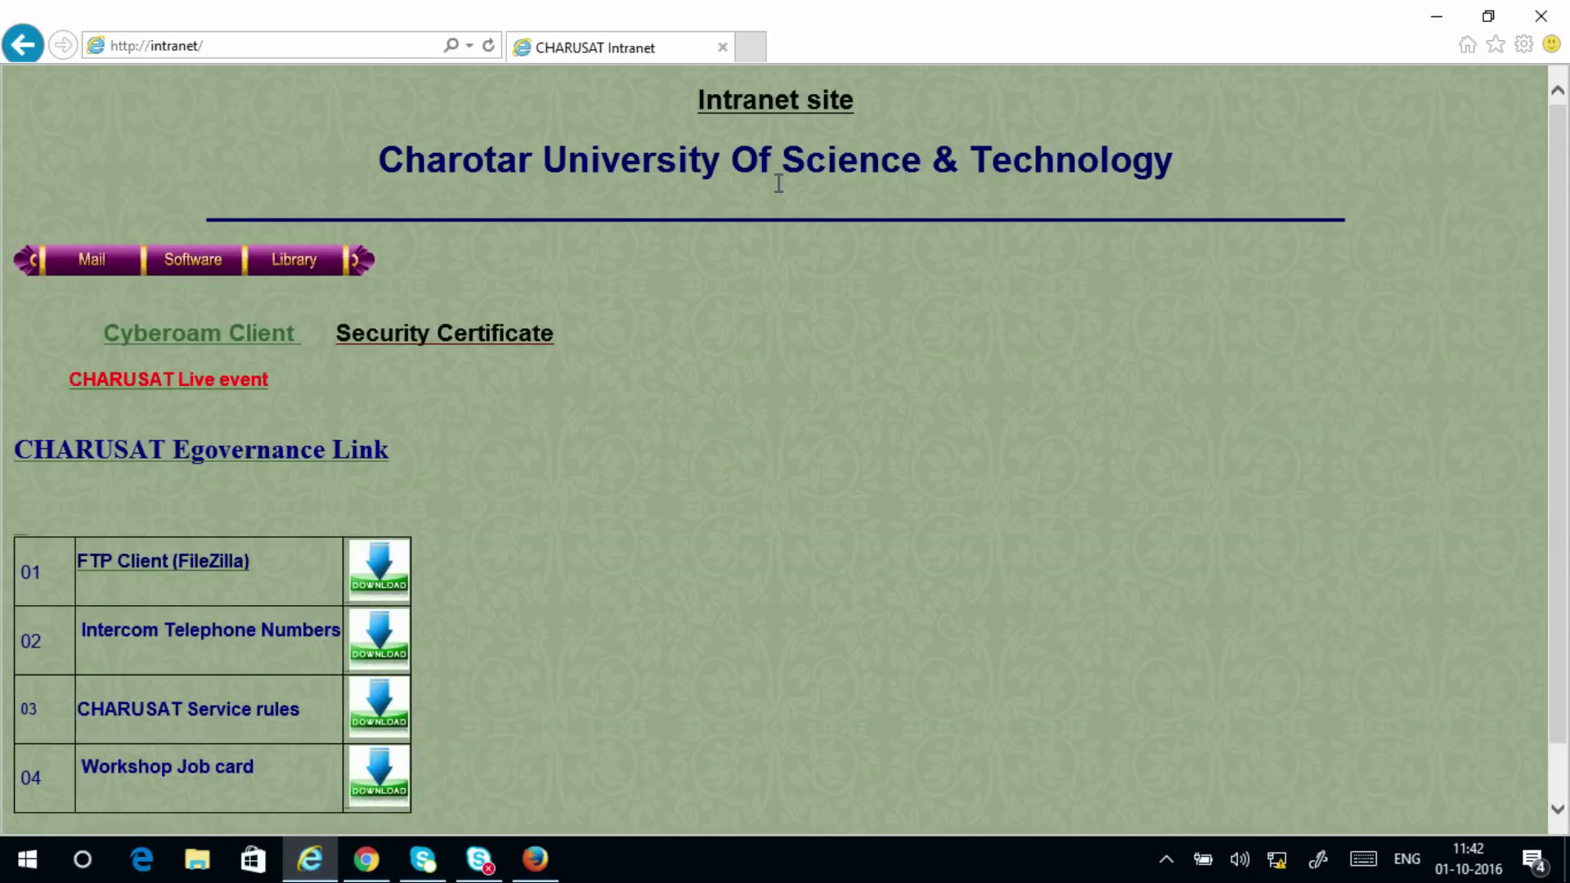
left_click(752, 44)
type("http:")
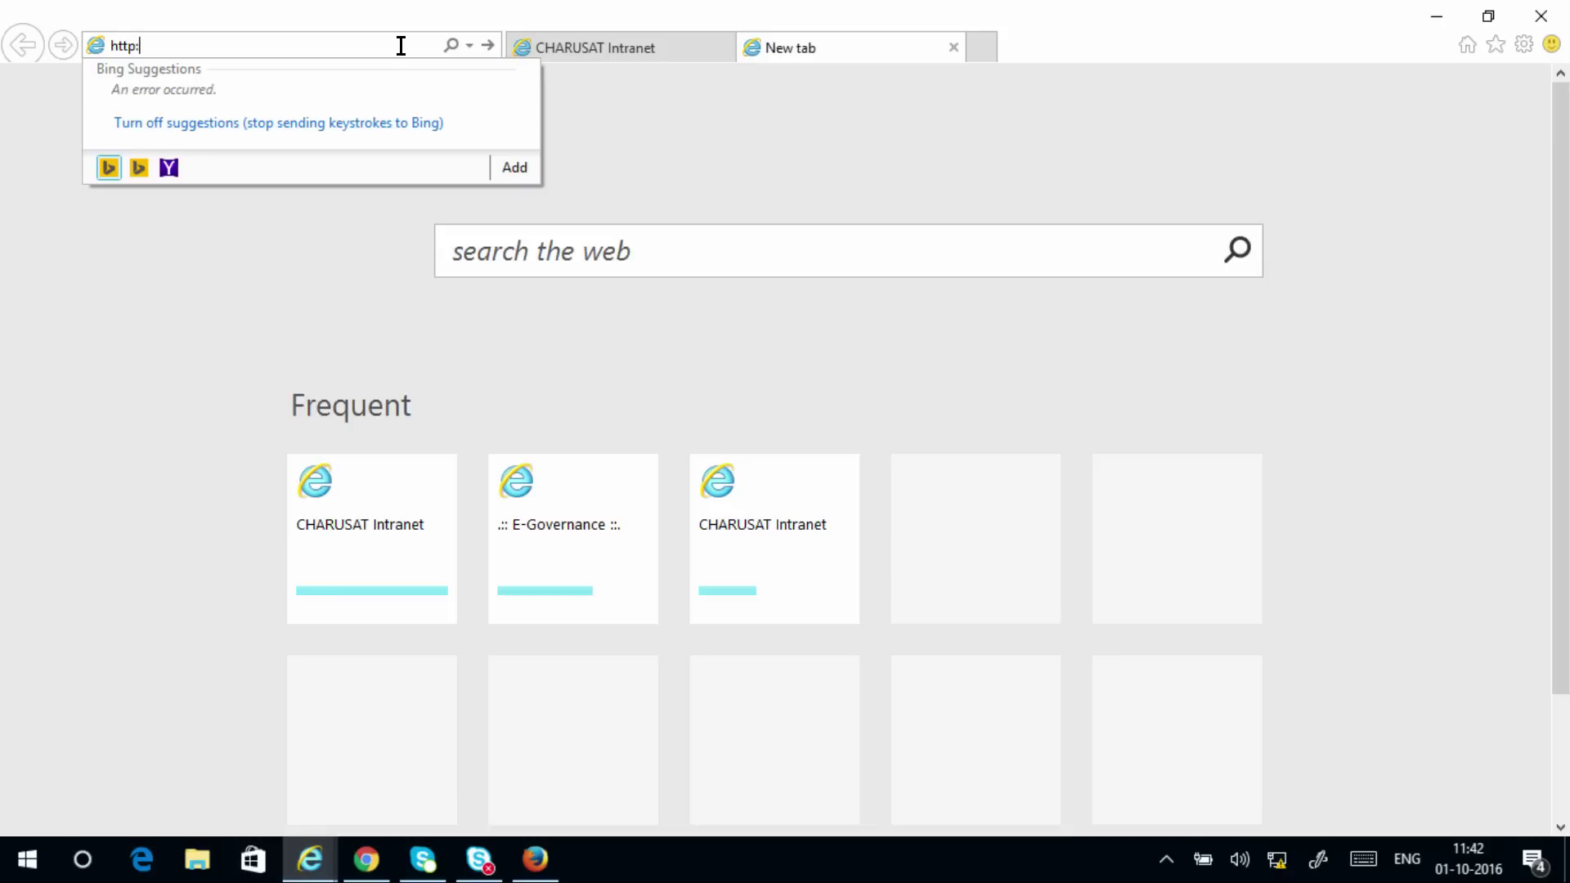
type("//172.16.1.21/")
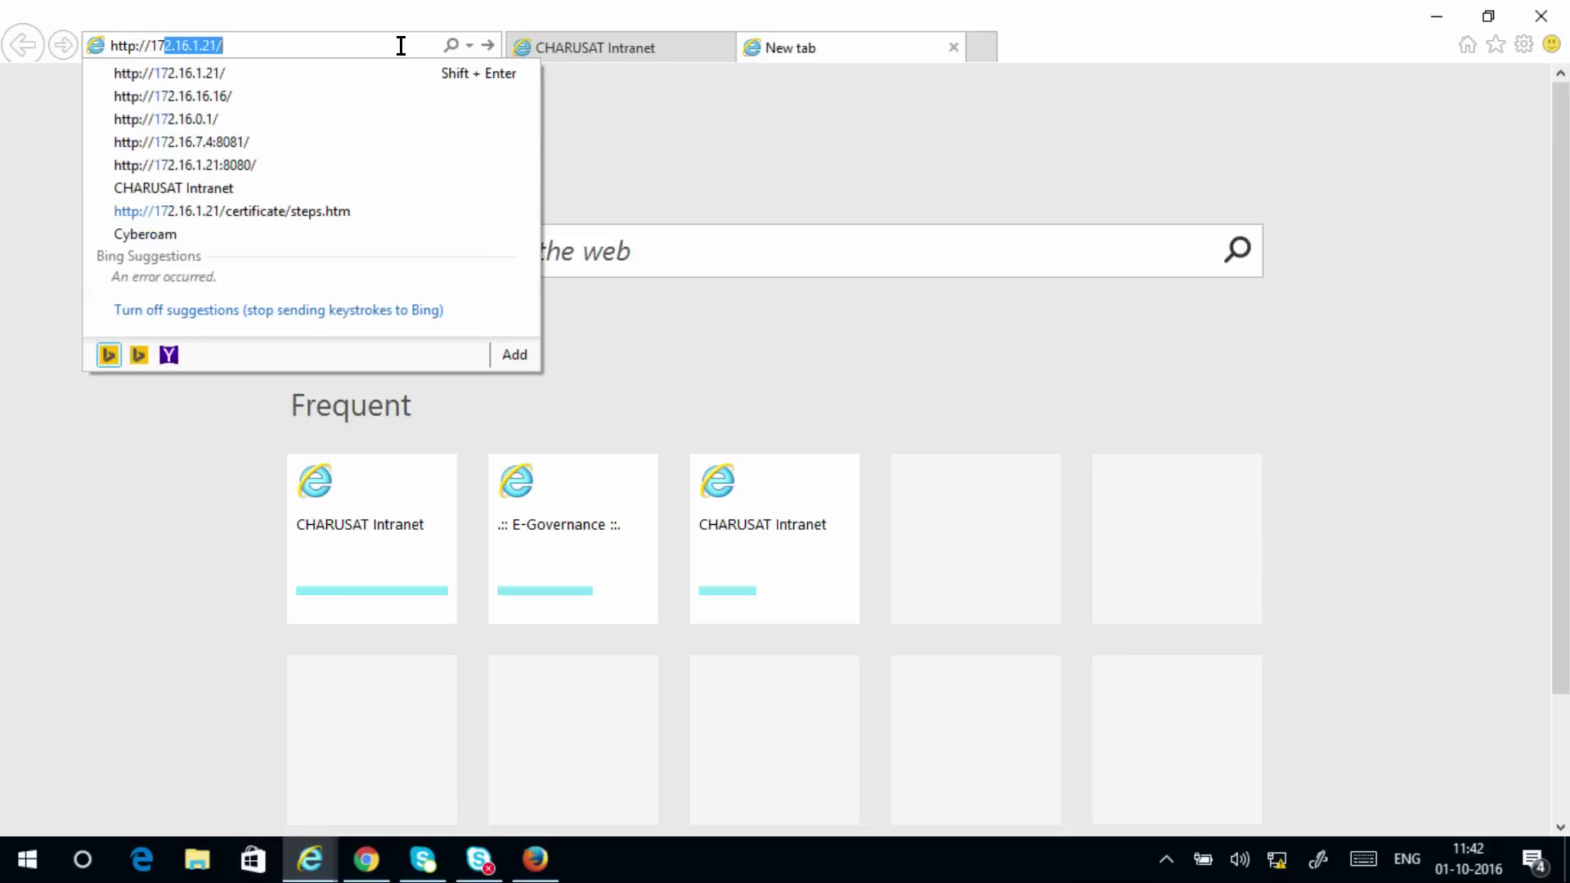
key("Return")
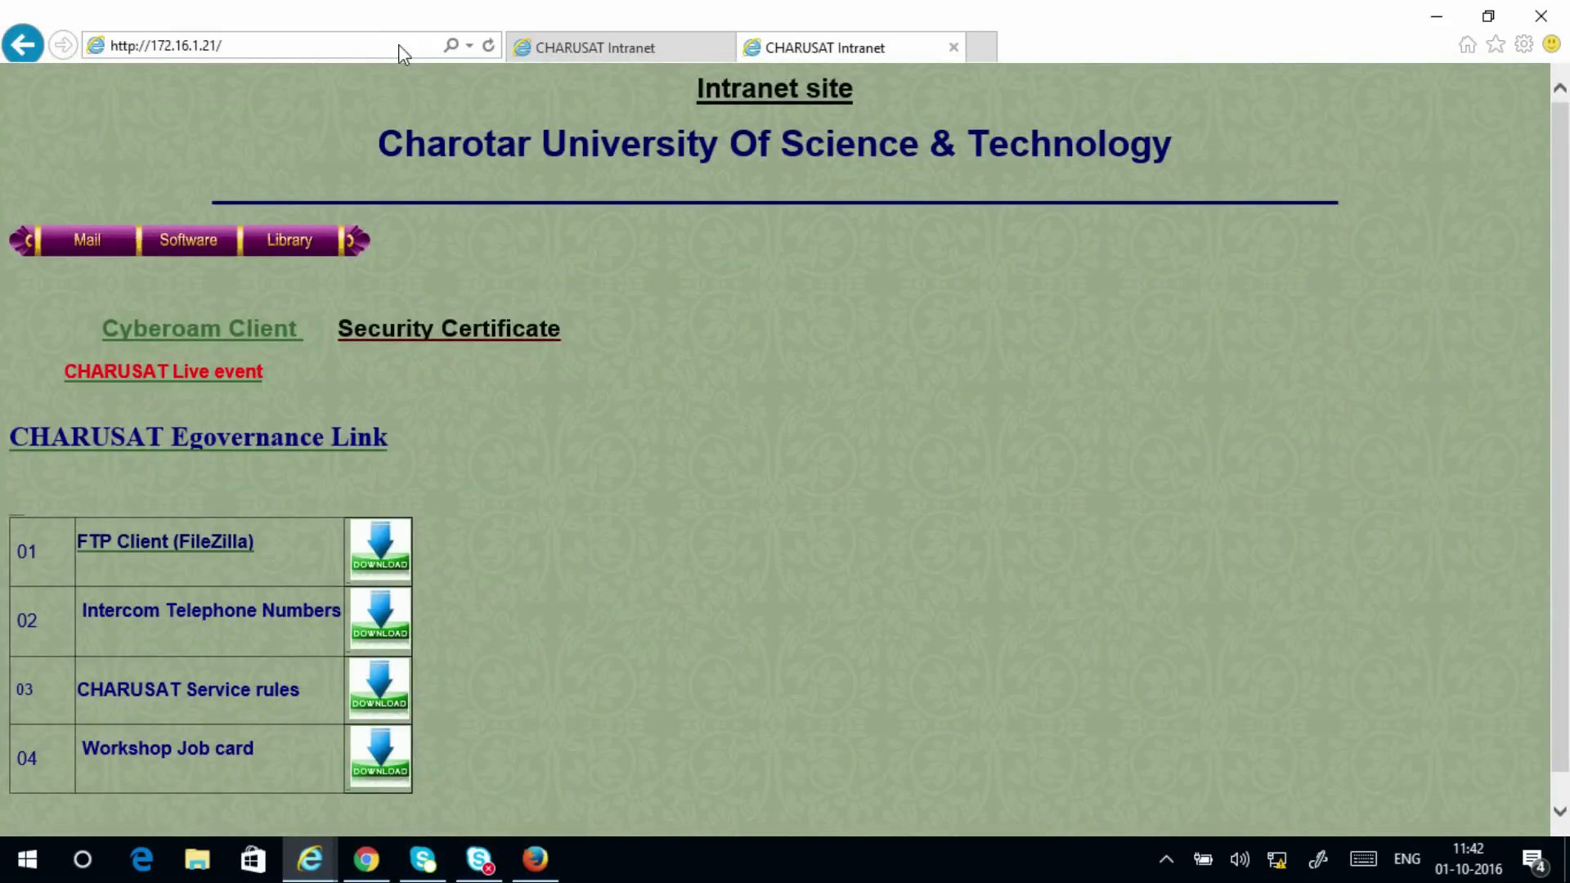
Open the Security Certificate page linked on the intranet site
key("ctrl+2")
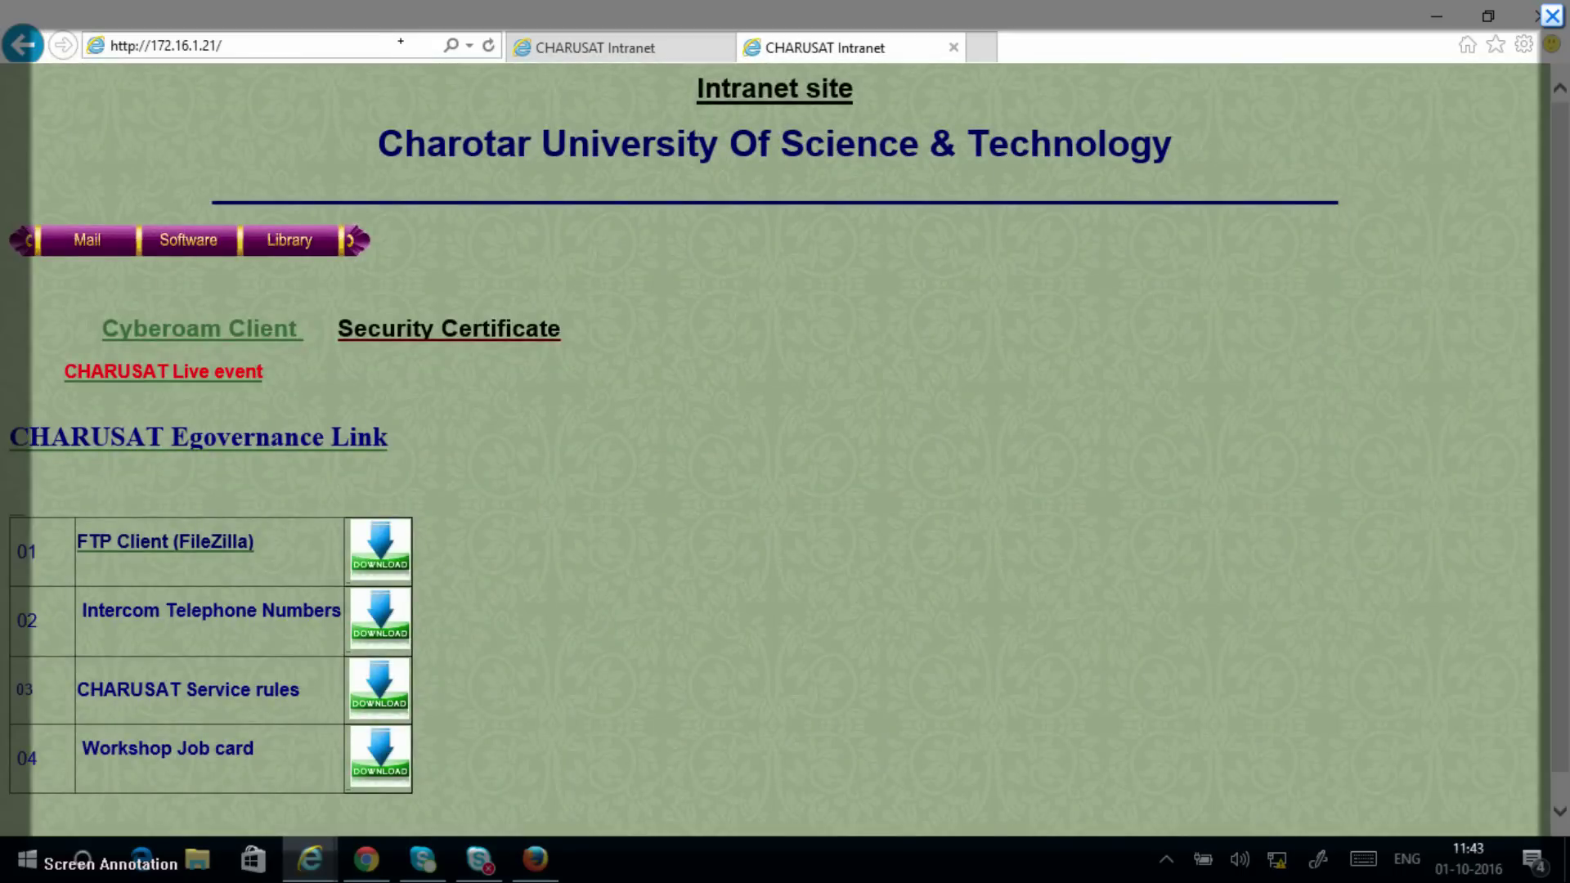
mouse_move(376, 375)
left_mouse_down()
mouse_move(303, 315)
mouse_move(547, 292)
mouse_move(582, 363)
mouse_move(357, 373)
left_mouse_up()
key("Escape")
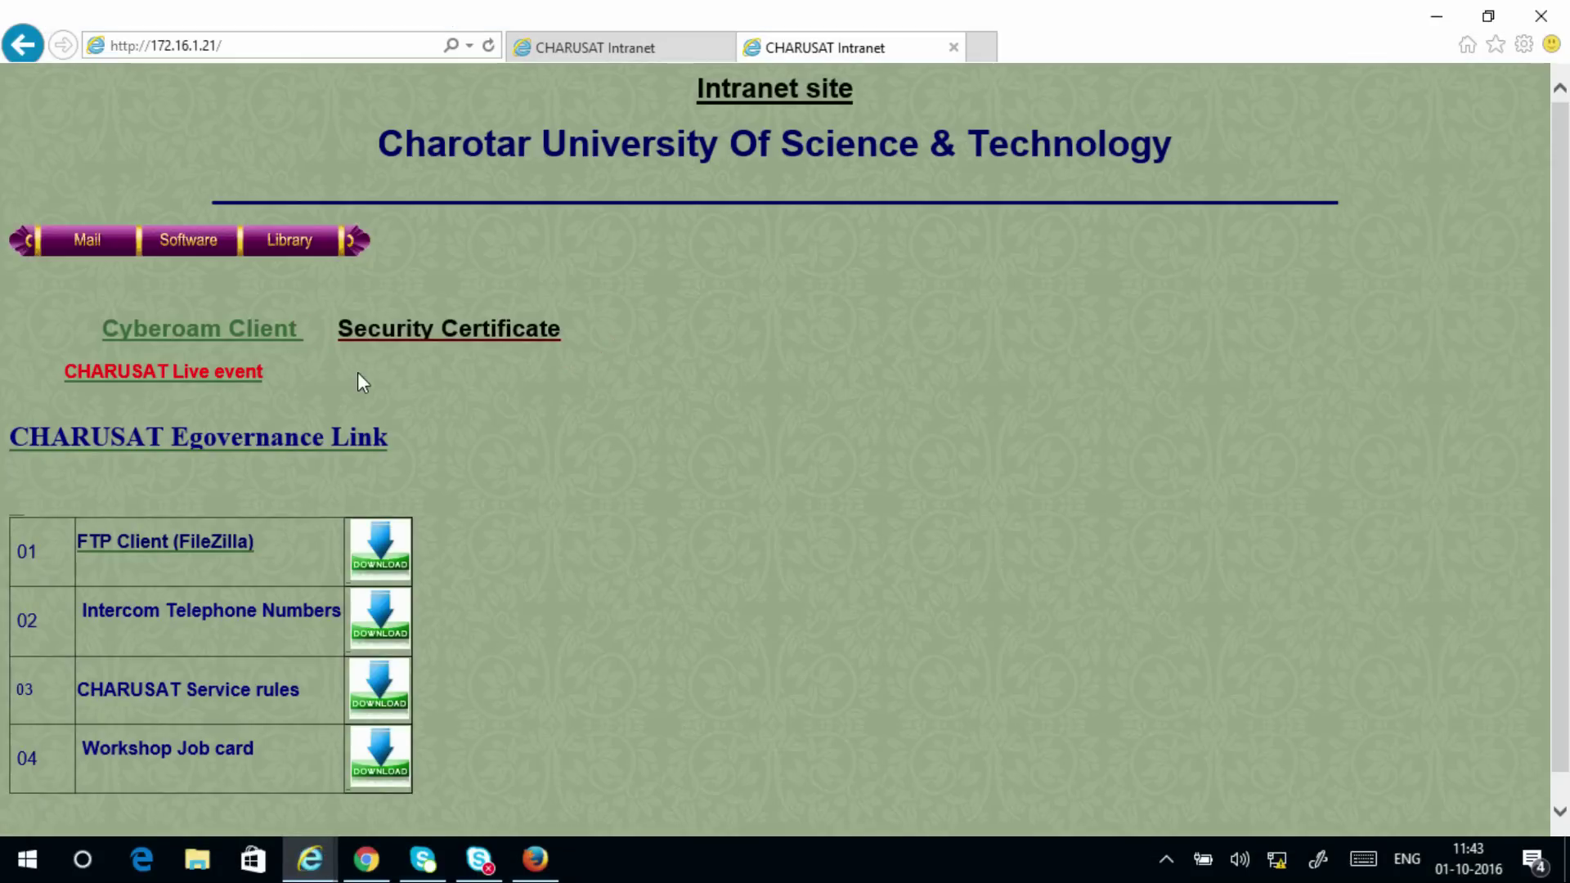
left_click(460, 334)
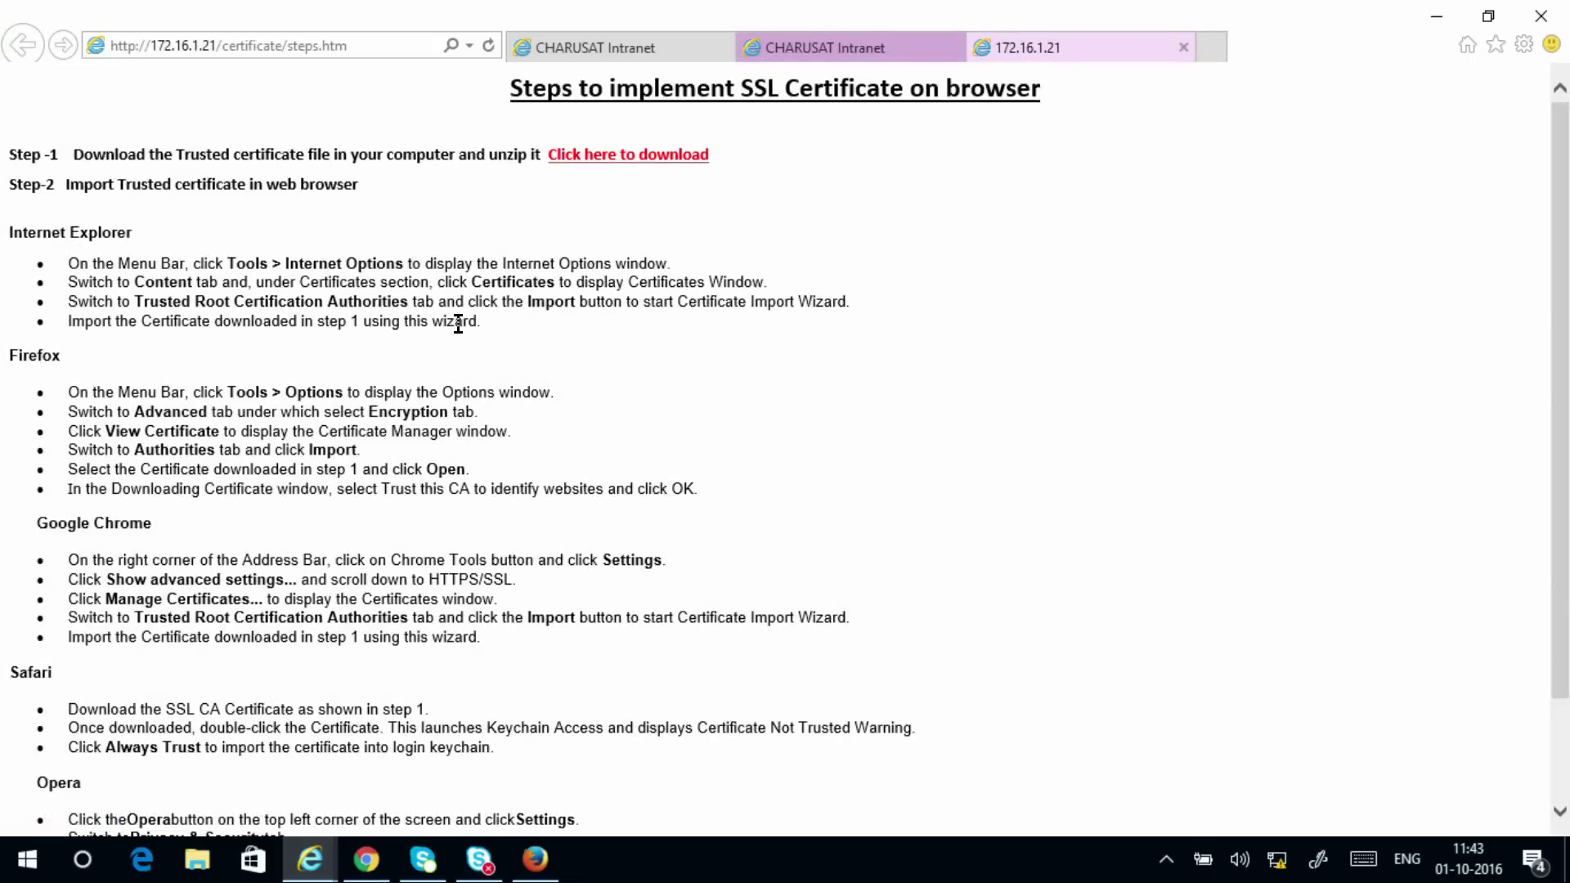
Download the trusted certificate archive Cyberoam_SSL_CA.zip from the SSL instructions page and save it
key("ctrl+shift+a")
mouse_move(558, 210)
left_mouse_down()
mouse_move(526, 198)
mouse_move(601, 126)
mouse_move(748, 173)
mouse_move(560, 207)
left_mouse_up()
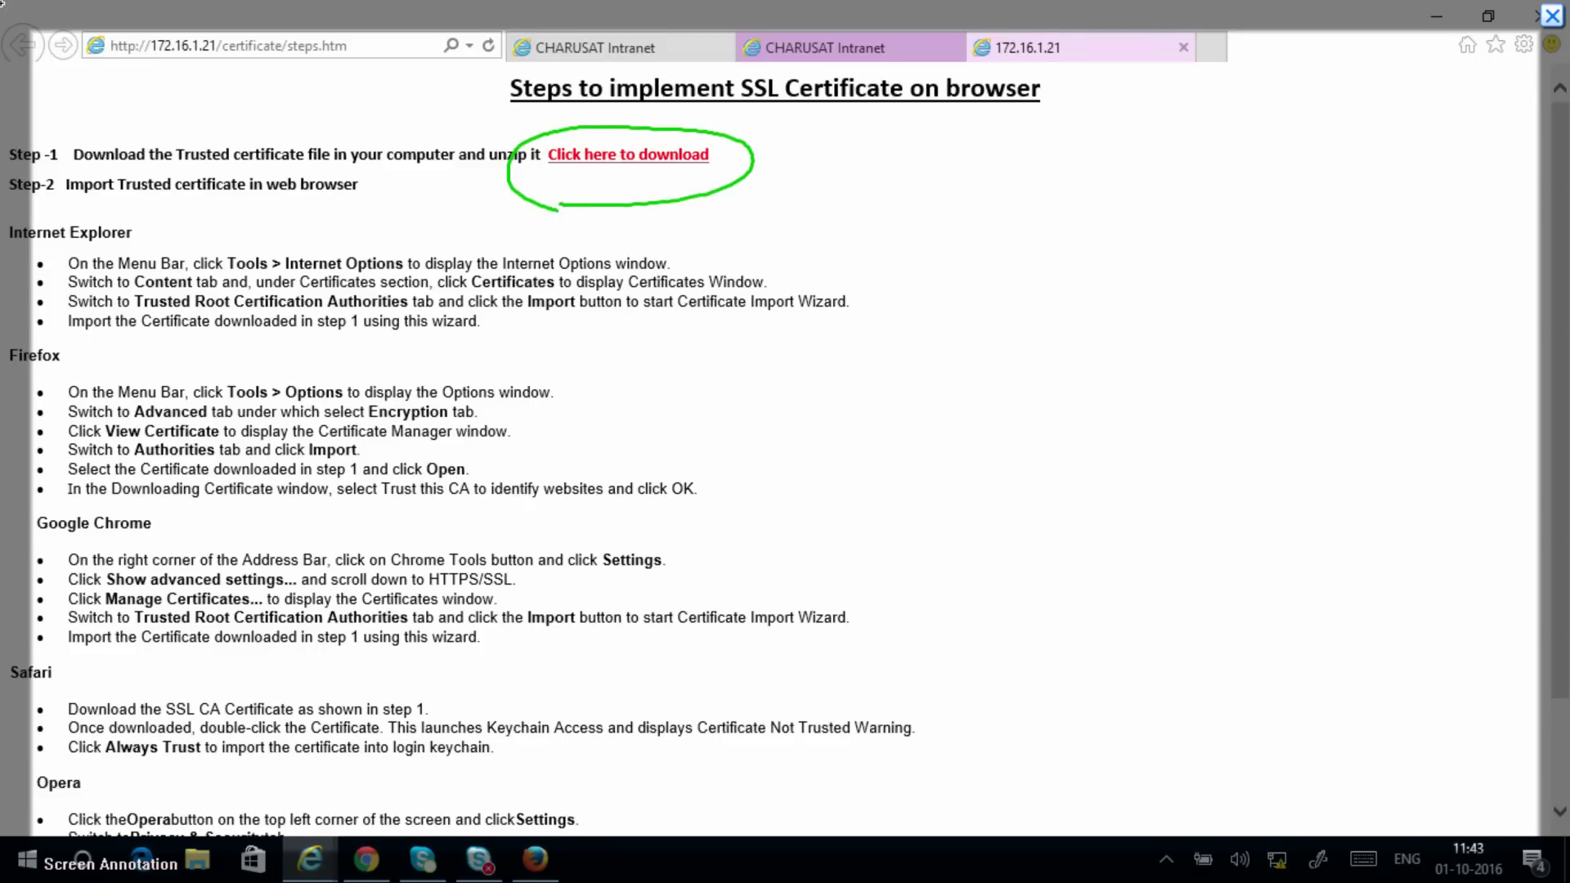
key("Escape")
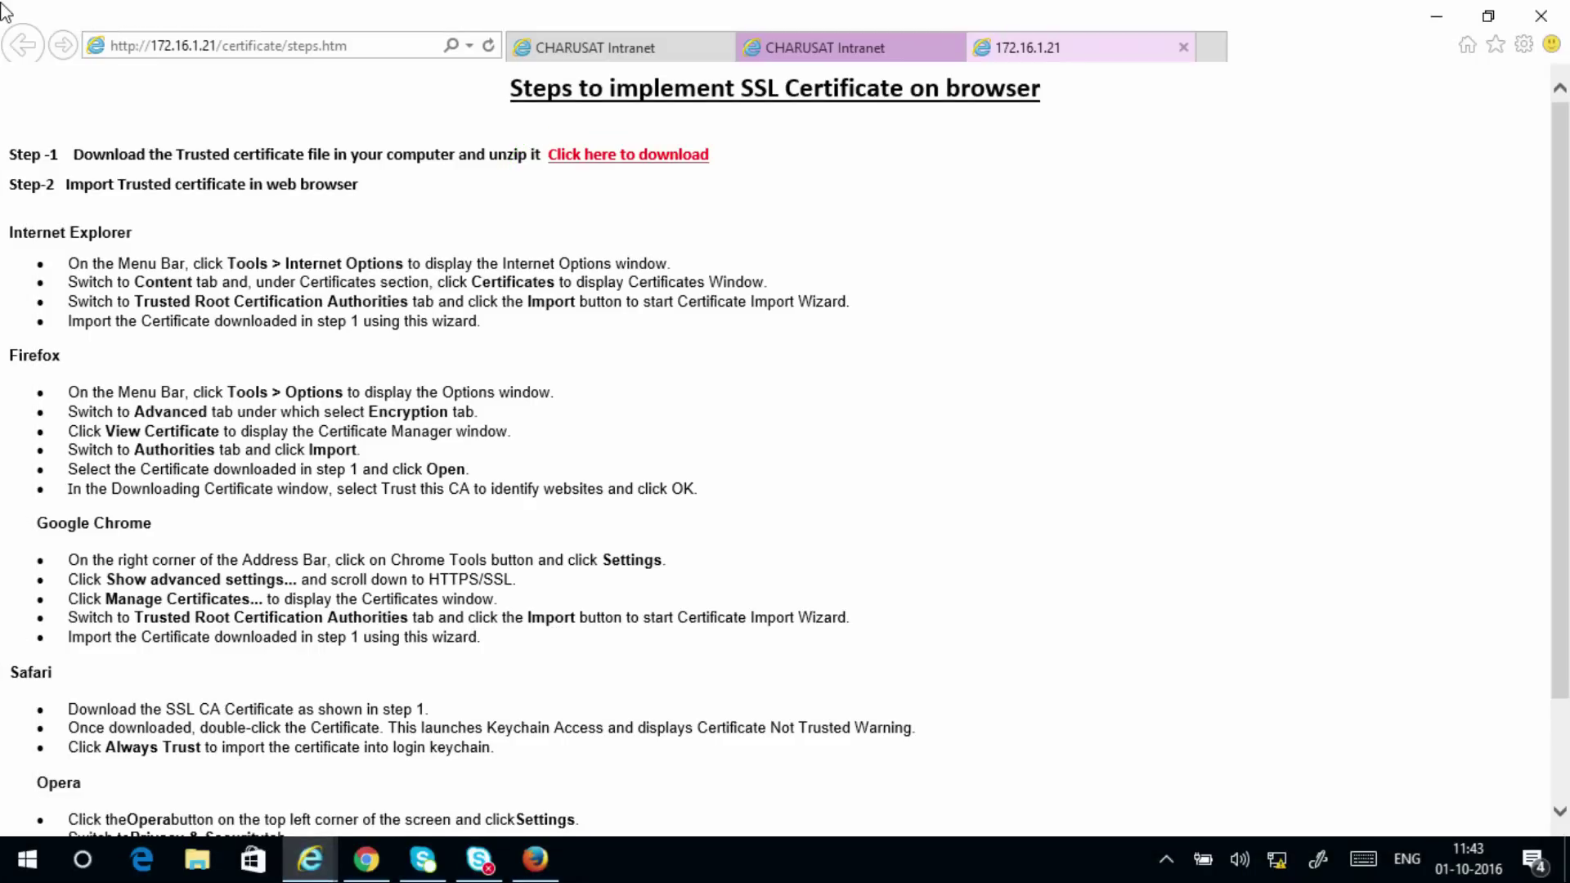
left_click(646, 156)
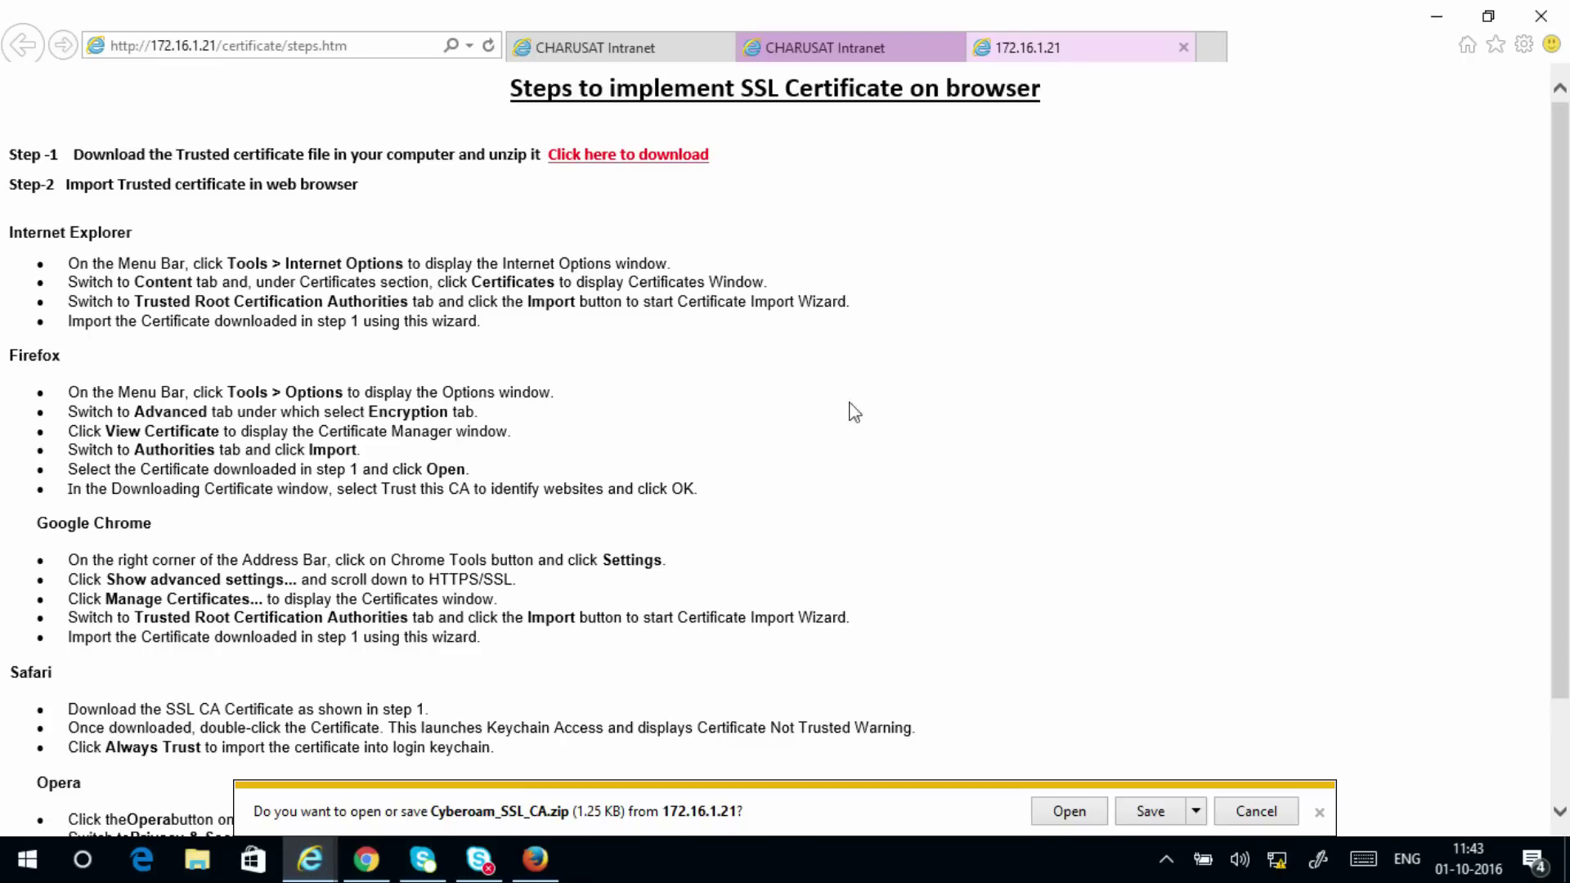
key("ctrl+2")
mouse_move(971, 803)
left_mouse_down()
mouse_move(977, 787)
mouse_move(1263, 740)
mouse_move(1286, 837)
mouse_move(962, 818)
left_mouse_up()
key("Escape")
left_click(1170, 811)
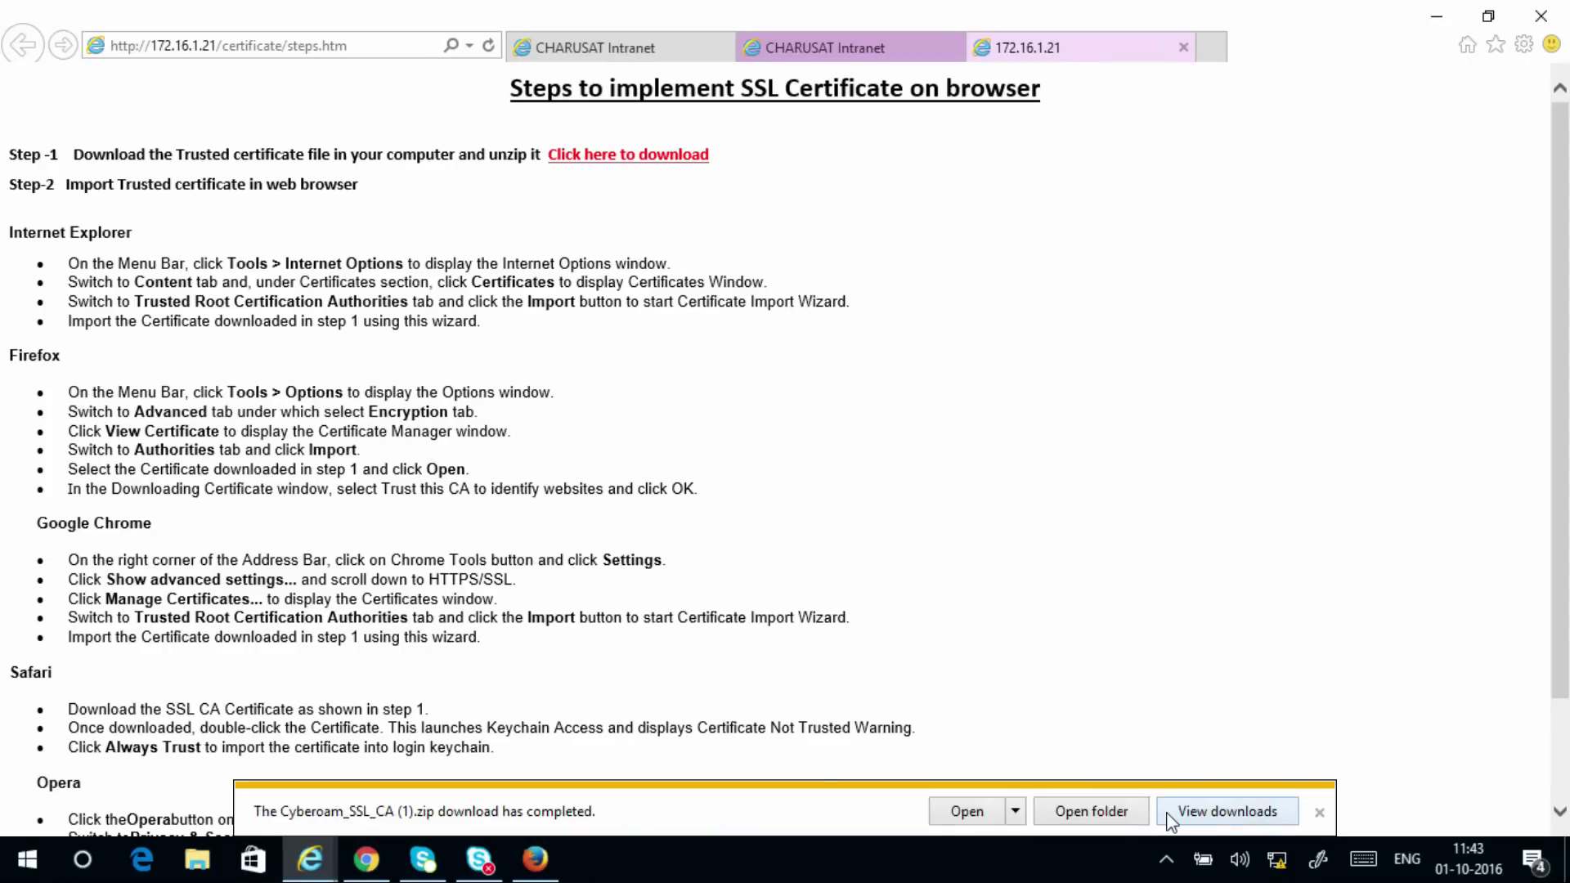
Look in the download folder for the zip archive and the unzipped Cyberoam_SSL_CA.pem file, then close the folder
left_click(1114, 818)
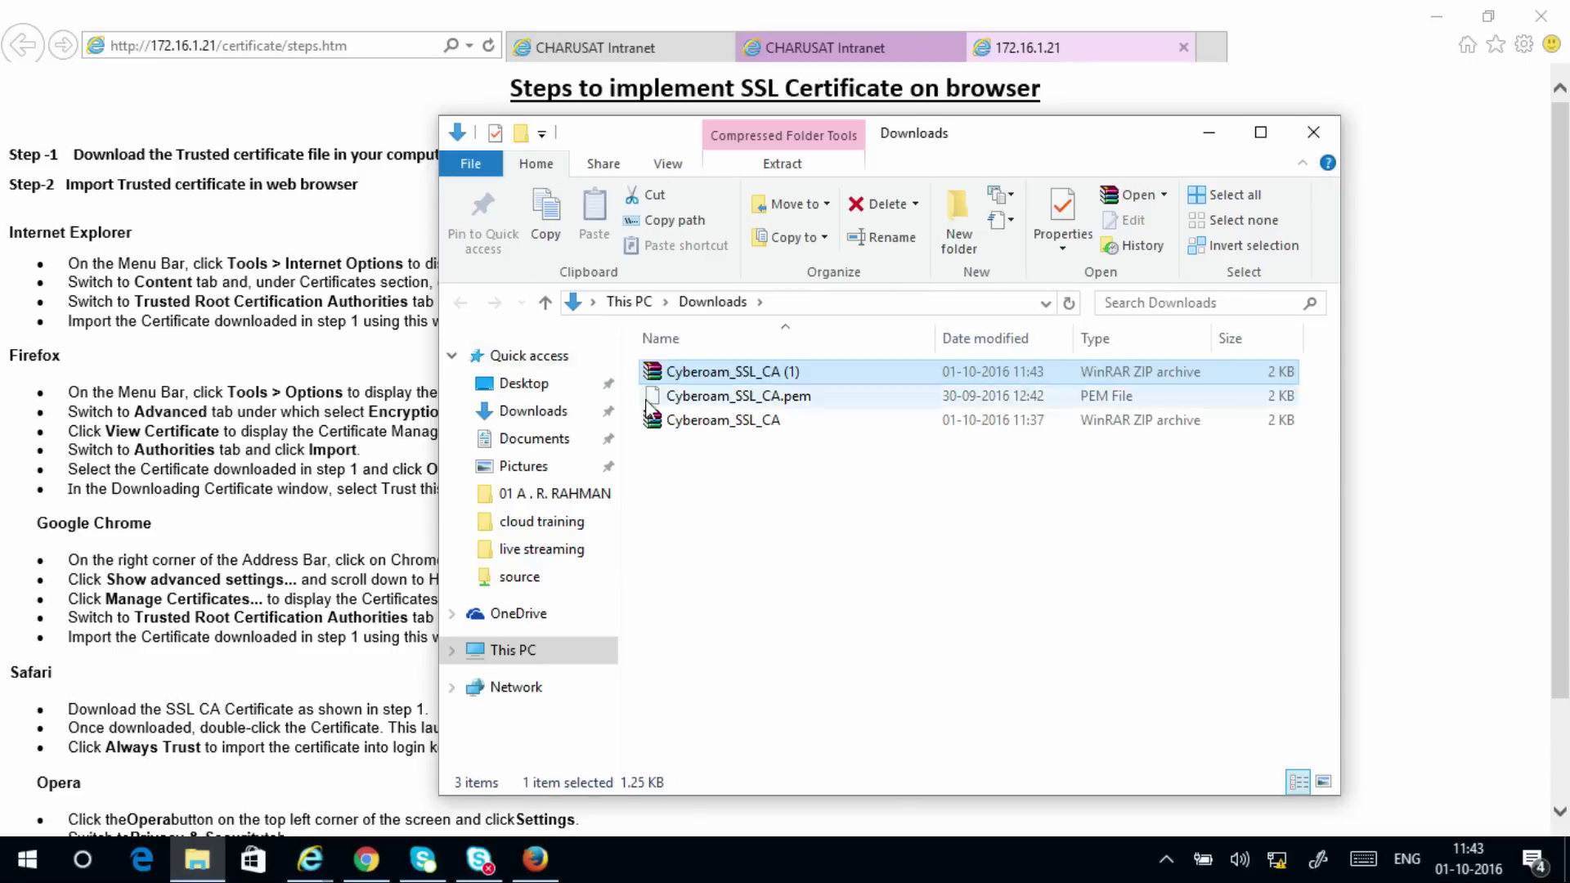
left_click(710, 426)
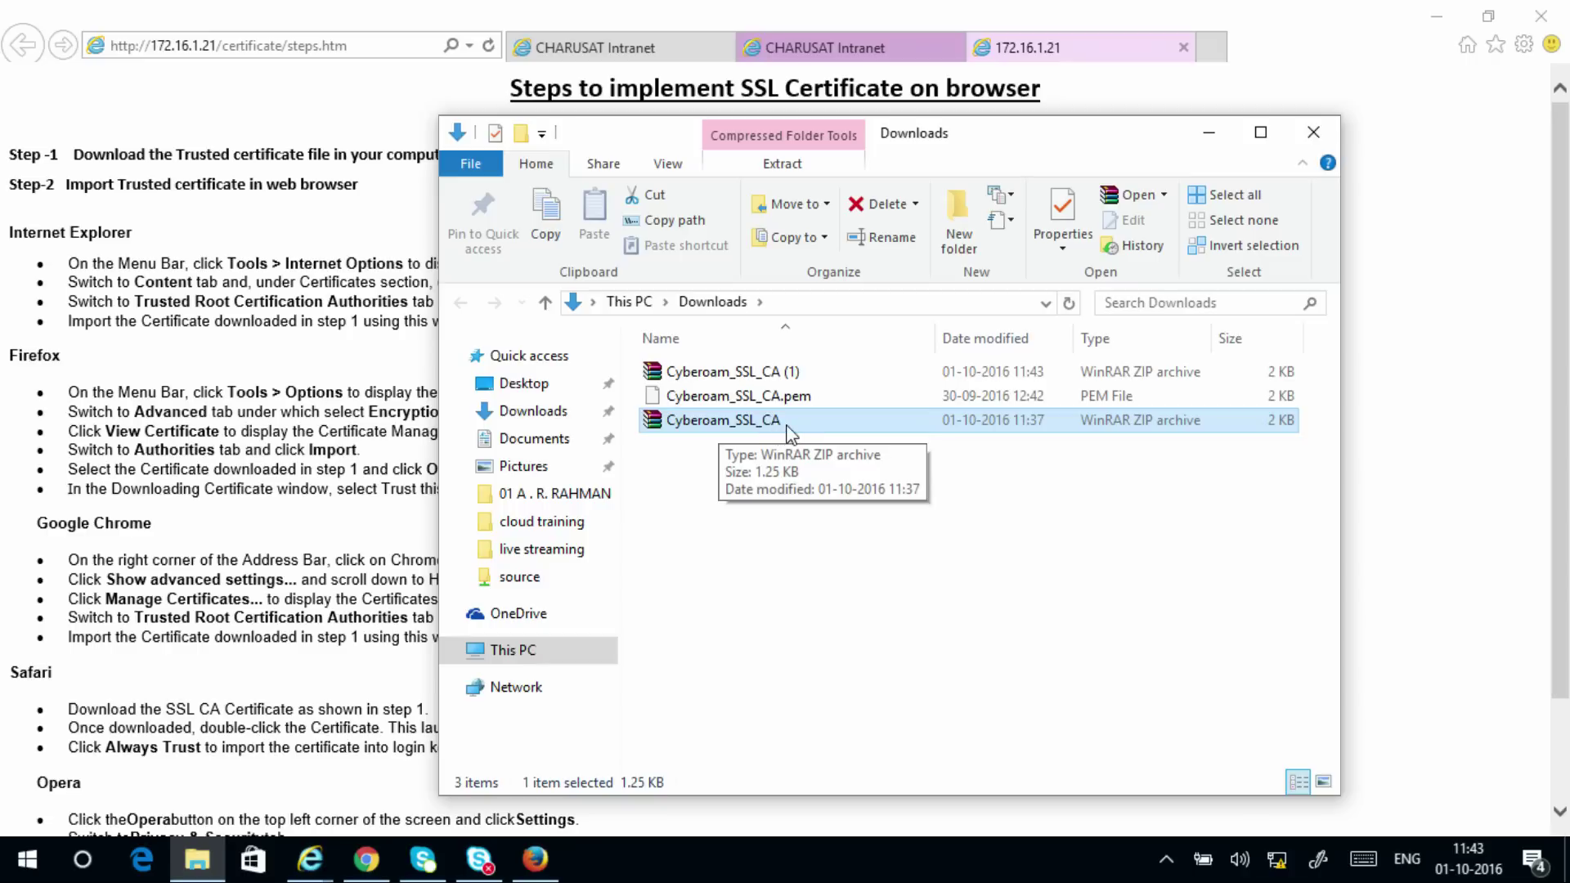
left_click(736, 400)
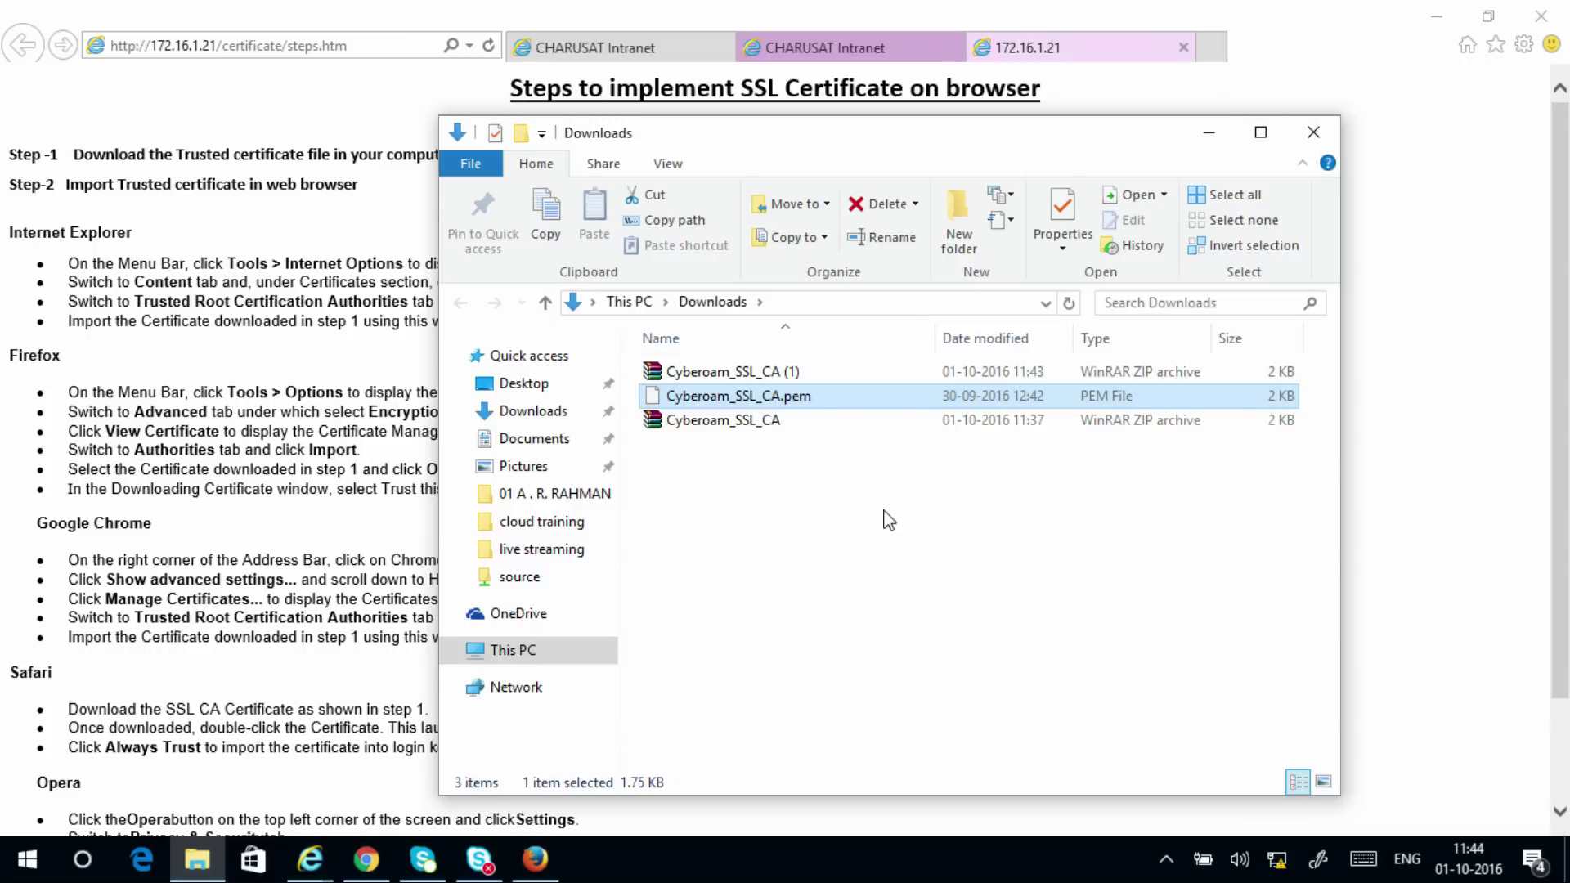
left_click(1312, 133)
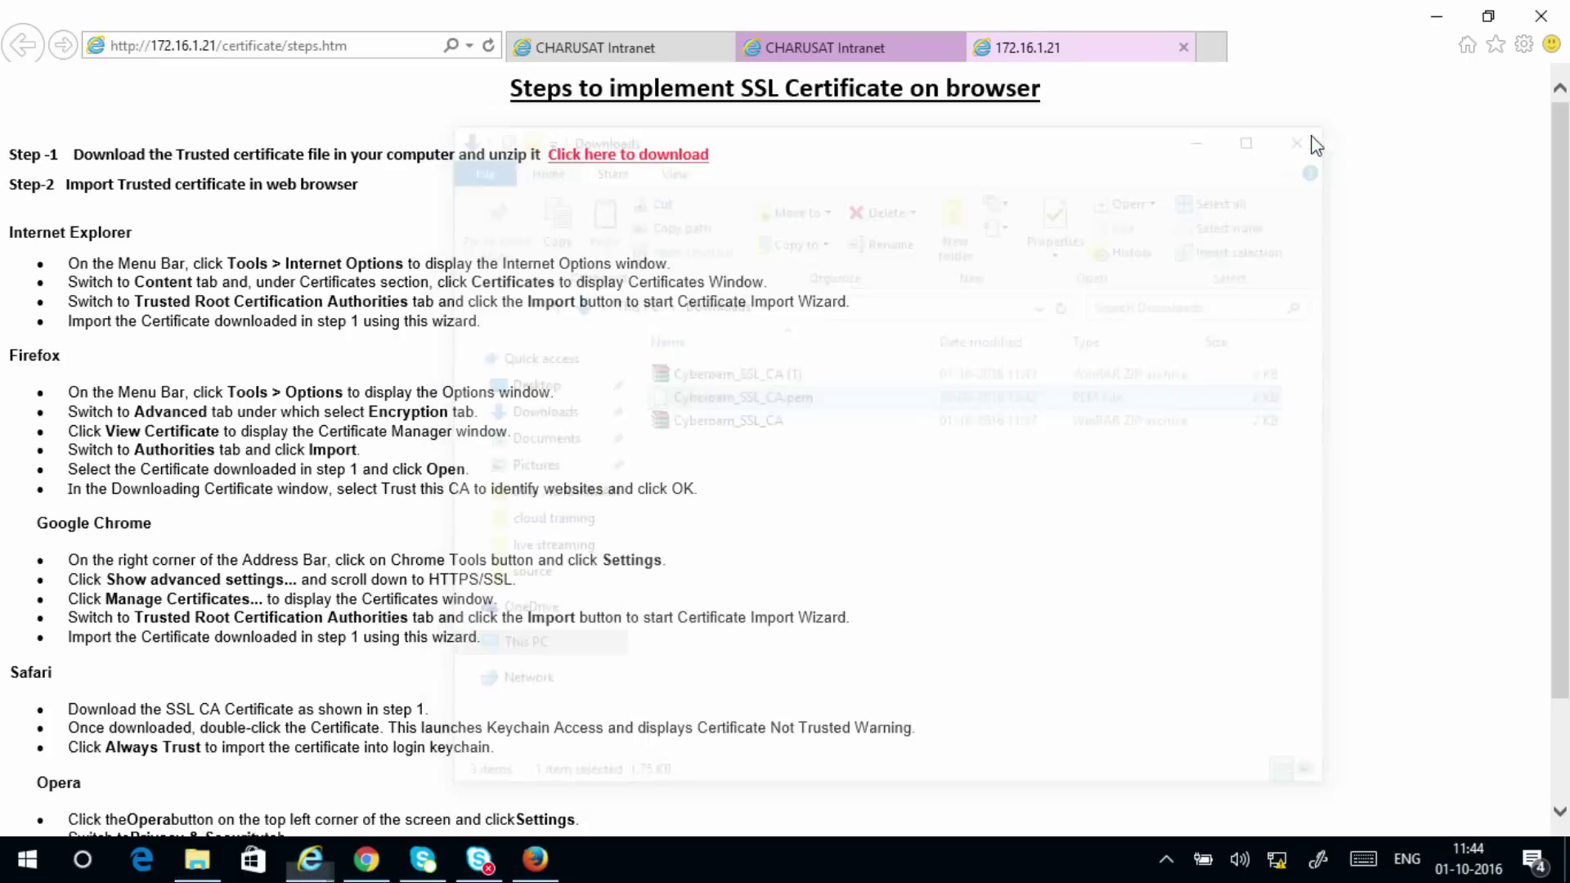
left_click(1523, 47)
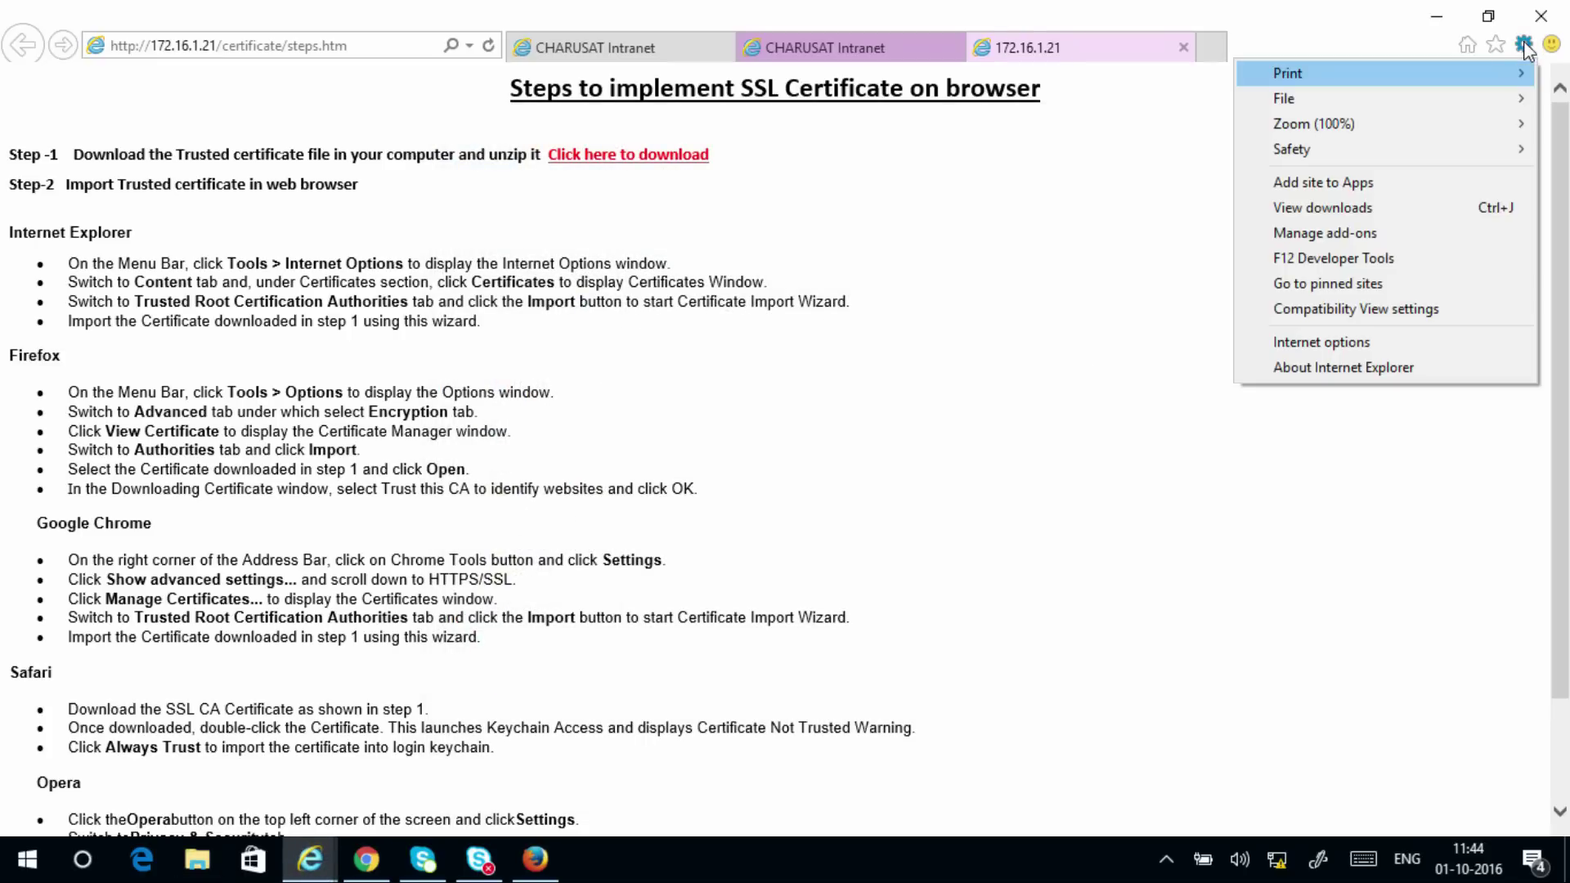
key("ctrl+shift+d")
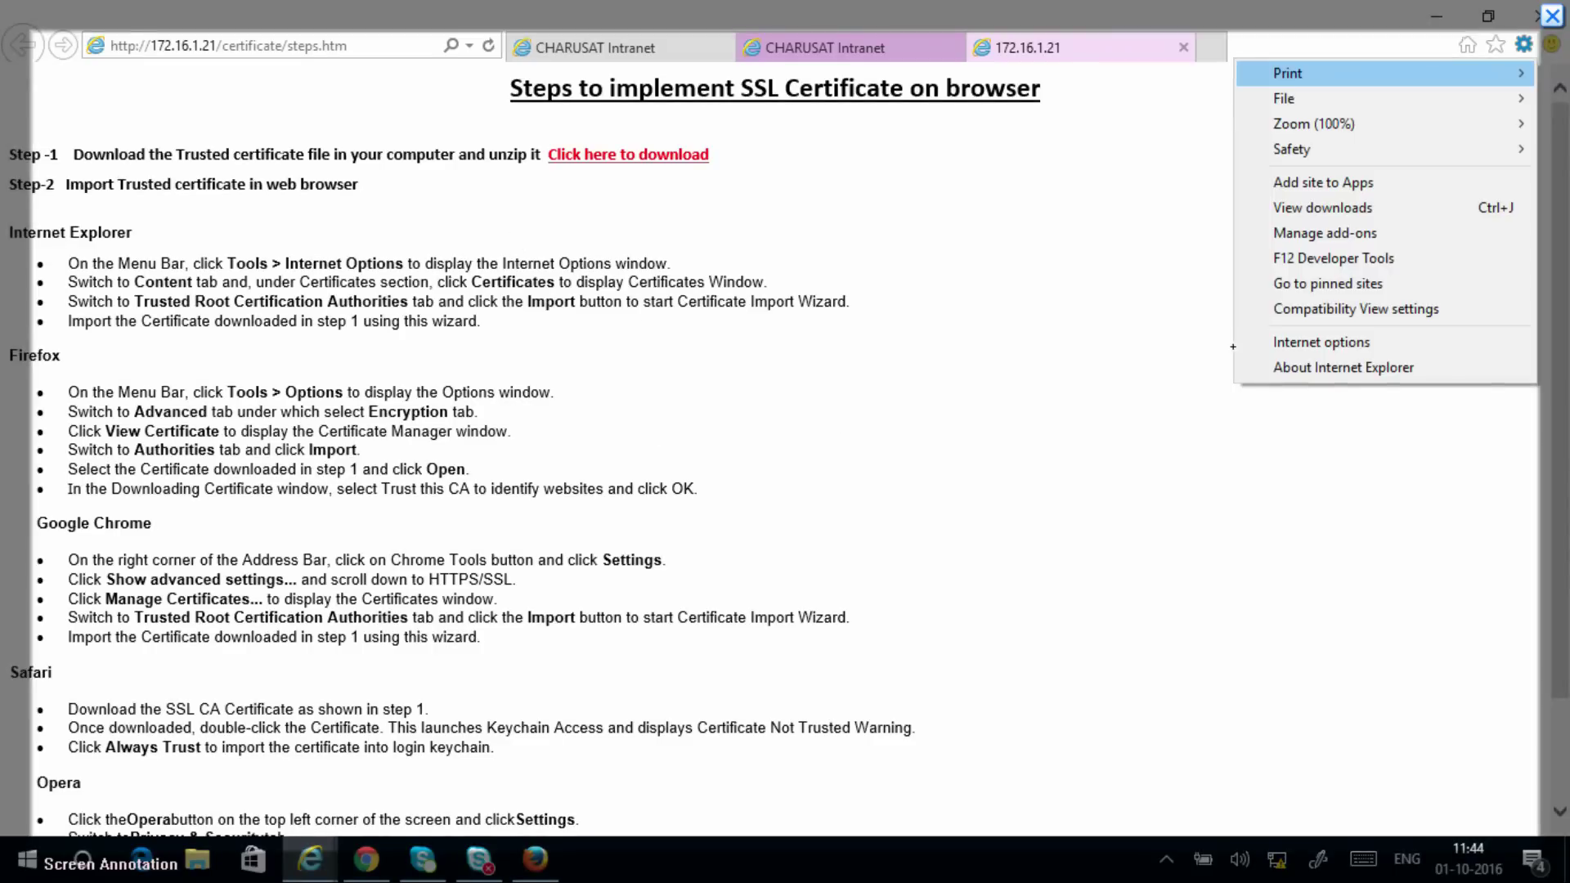
mouse_move(1266, 356)
left_mouse_down()
mouse_move(1295, 317)
mouse_move(1394, 342)
mouse_move(1284, 363)
mouse_move(1283, 318)
left_mouse_up()
right_click(1265, 356)
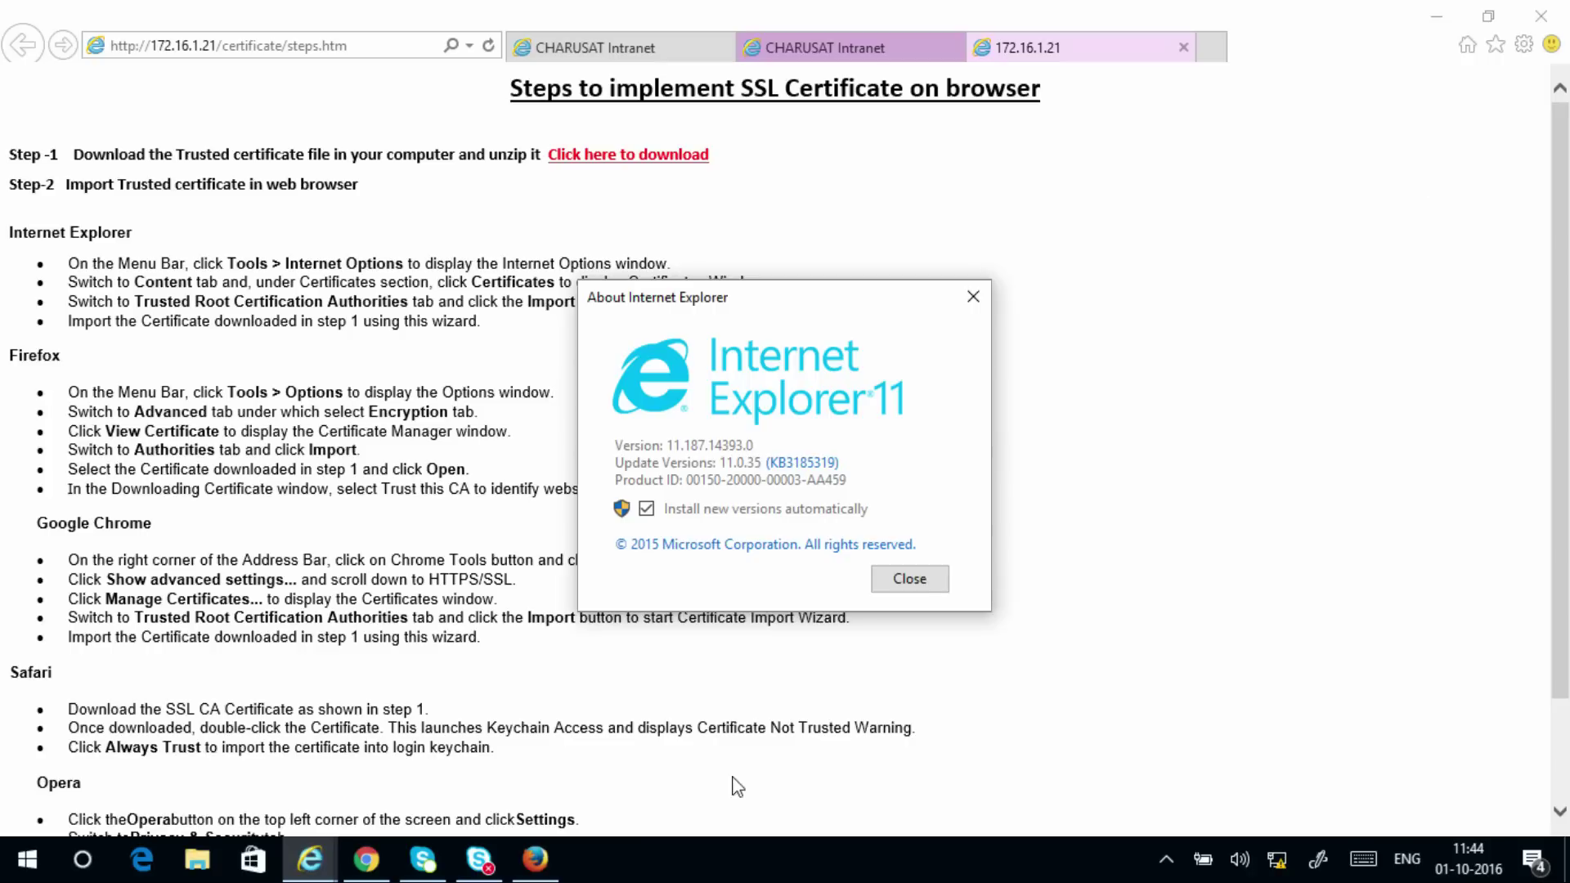
left_click(919, 581)
Open the browser's Internet Options and show the Content settings
left_click(1523, 46)
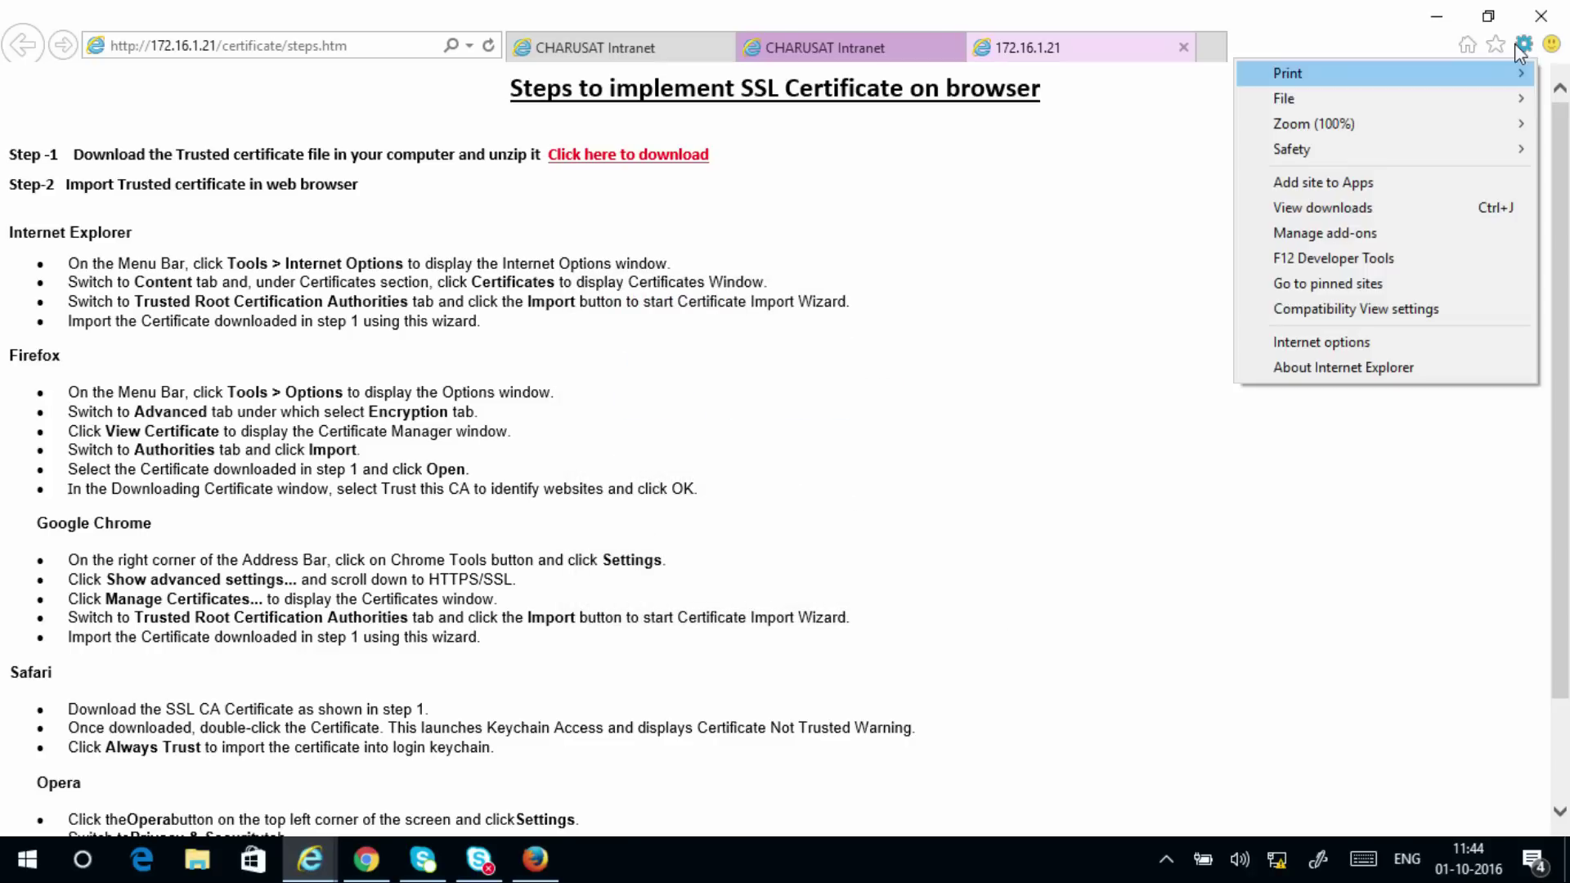
left_click(1356, 342)
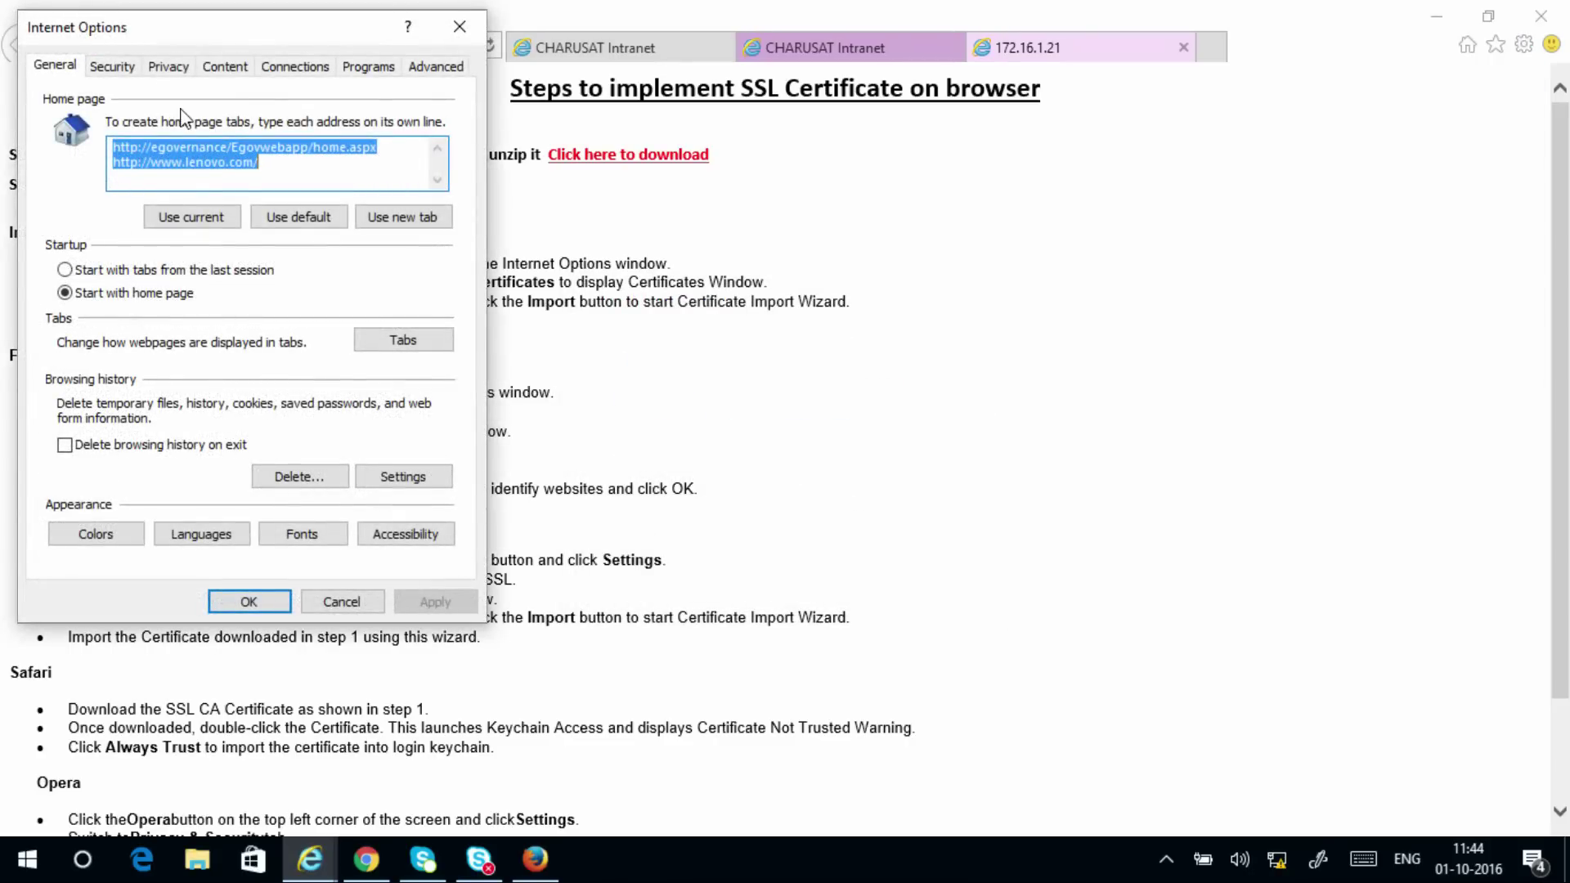
key("ctrl+shift+d")
mouse_move(223, 102)
left_mouse_down()
mouse_move(188, 75)
mouse_move(207, 43)
mouse_move(260, 82)
mouse_move(237, 92)
left_mouse_up()
key("ctrl+shift+d")
left_click(221, 79)
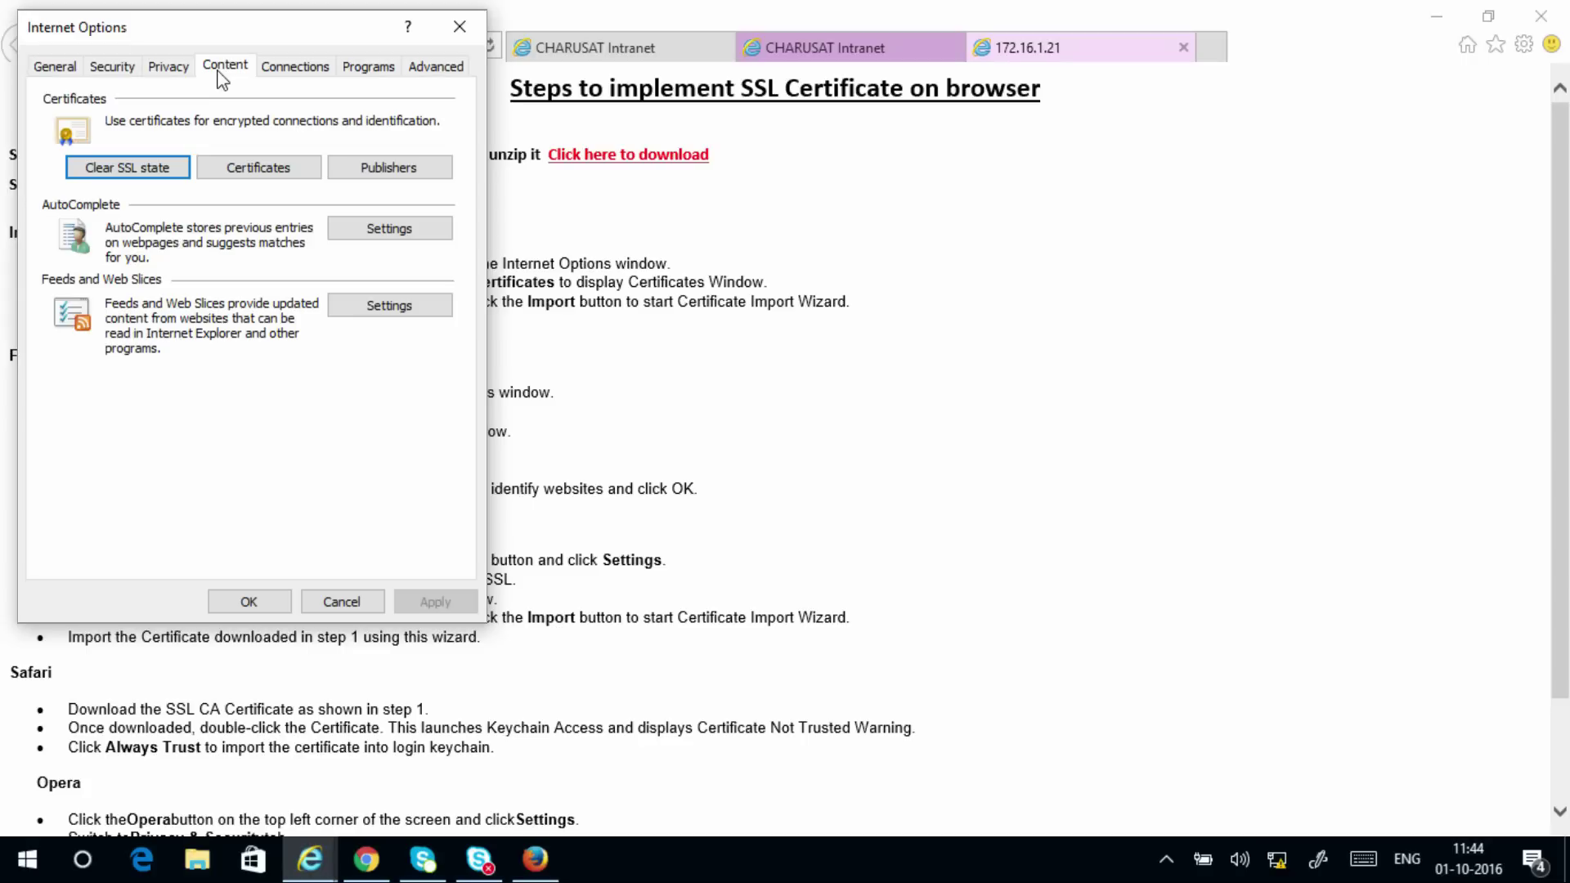
Open the certificate manager and show the Trusted Root Certification Authorities certificates
key("ctrl+shift+d")
mouse_move(231, 198)
left_mouse_down()
mouse_move(194, 172)
mouse_move(288, 140)
mouse_move(320, 195)
mouse_move(213, 211)
left_mouse_up()
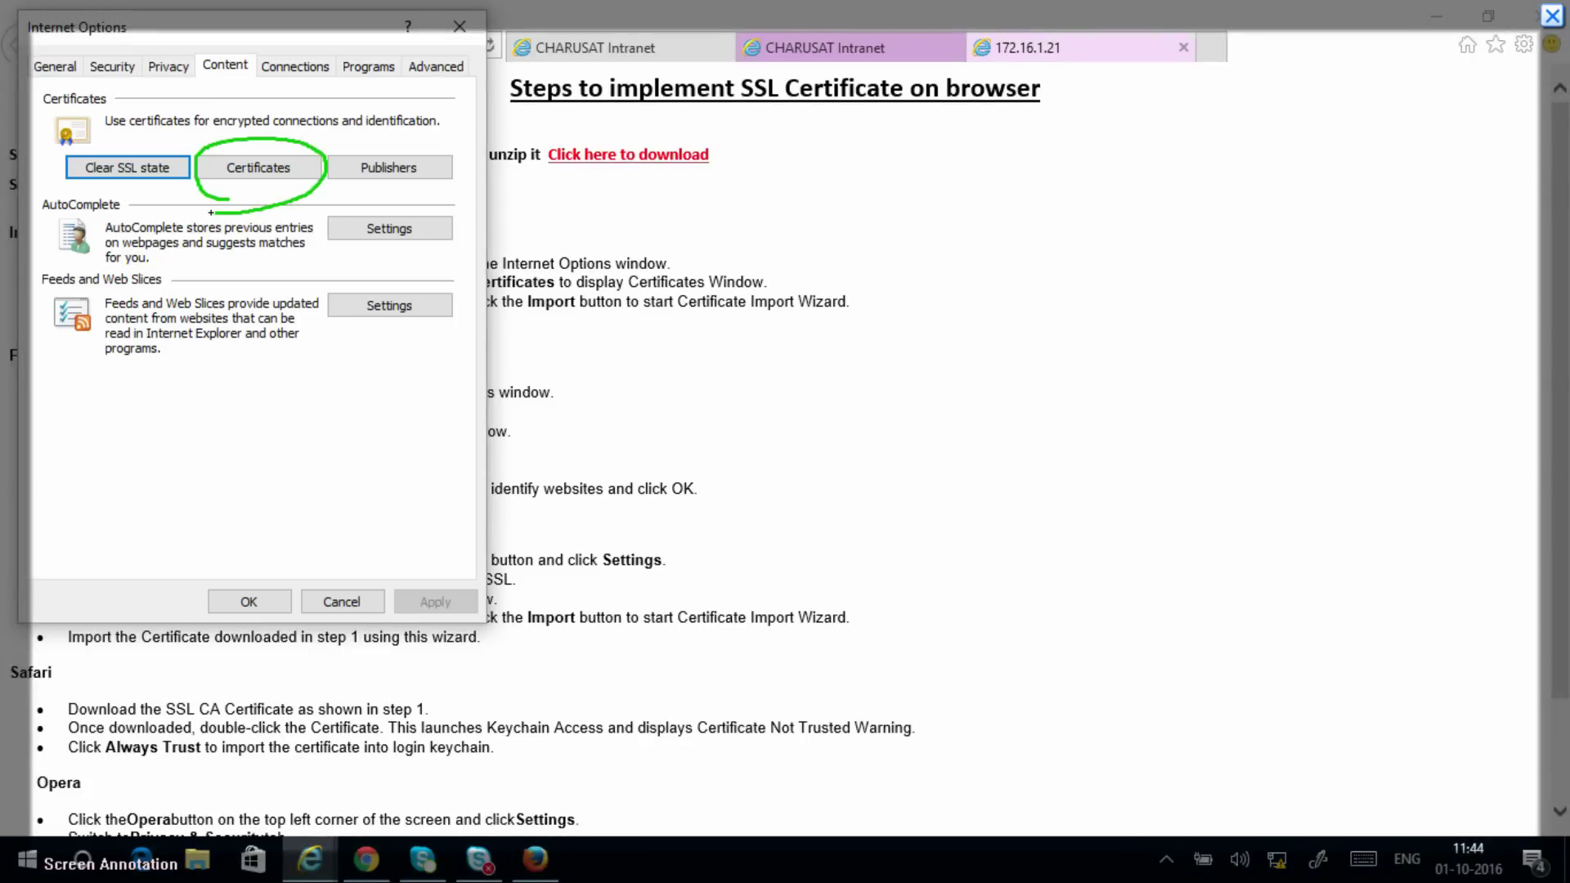
key("ctrl+shift+d")
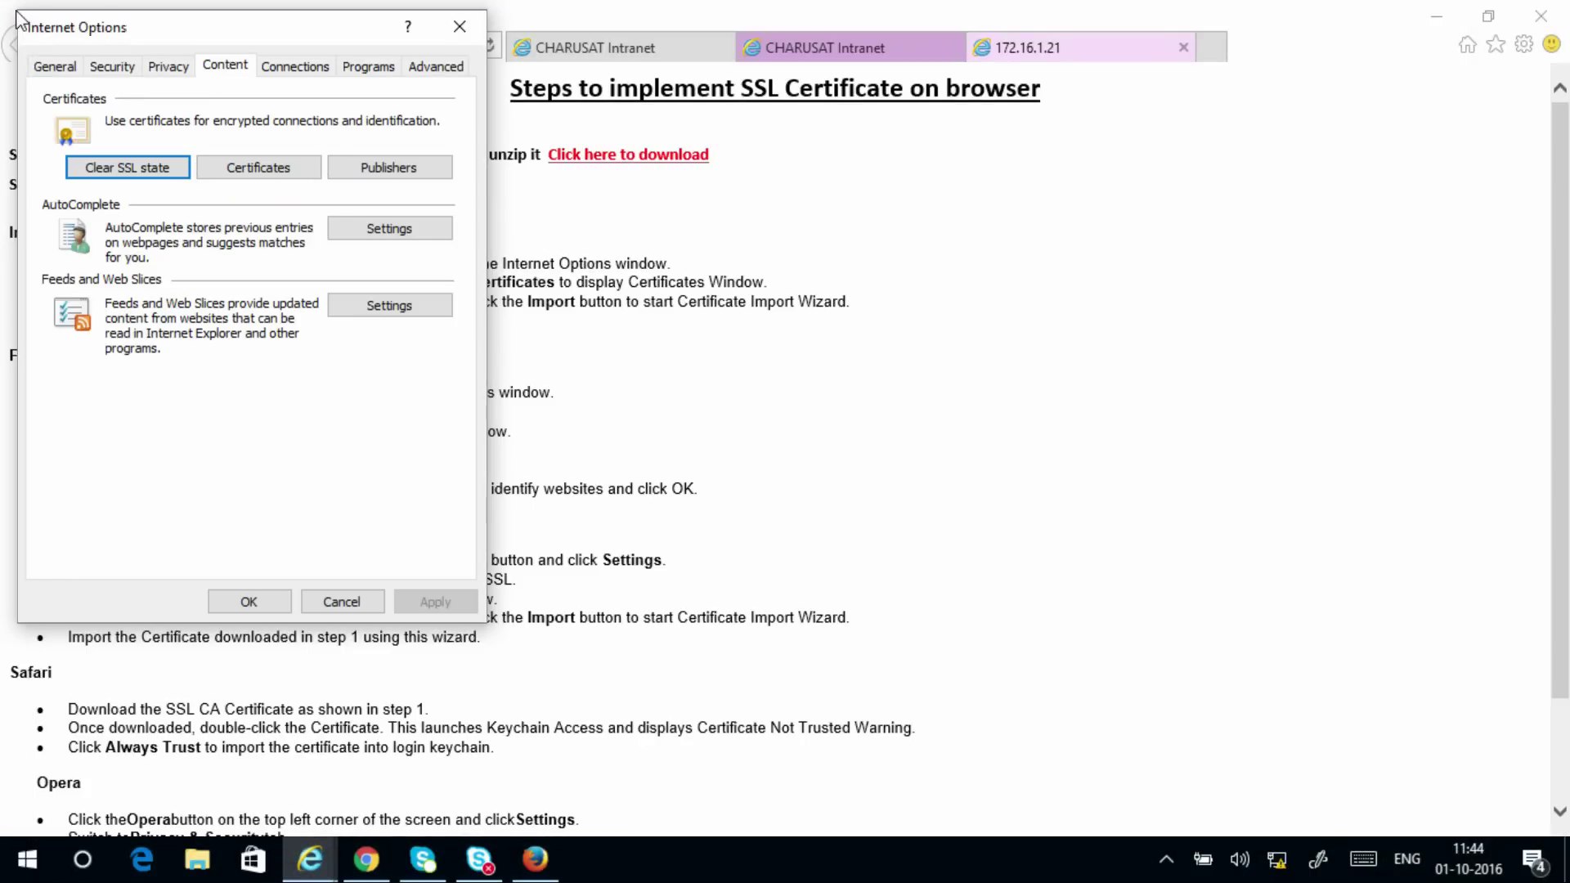
left_click(264, 173)
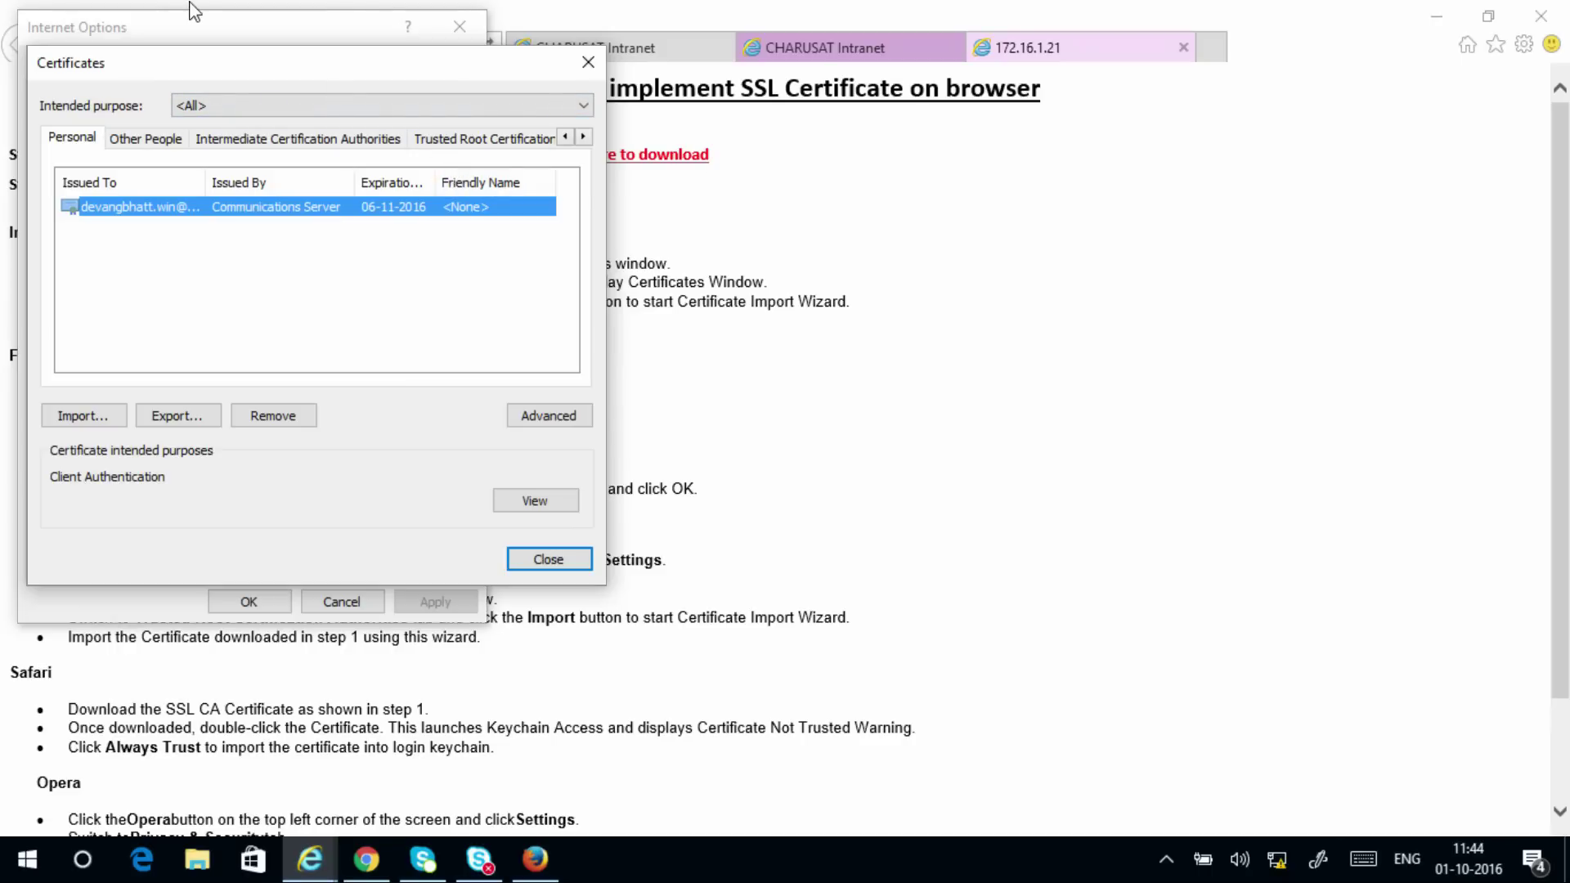
key("ctrl+2")
mouse_move(413, 156)
left_mouse_down()
mouse_move(476, 105)
mouse_move(592, 130)
mouse_move(483, 163)
mouse_move(448, 154)
left_mouse_up()
key("Escape")
left_click(471, 141)
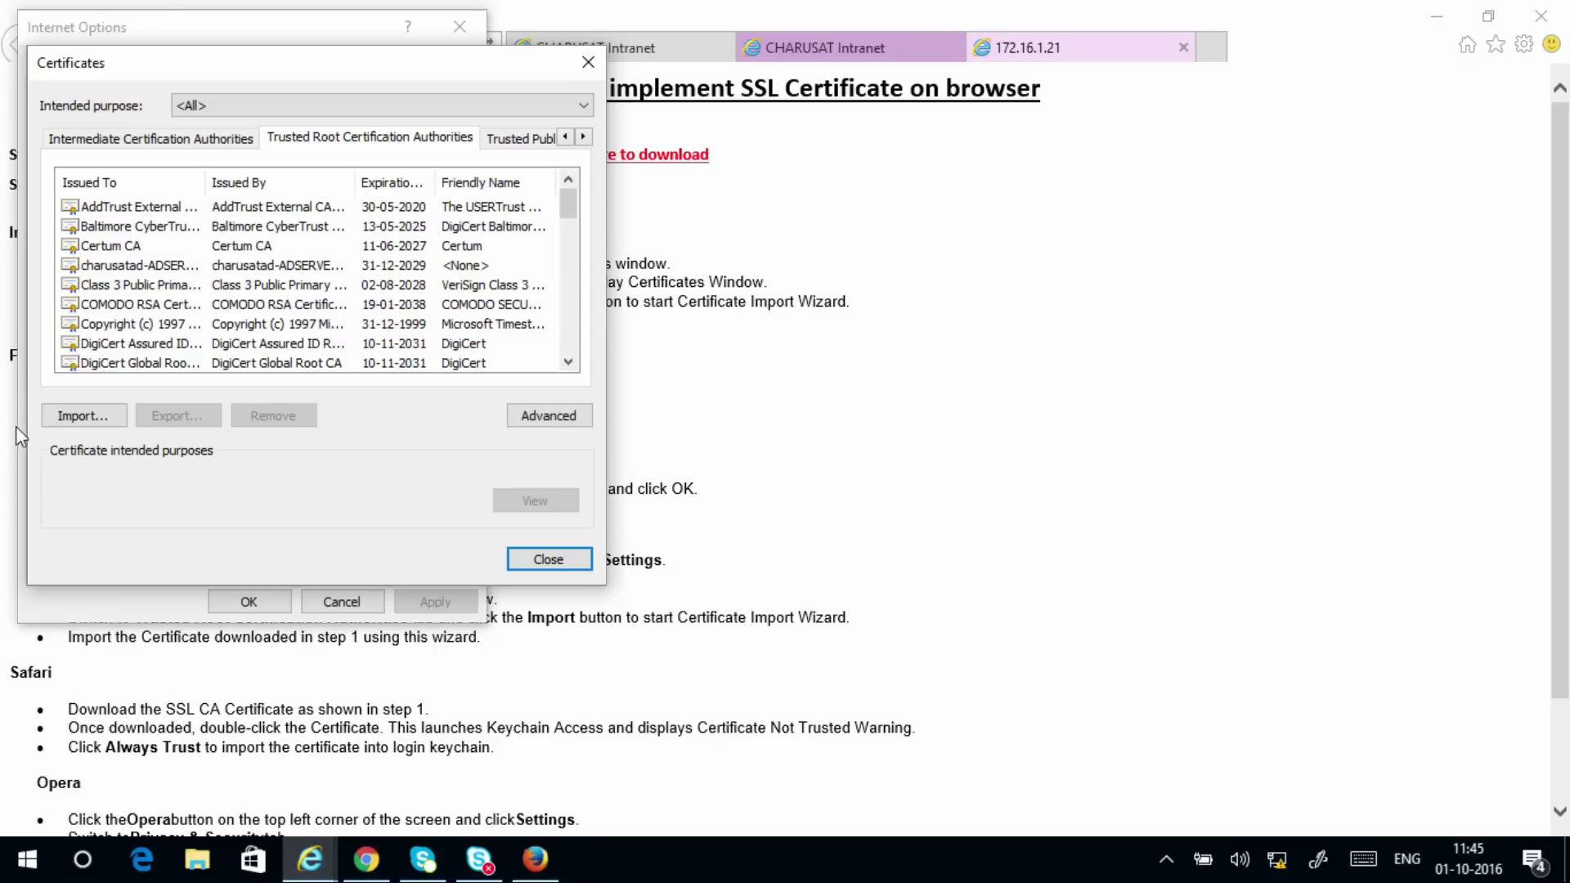
Start a certificate import and choose Cyberoam_SSL_CA.pem from Downloads, with the file filter set to All Files
left_click(82, 417)
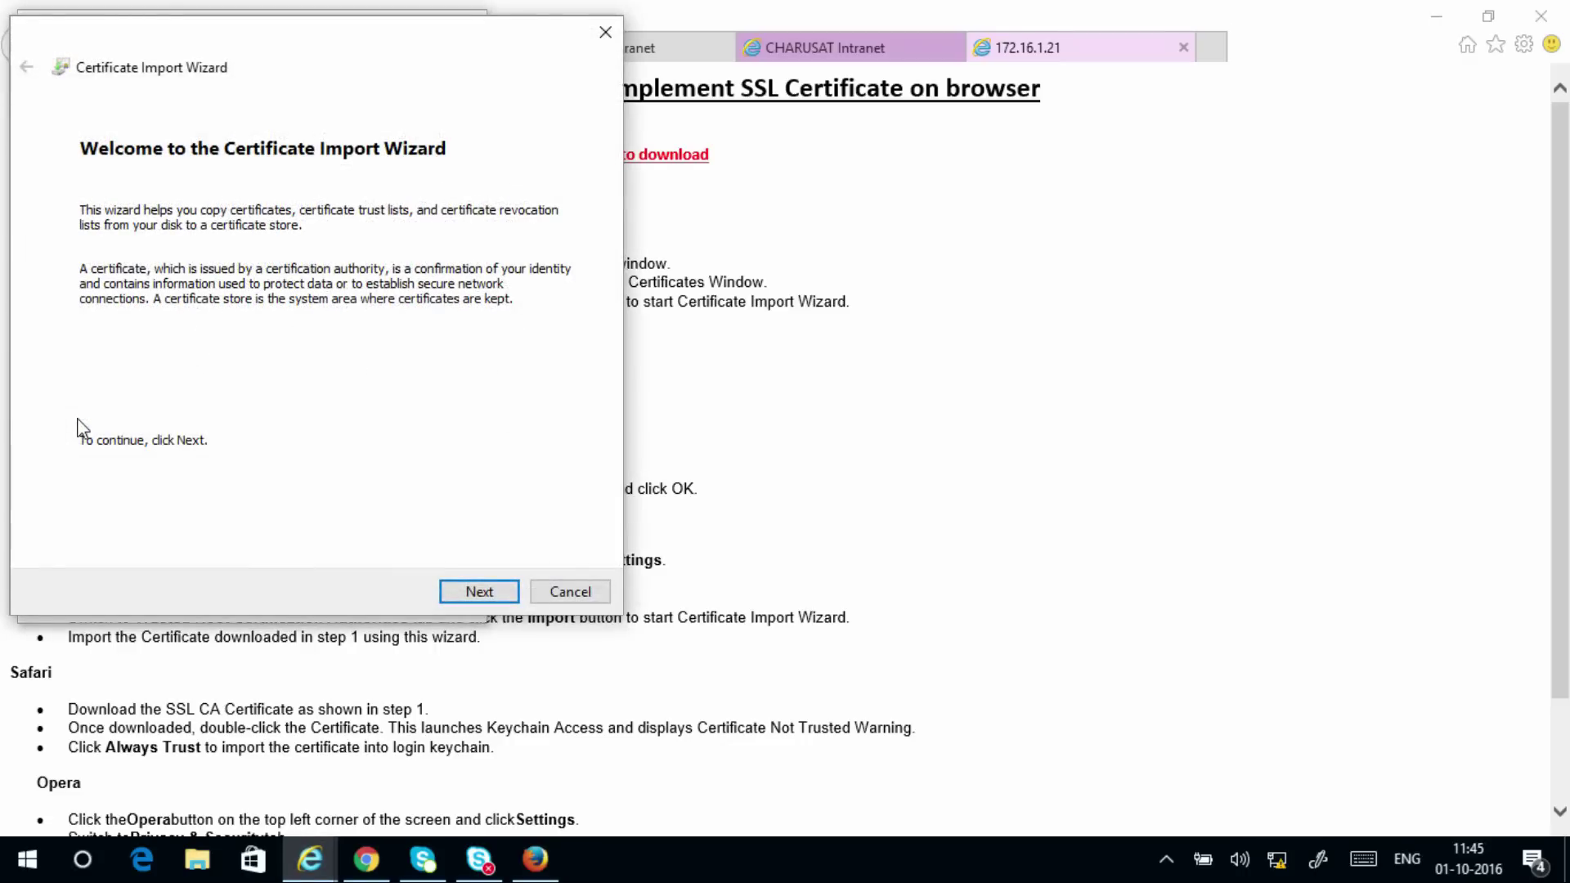
left_click(464, 592)
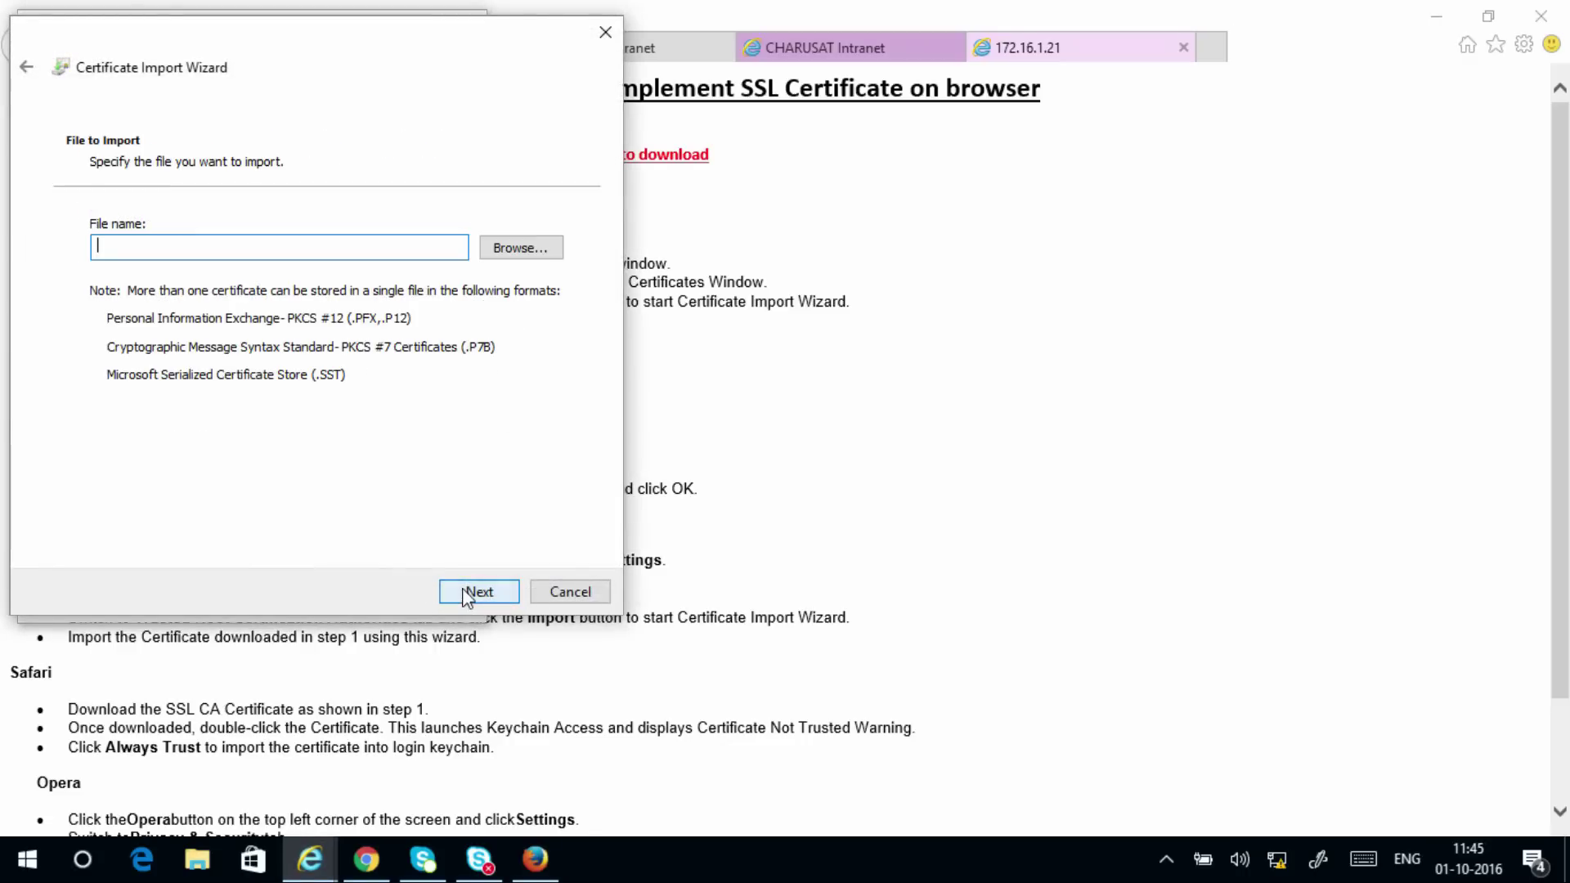
left_click(511, 255)
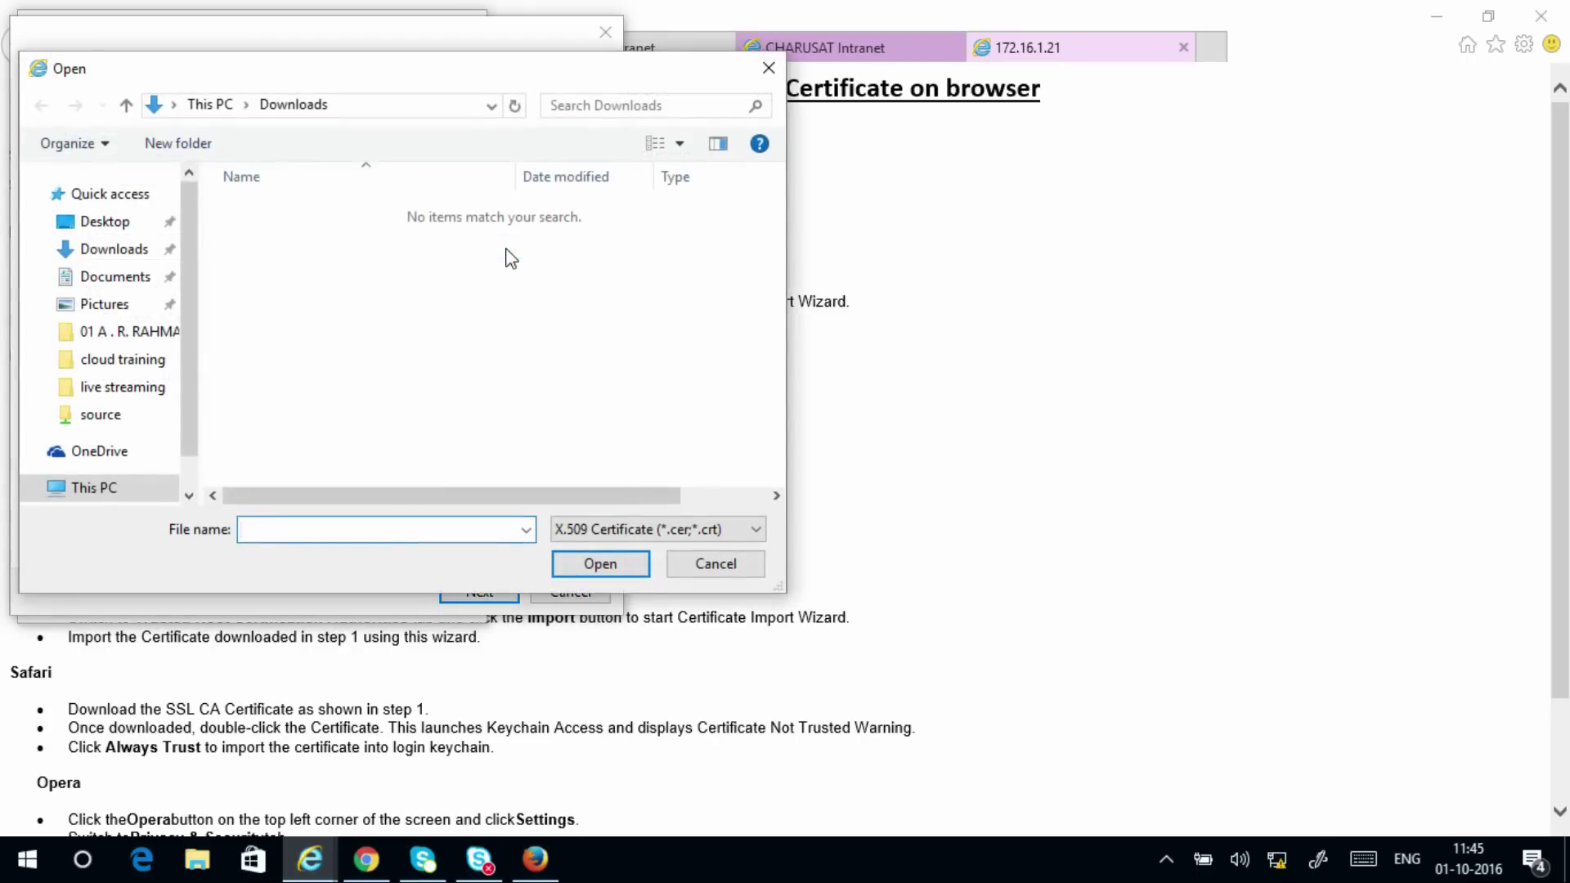
left_click(711, 529)
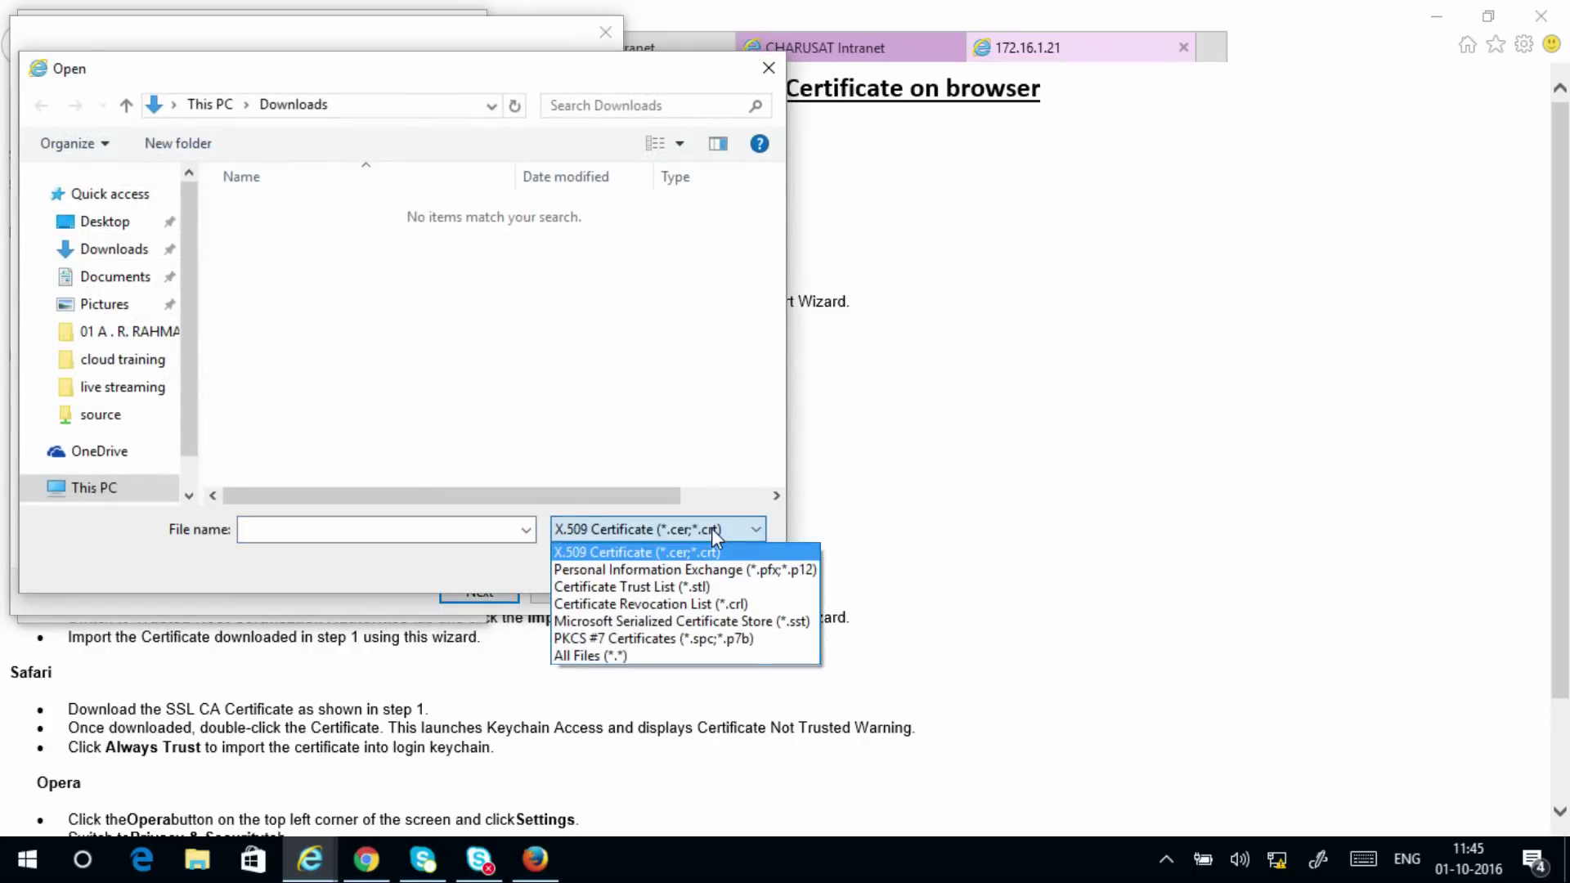
left_click(626, 657)
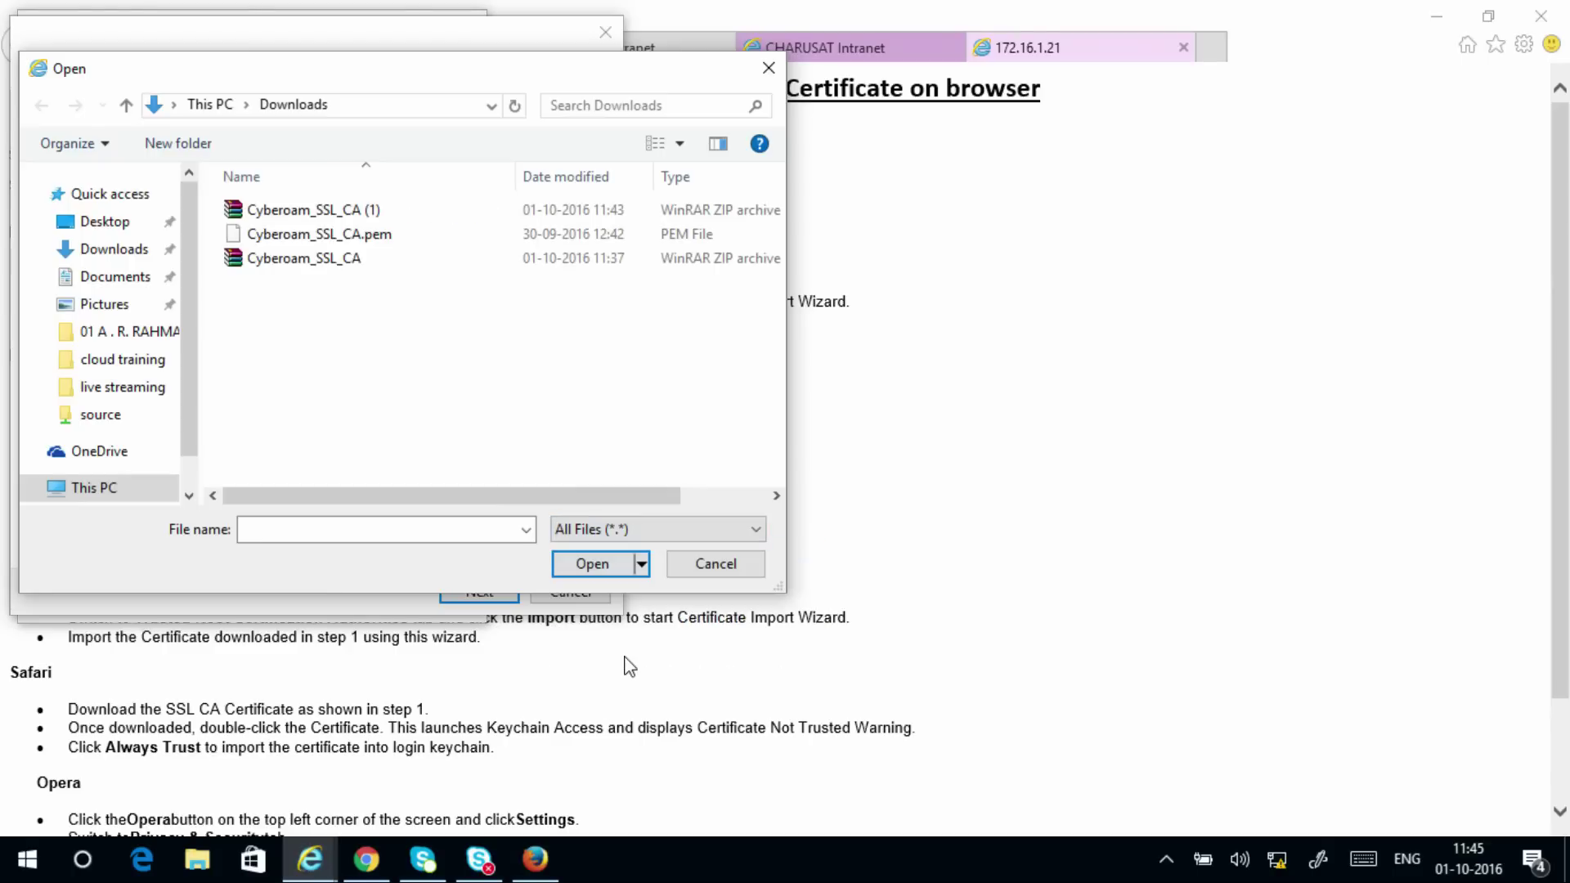
left_click(341, 234)
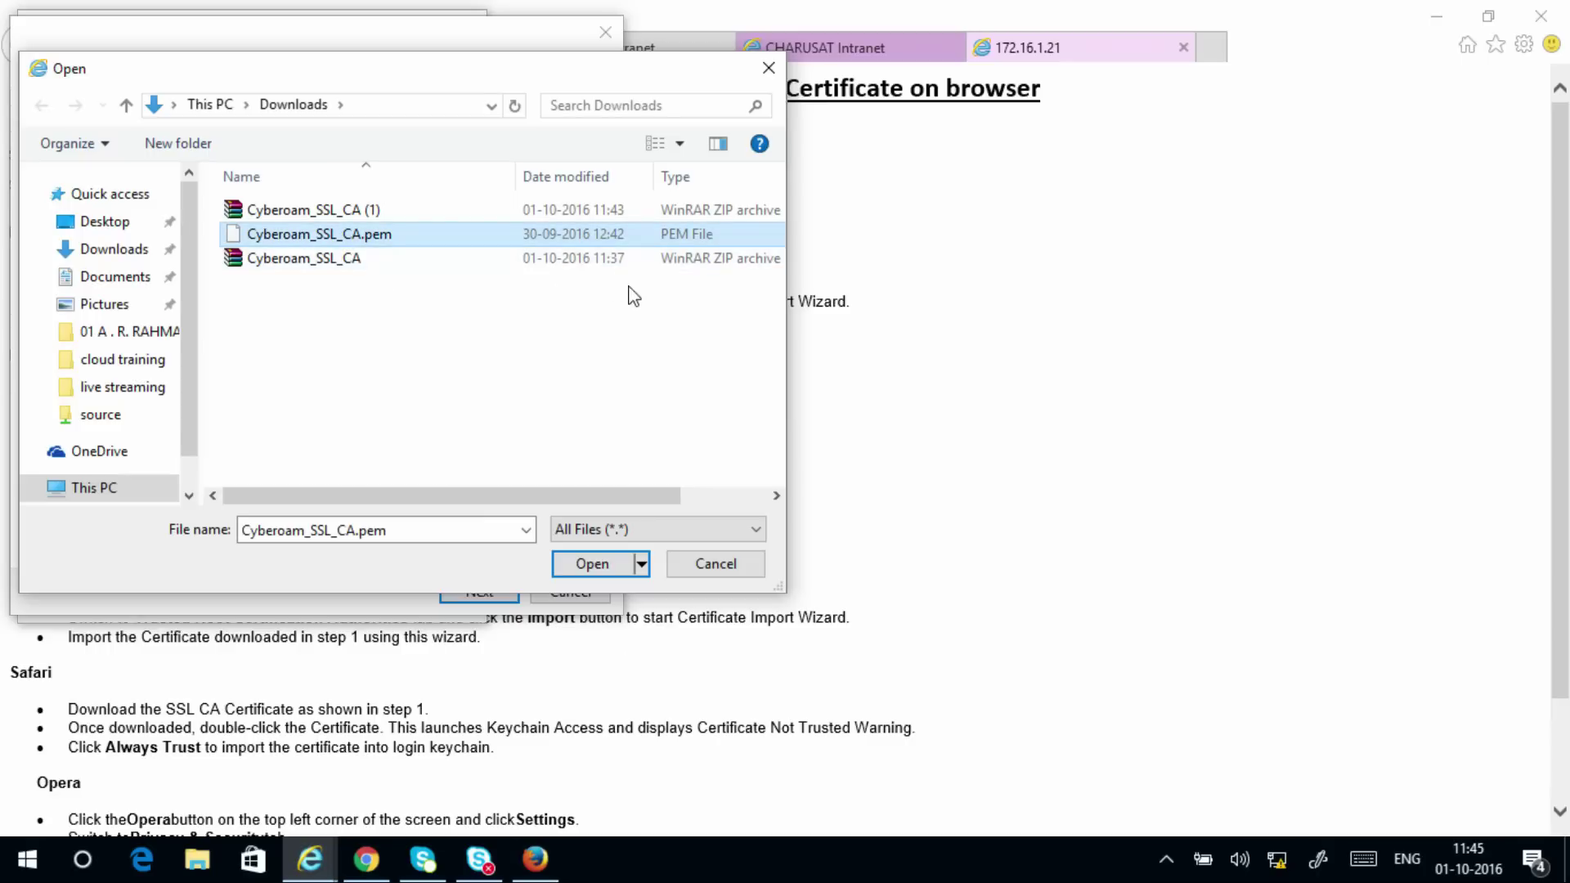
left_click(609, 570)
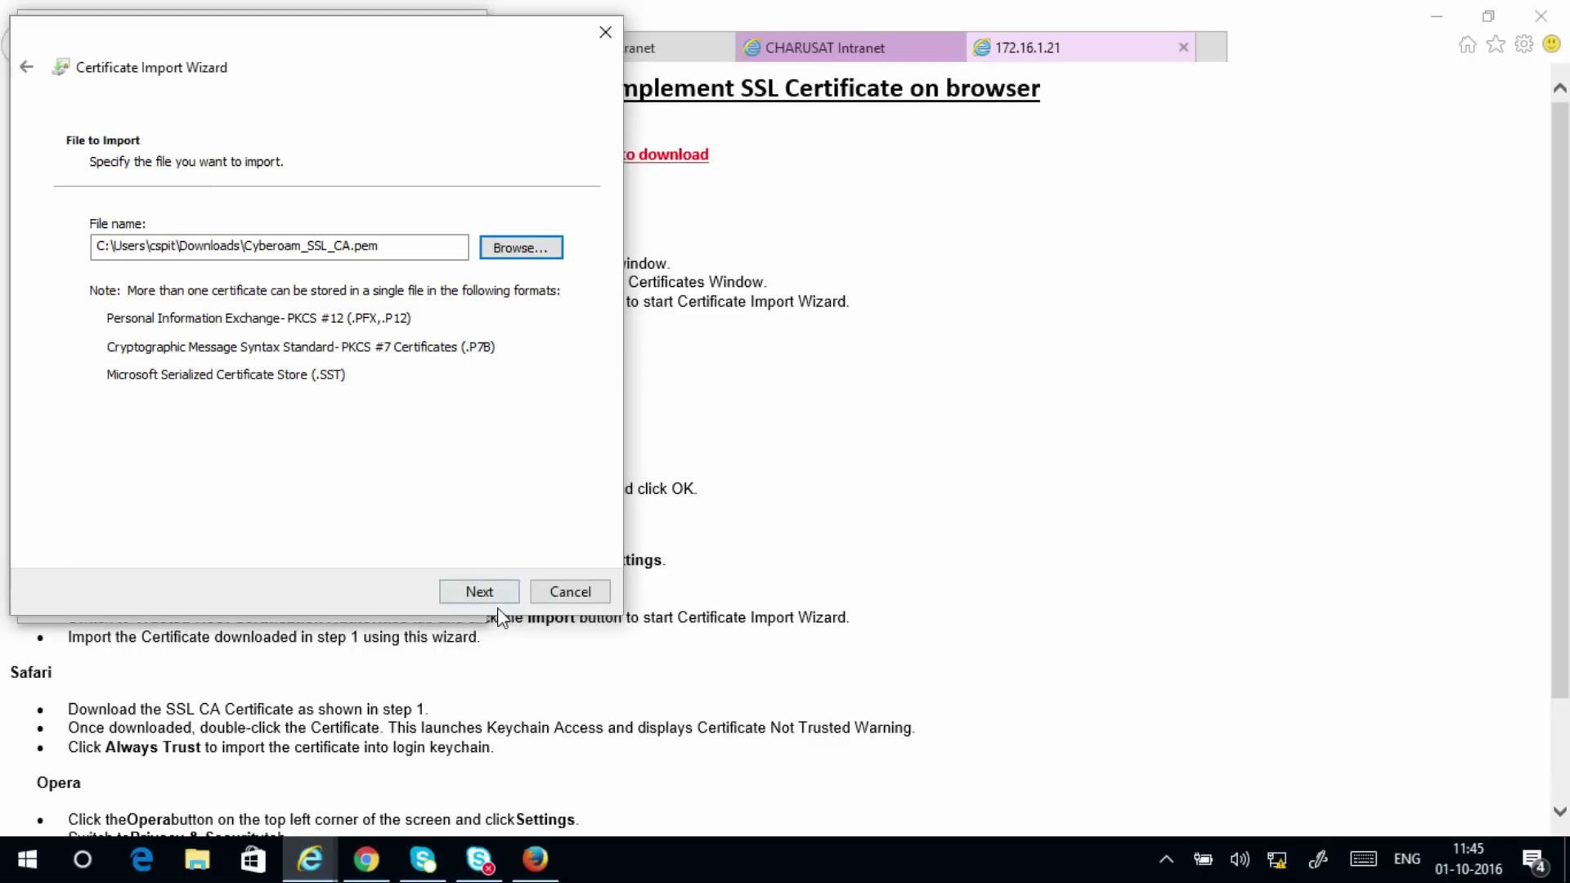
Finish importing the certificate into the Trusted Root Certification Authorities store, accepting the security warning to install the Cyberoam SSL CA
left_click(479, 592)
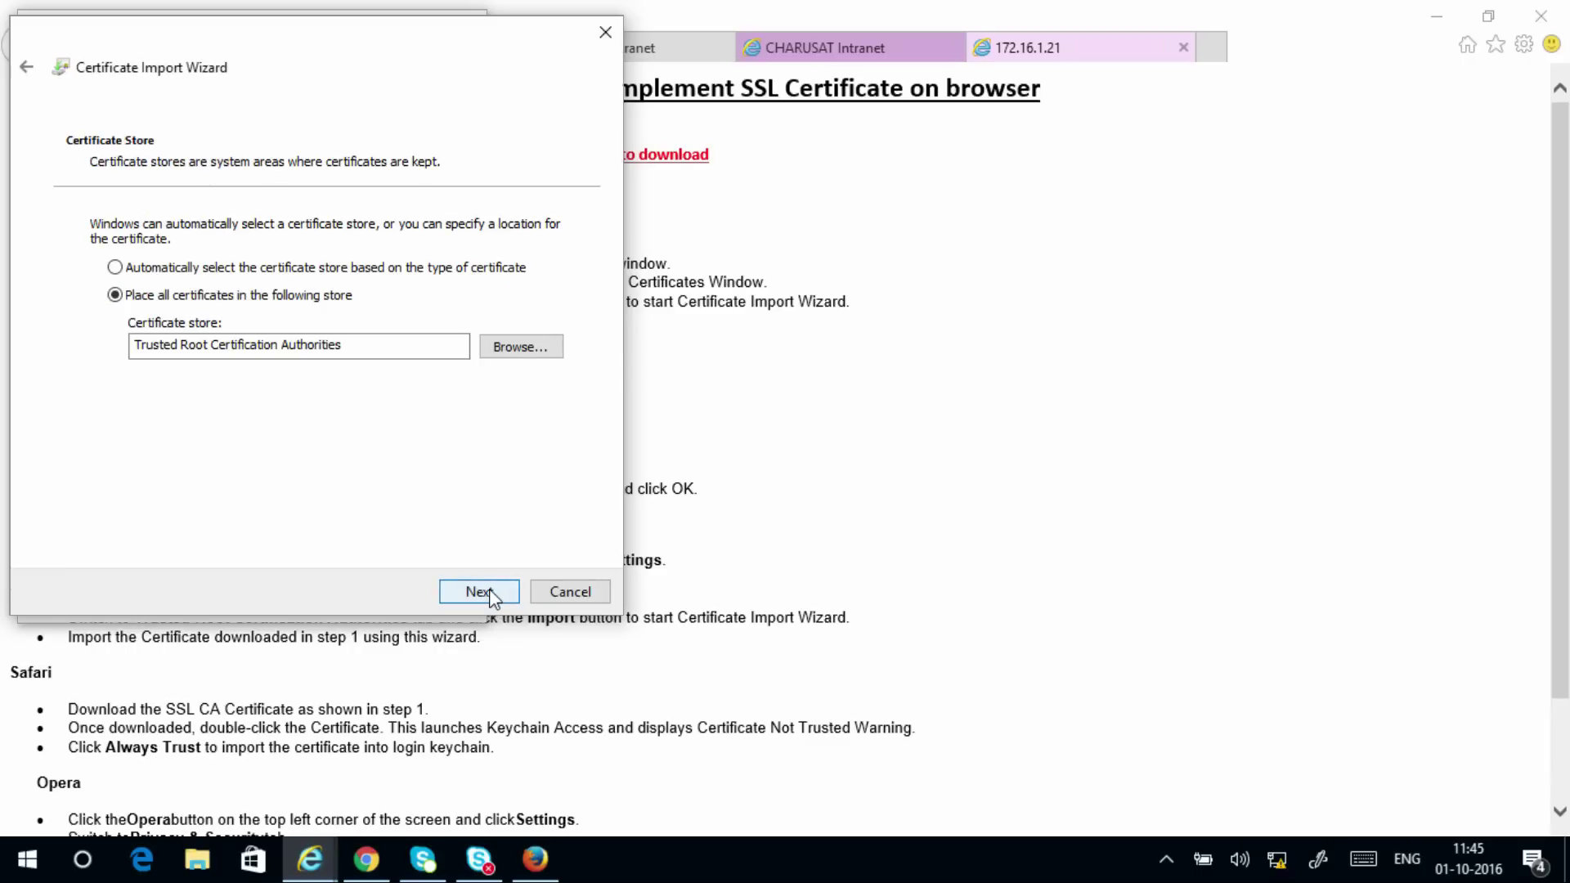
left_click(489, 591)
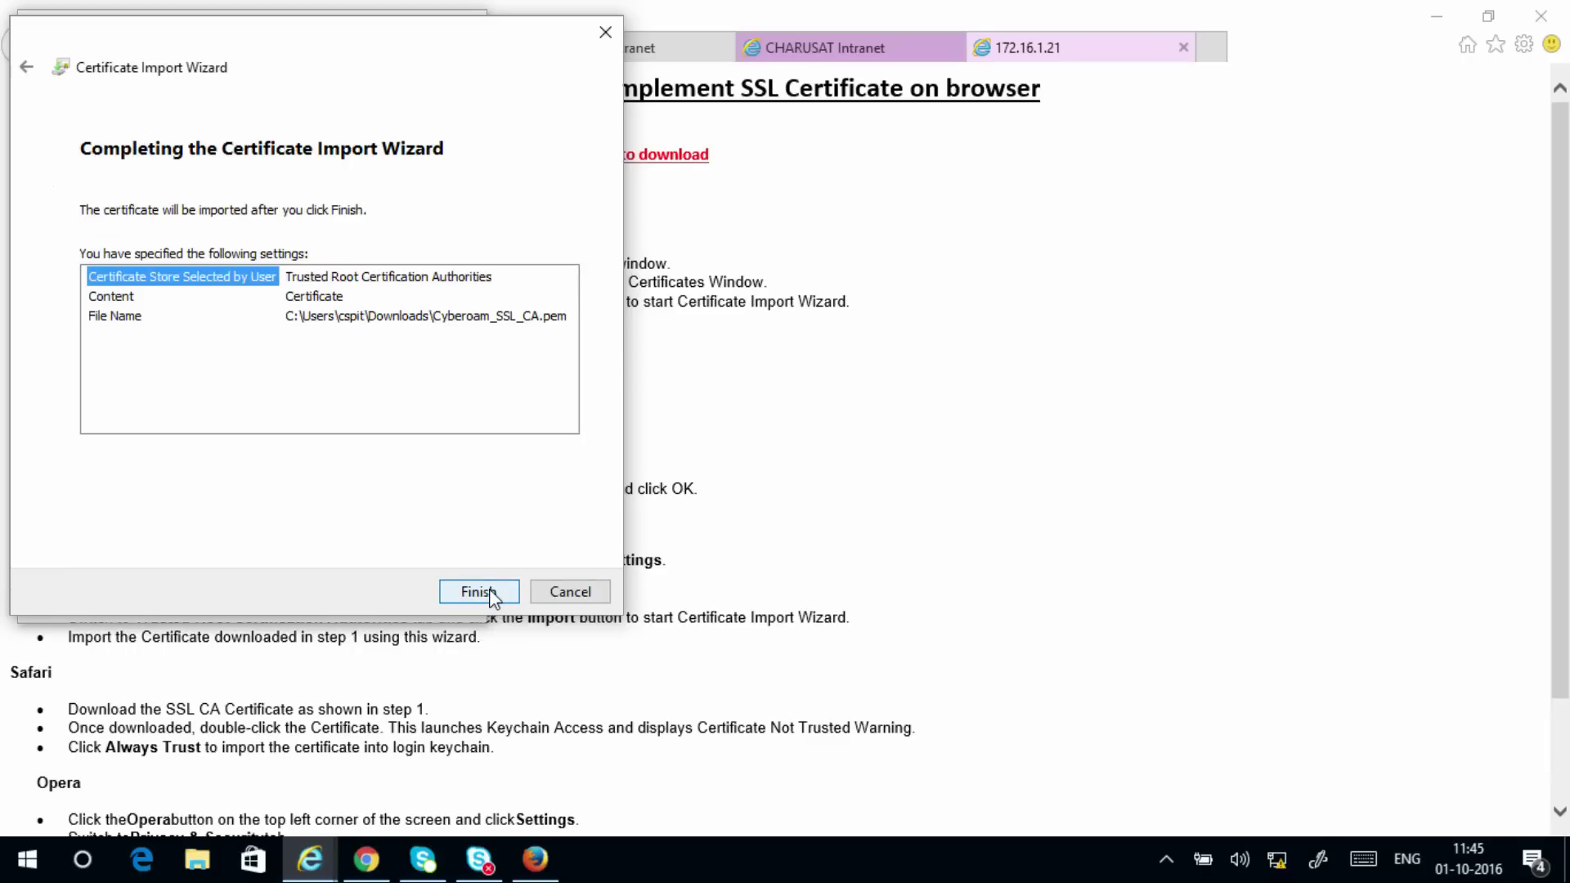
left_click(479, 591)
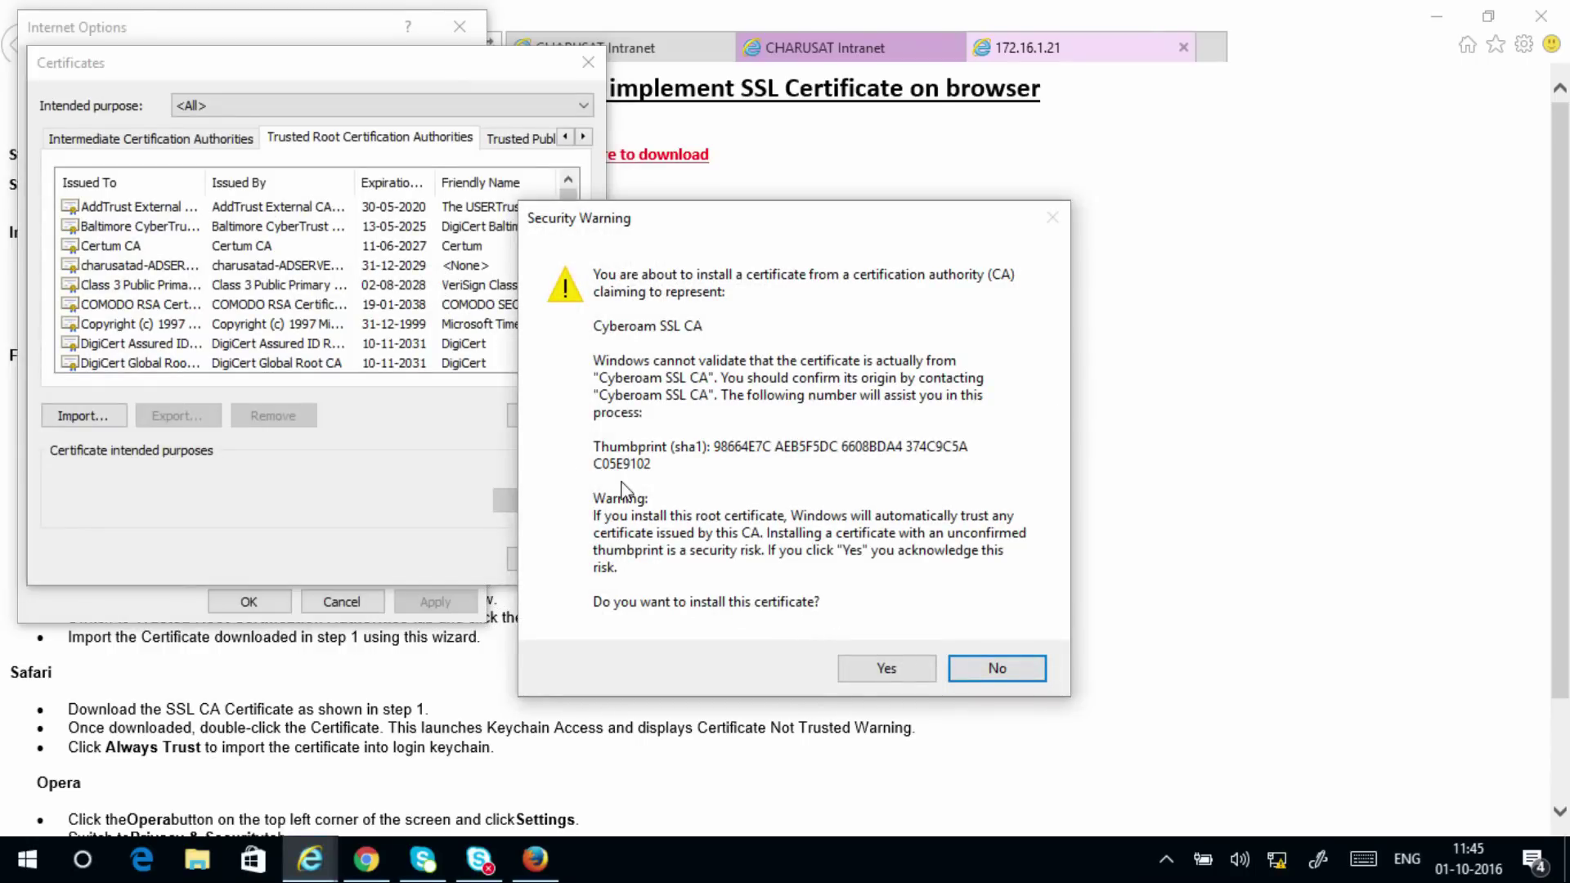
left_click(887, 670)
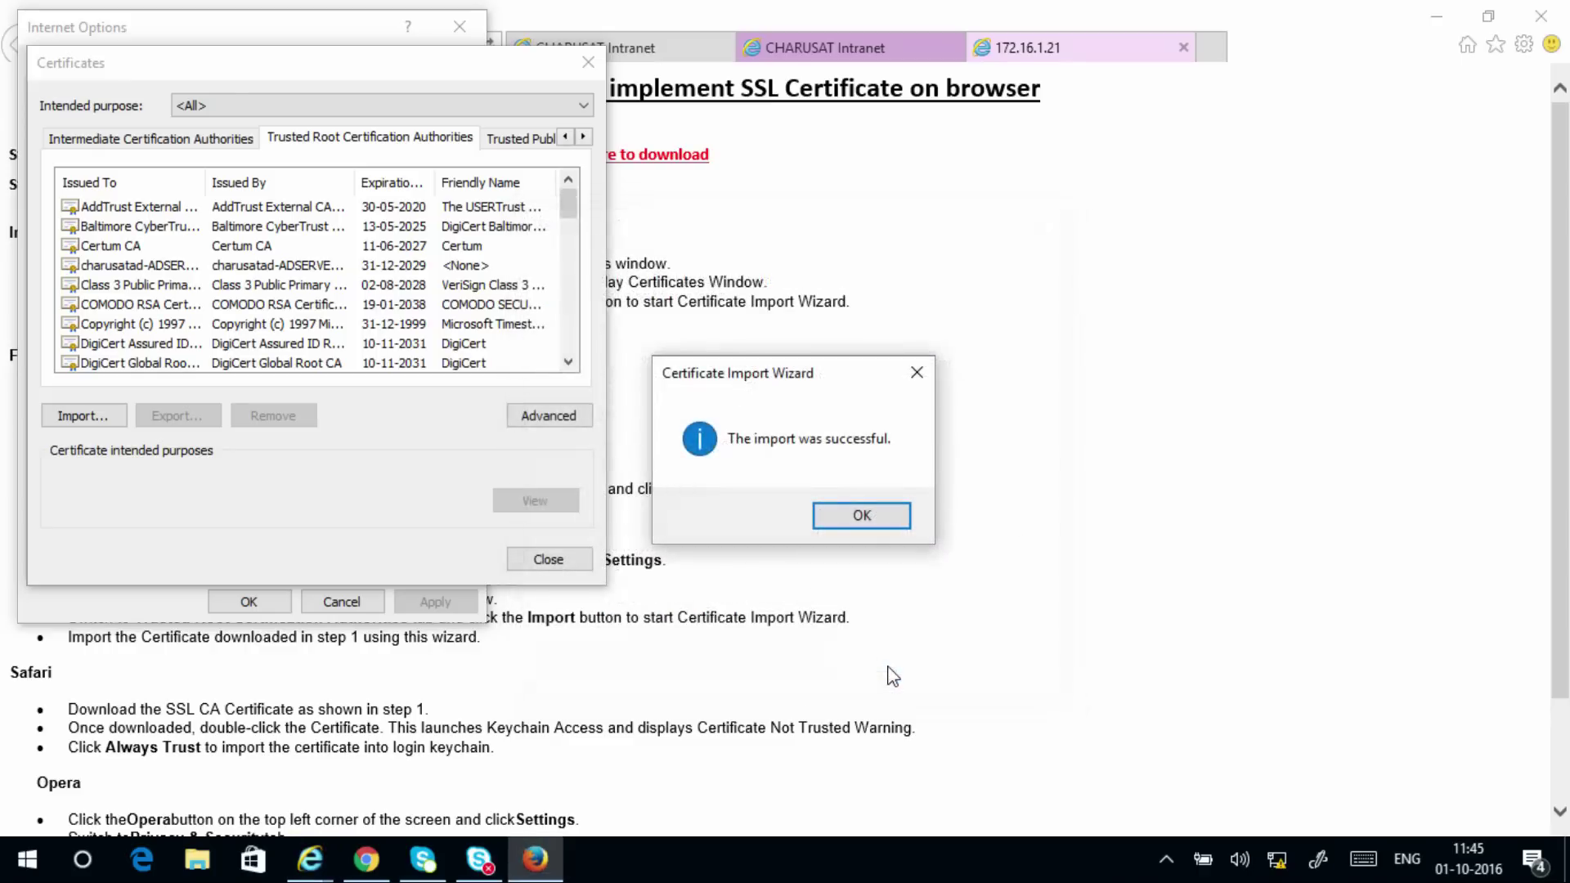
left_click(248, 38)
mouse_move(762, 349)
left_mouse_down()
mouse_move(924, 560)
mouse_move(654, 540)
left_mouse_up()
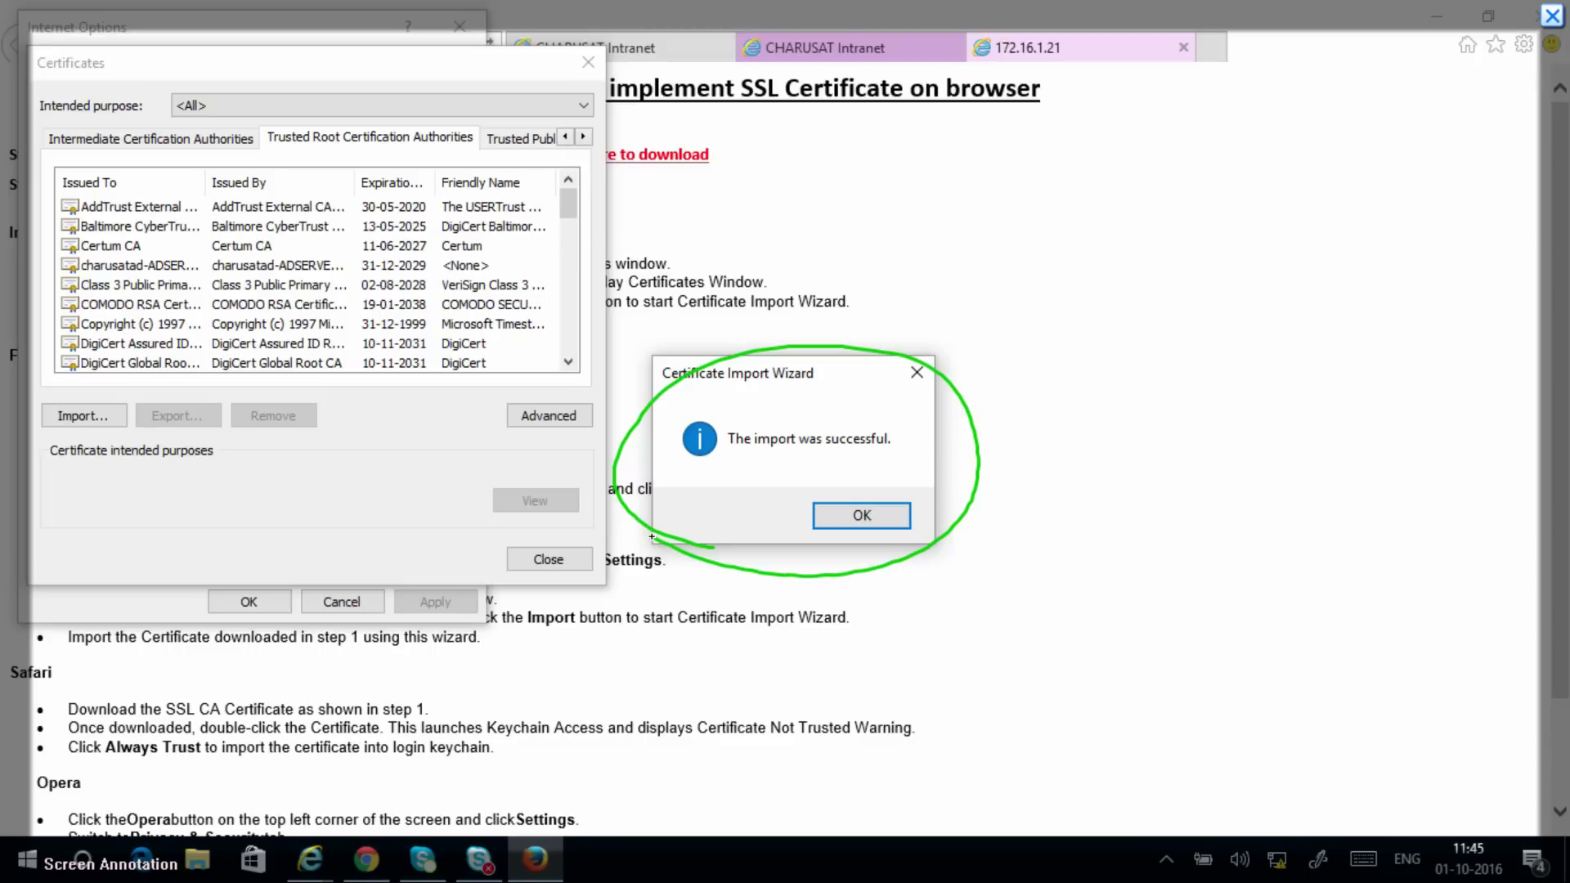
key("Escape")
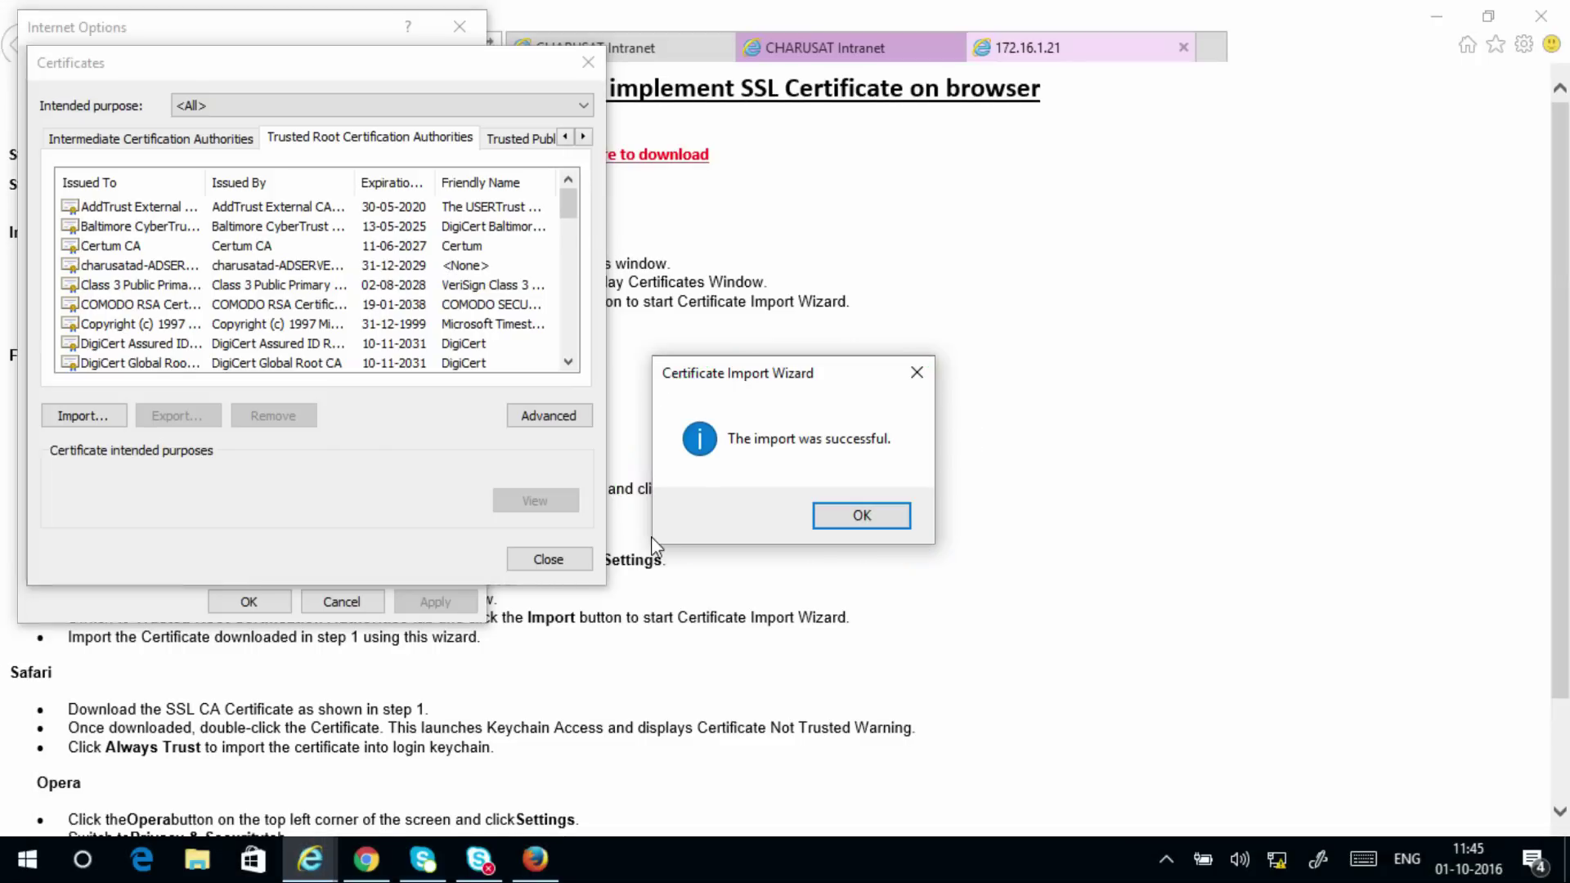
left_click(868, 516)
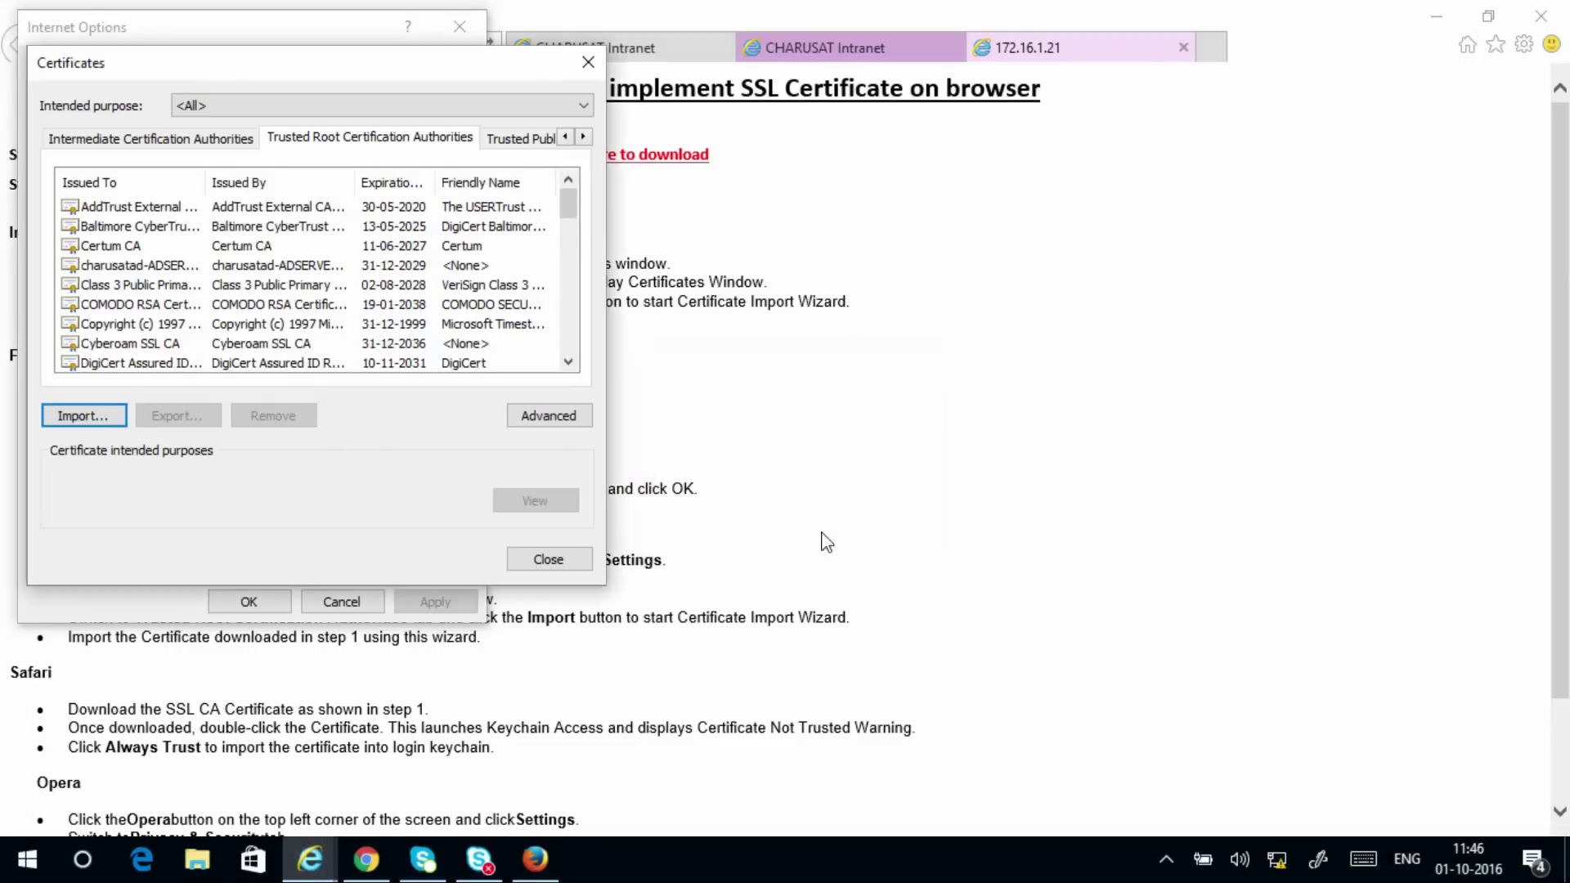
Close the certificate manager and Internet Options, and close the browser with all its tabs
left_click(568, 563)
left_click(250, 600)
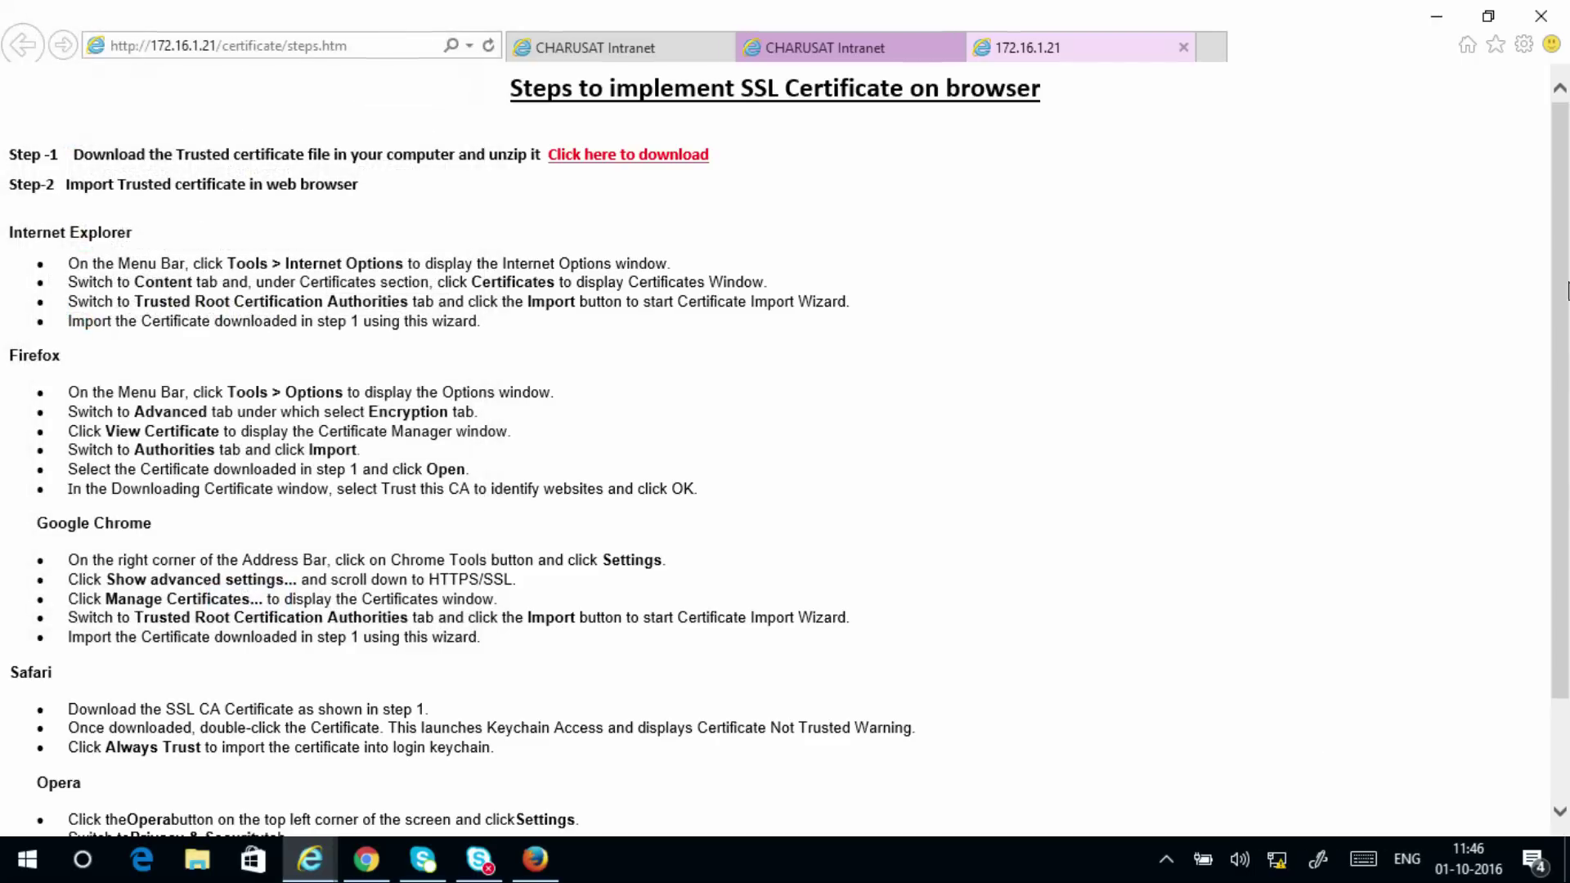
left_click(1539, 18)
left_click(749, 434)
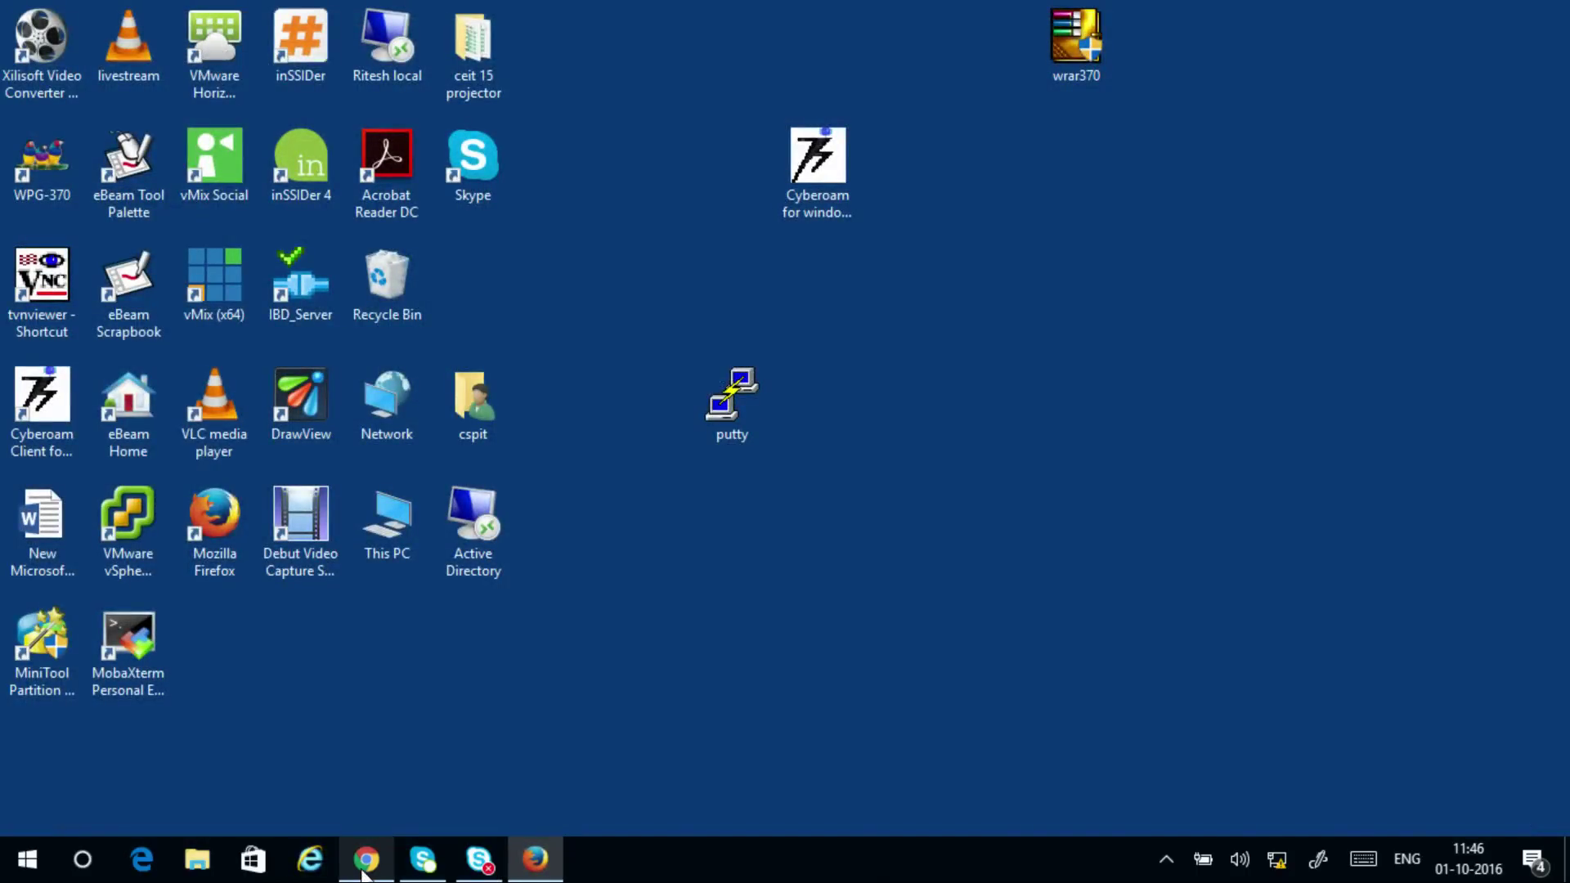
Switch to Google Chrome and open its Settings page
left_click(365, 866)
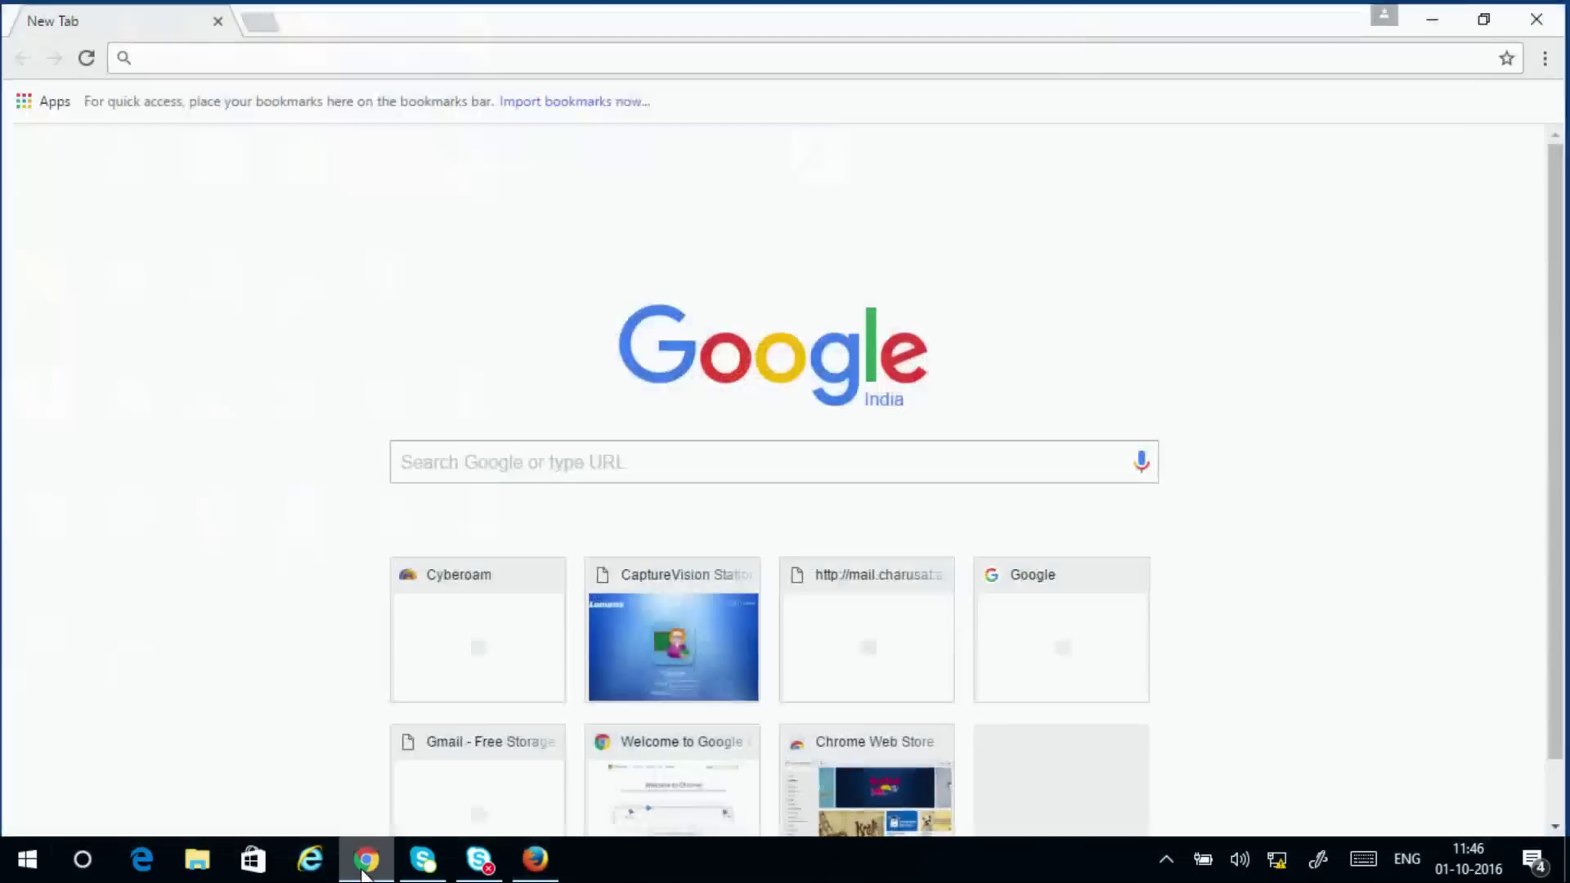
left_click(1547, 58)
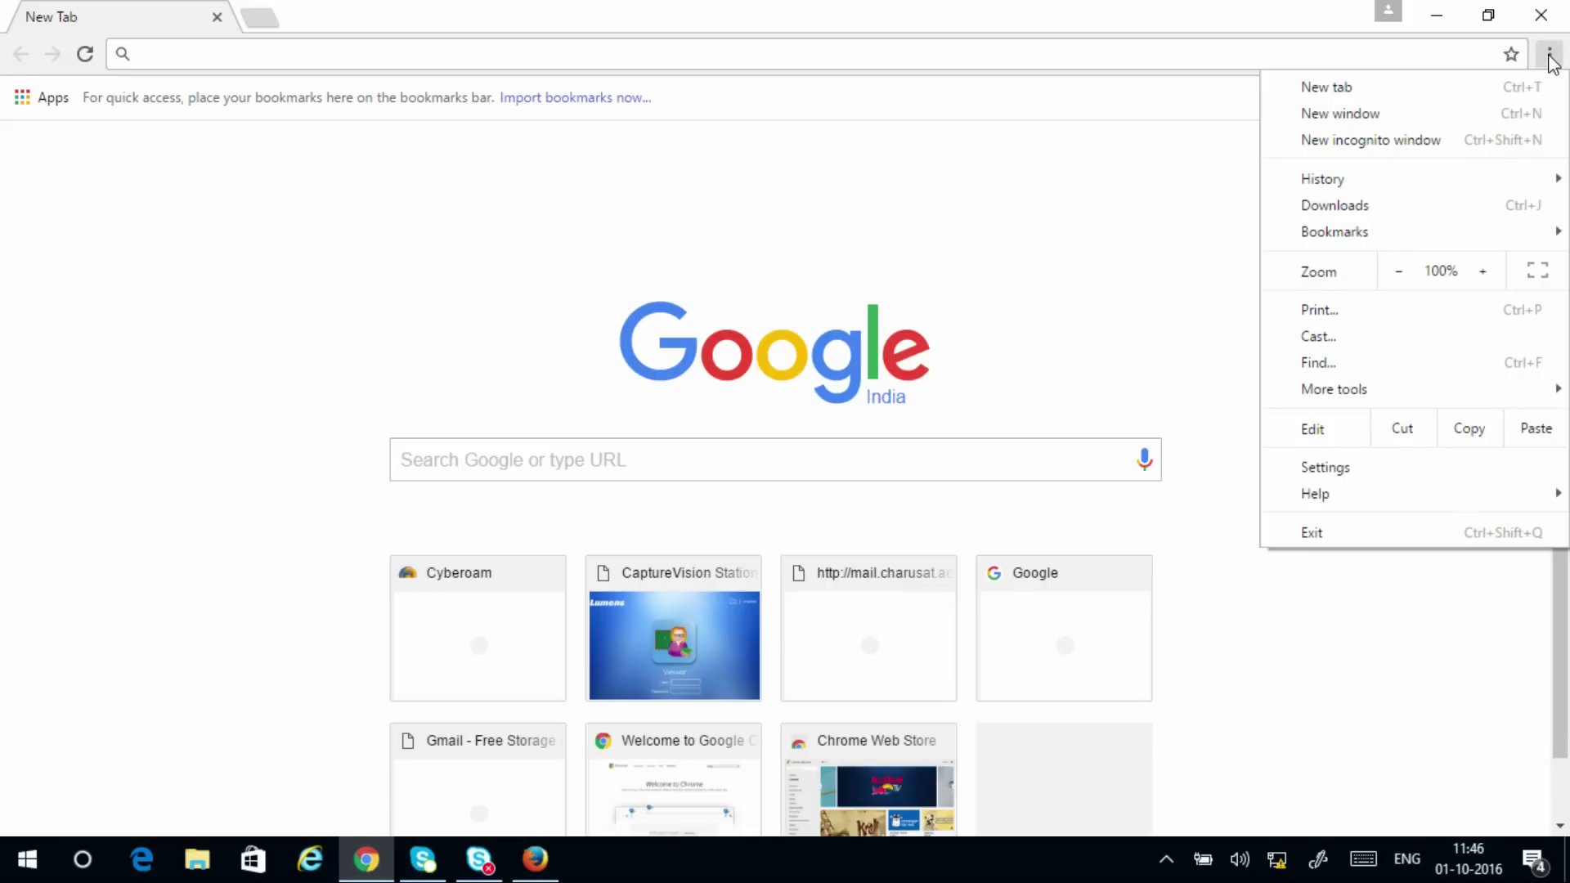
key("ctrl+shift+d")
mouse_move(1310, 483)
left_mouse_down()
mouse_move(1274, 473)
mouse_move(1377, 463)
mouse_move(1285, 482)
left_mouse_up()
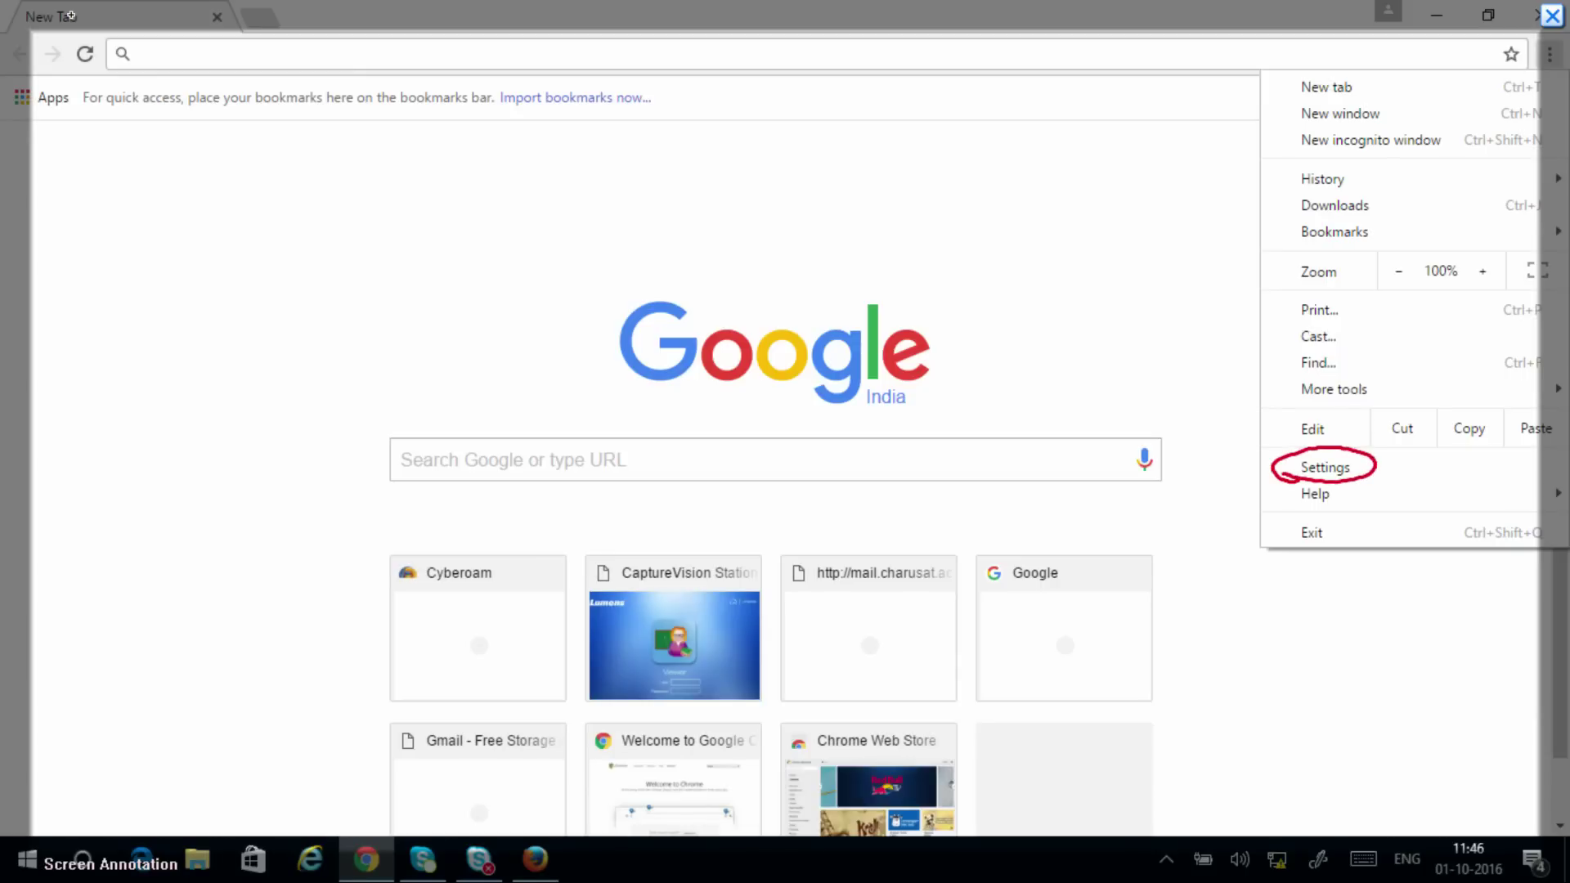
key("Escape")
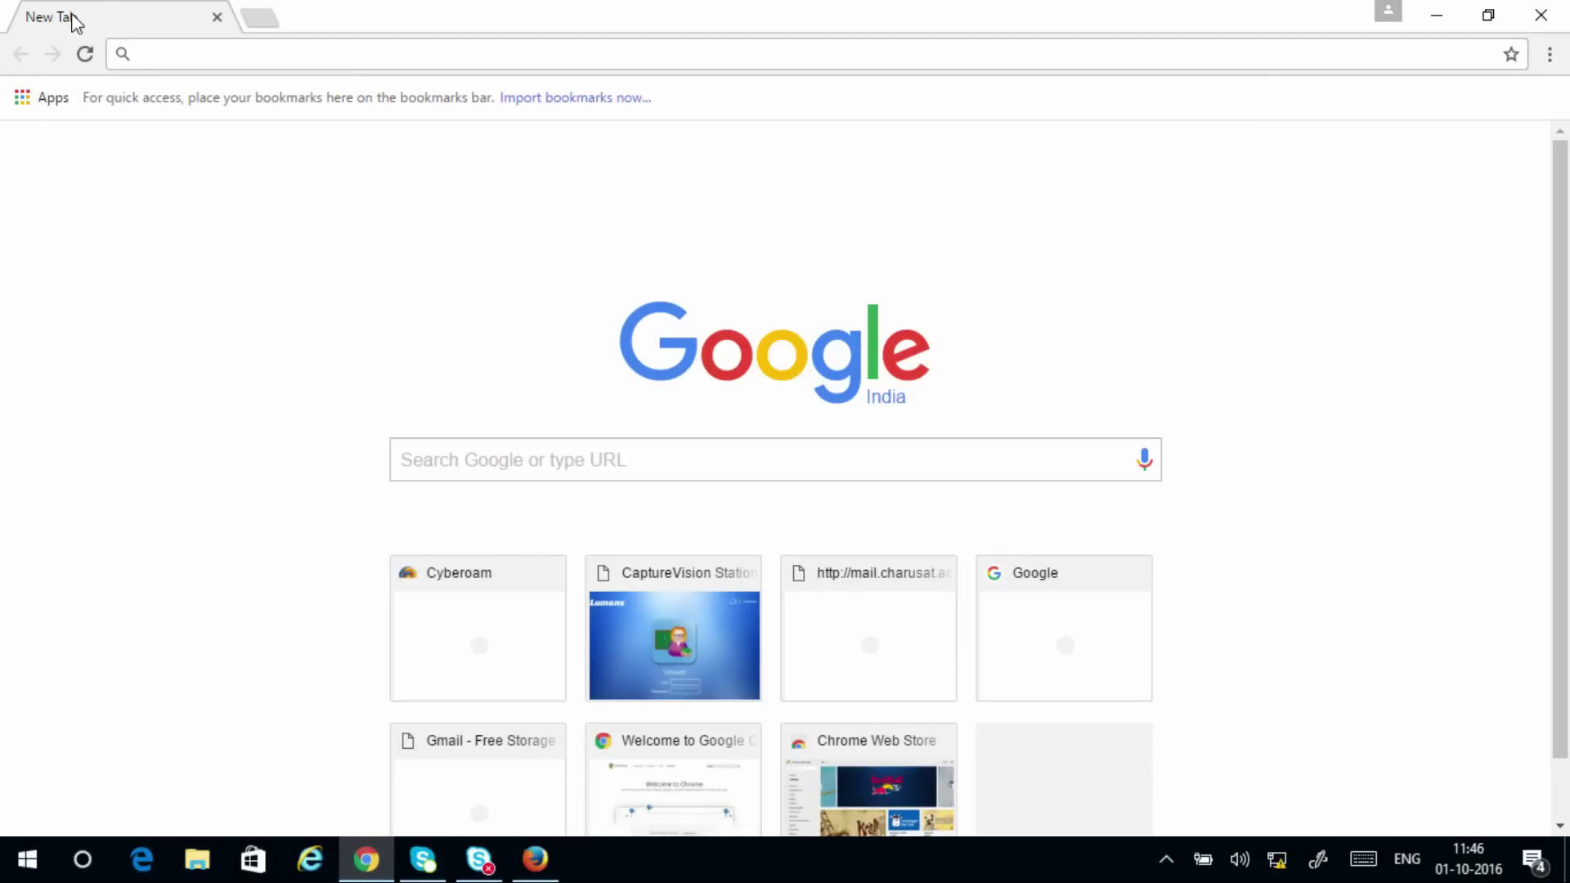
left_click(1547, 54)
left_click(1354, 466)
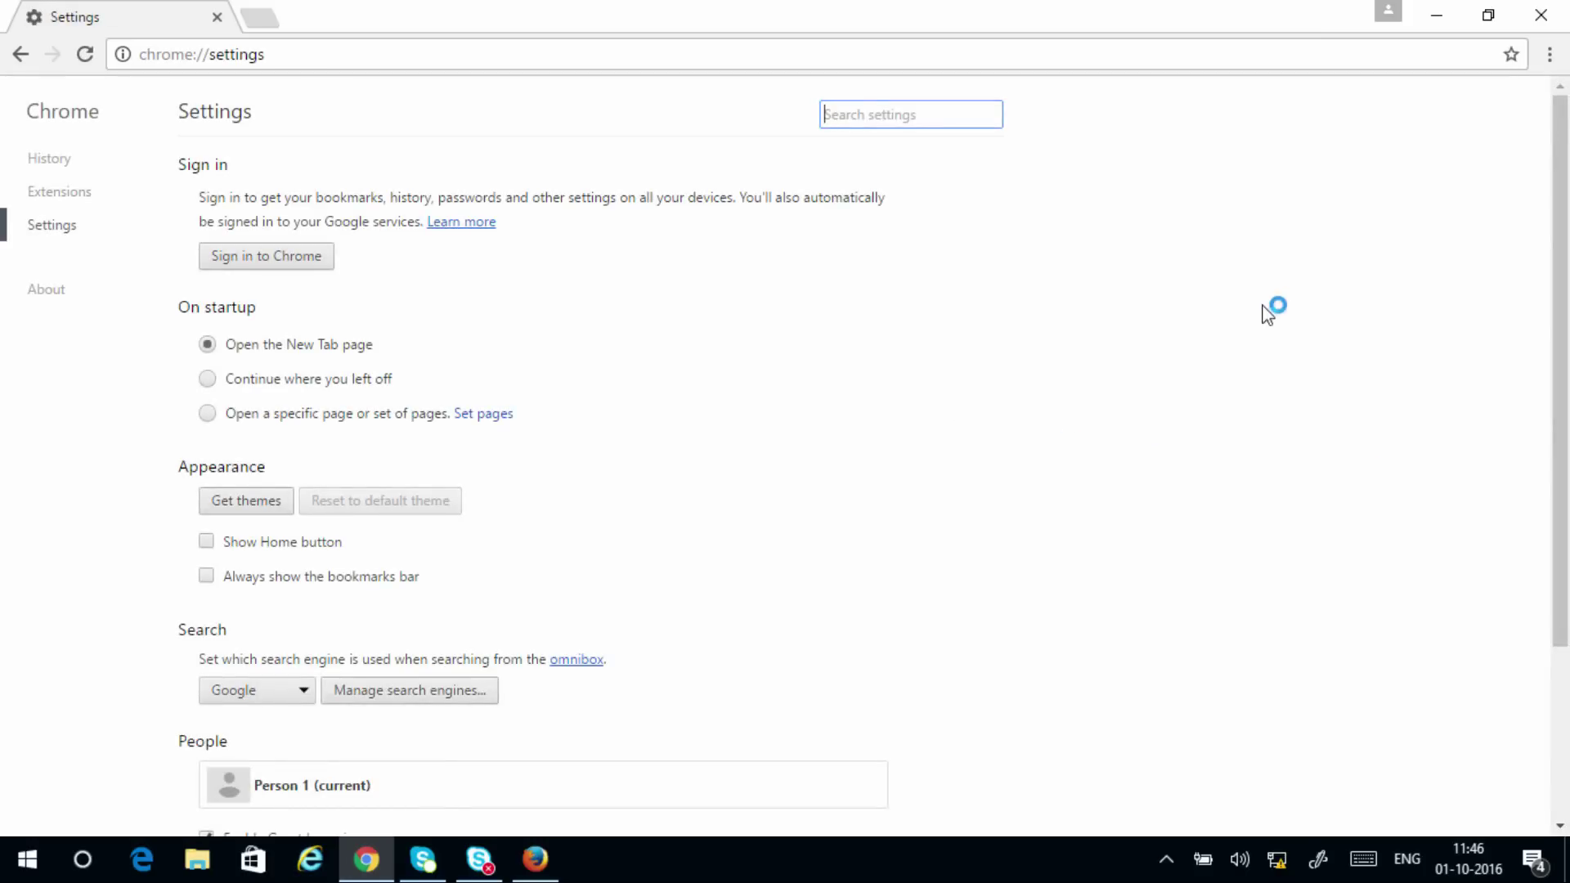
Show the advanced settings at the end of the Settings page
left_click_drag(1562, 294, 1567, 482)
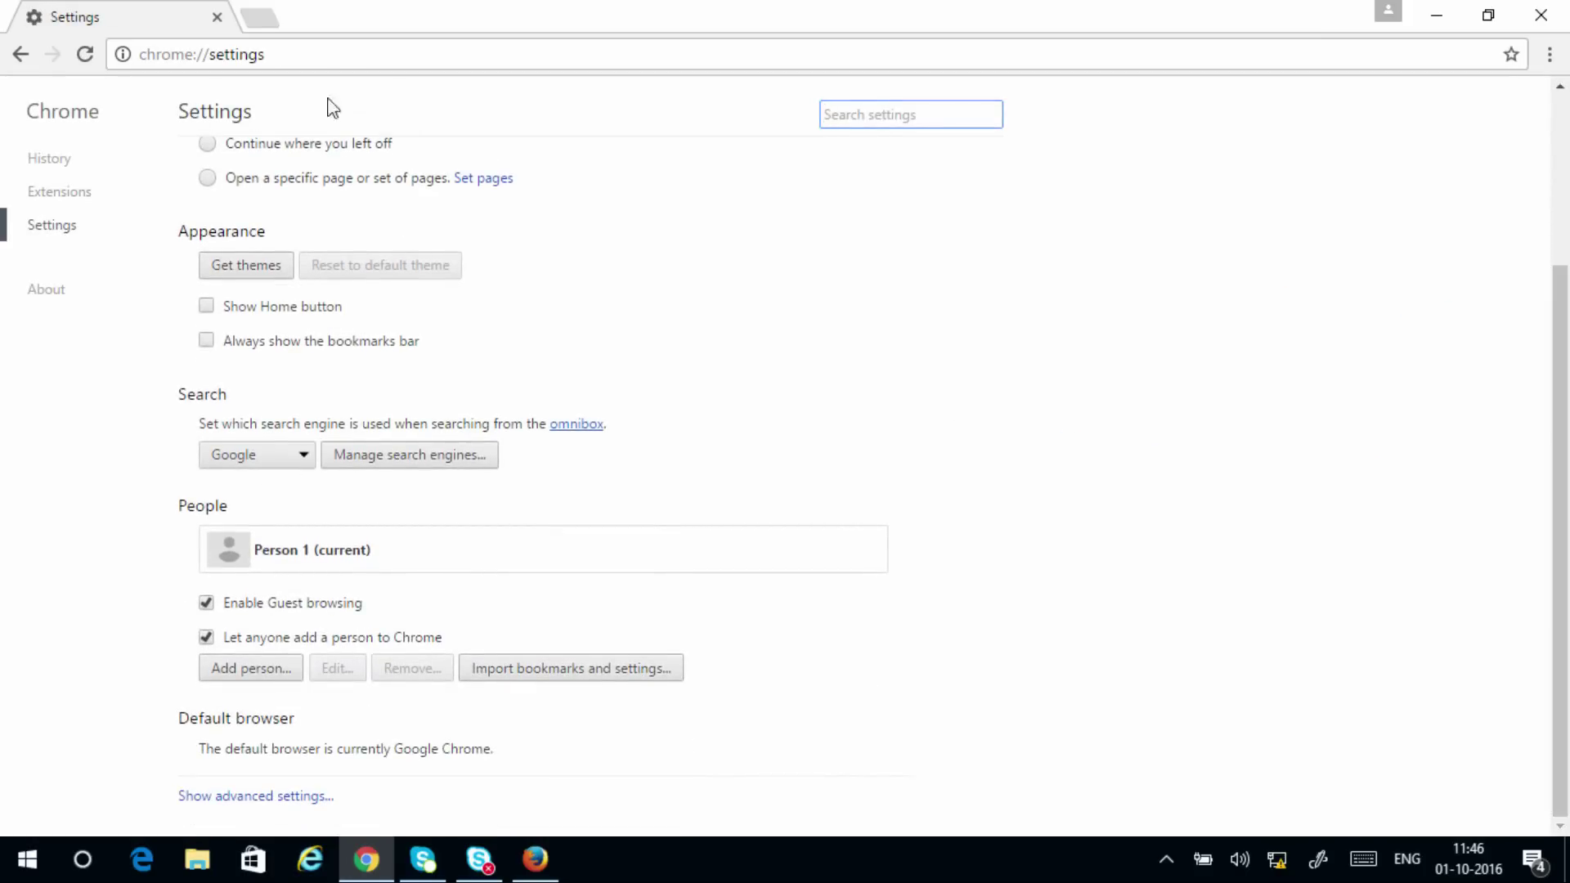
key("ctrl+F12")
mouse_move(193, 818)
left_mouse_down()
mouse_move(176, 816)
mouse_move(205, 762)
mouse_move(360, 809)
mouse_move(190, 820)
left_mouse_up()
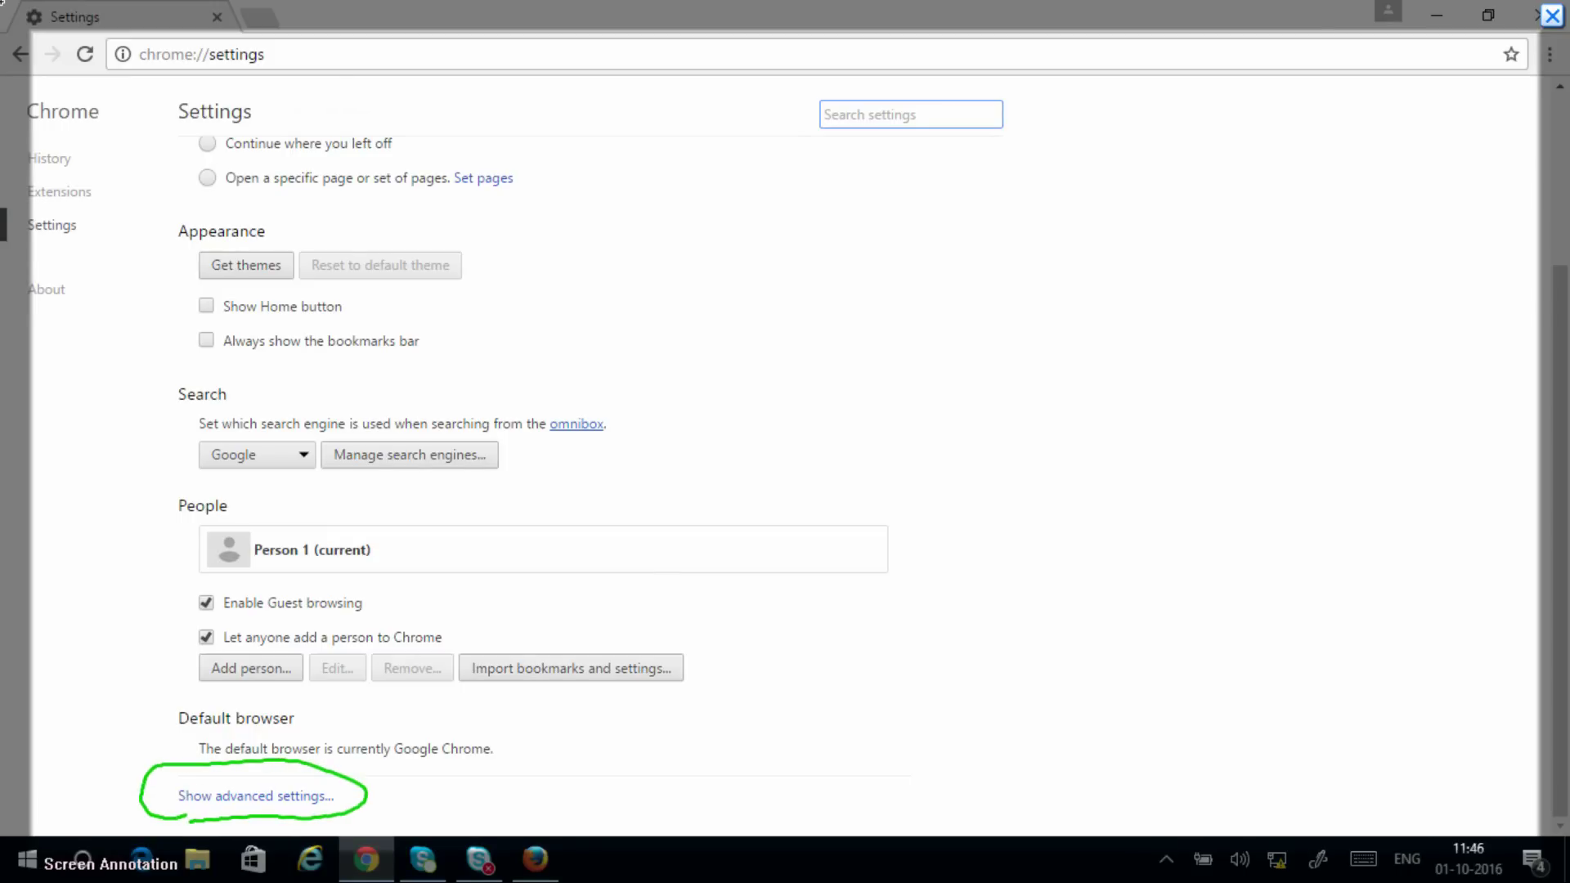
key("Escape")
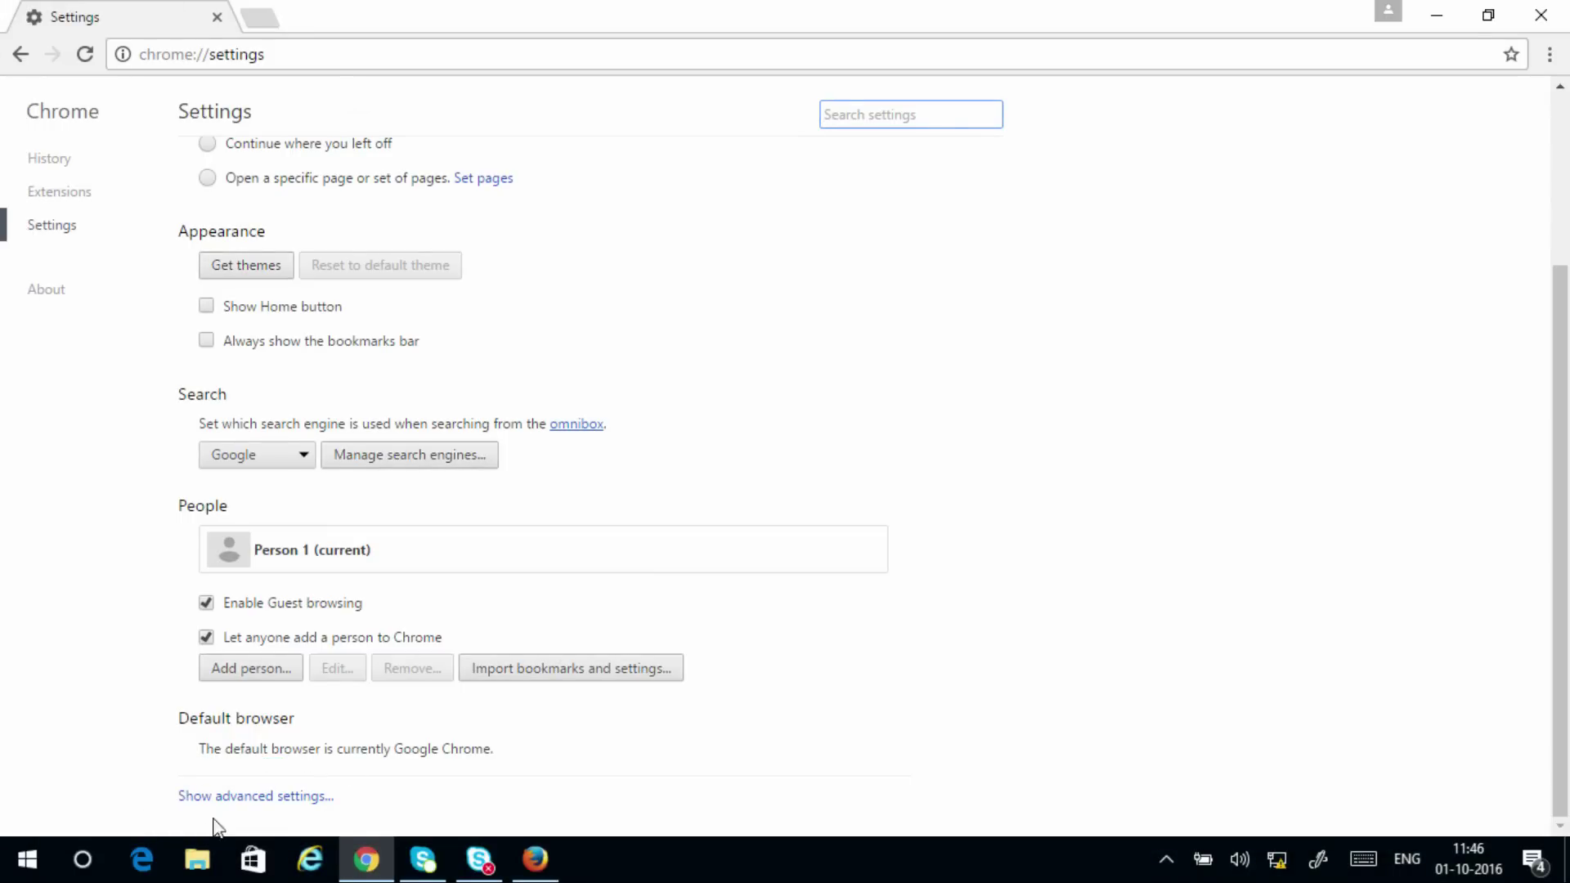
left_click(232, 797)
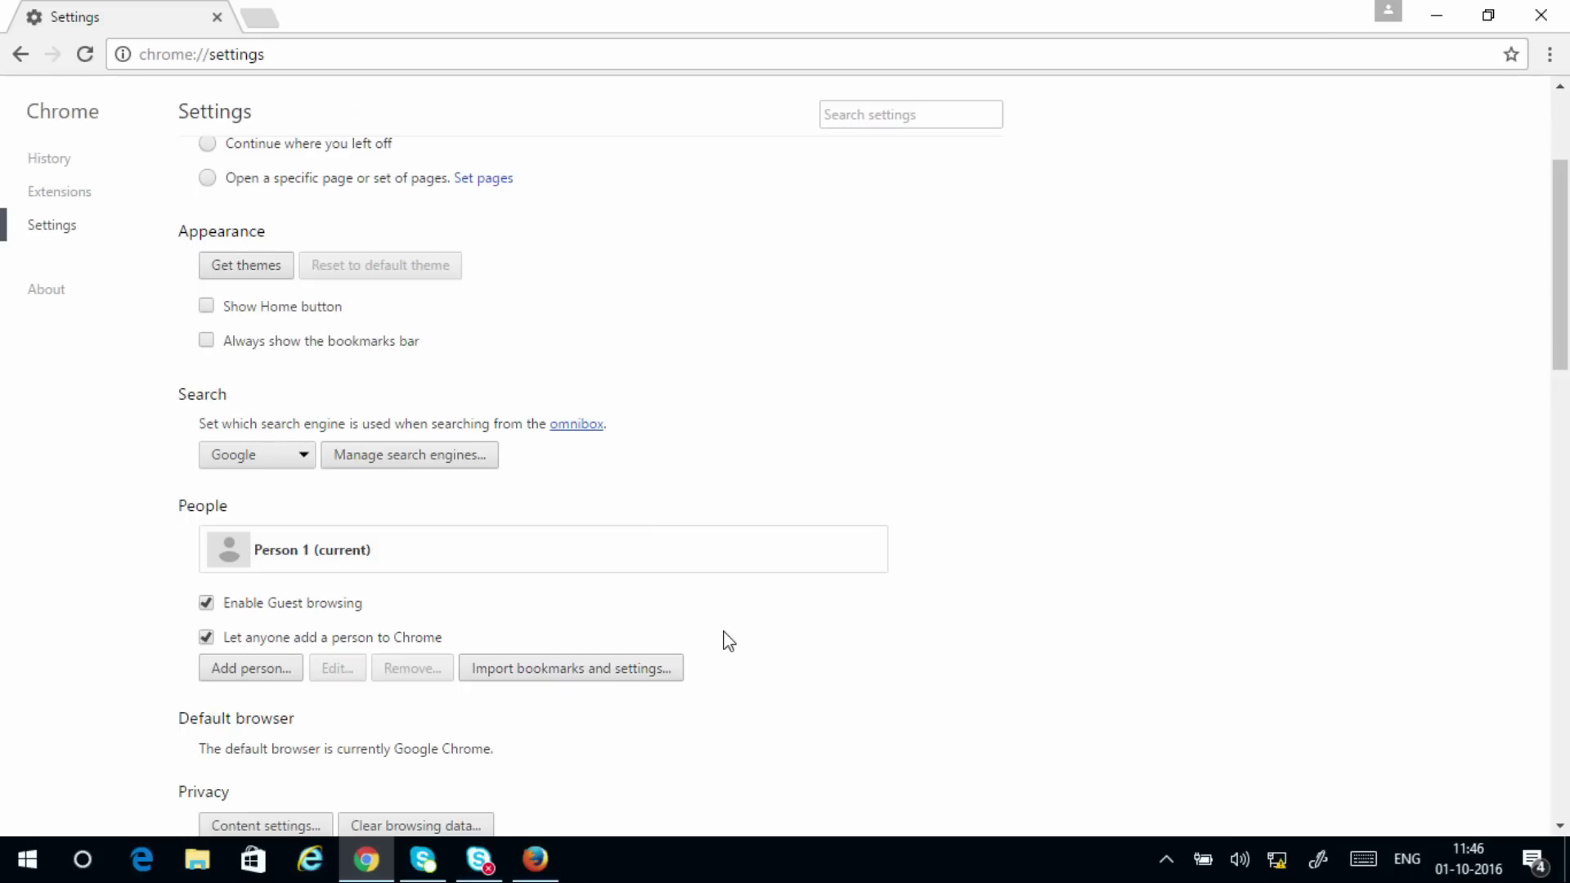
Open the certificate manager from the HTTPS/SSL settings and show the Trusted Root Certification Authorities certificates
scroll(729, 634, "down", 3)
scroll(730, 636, "down", 7)
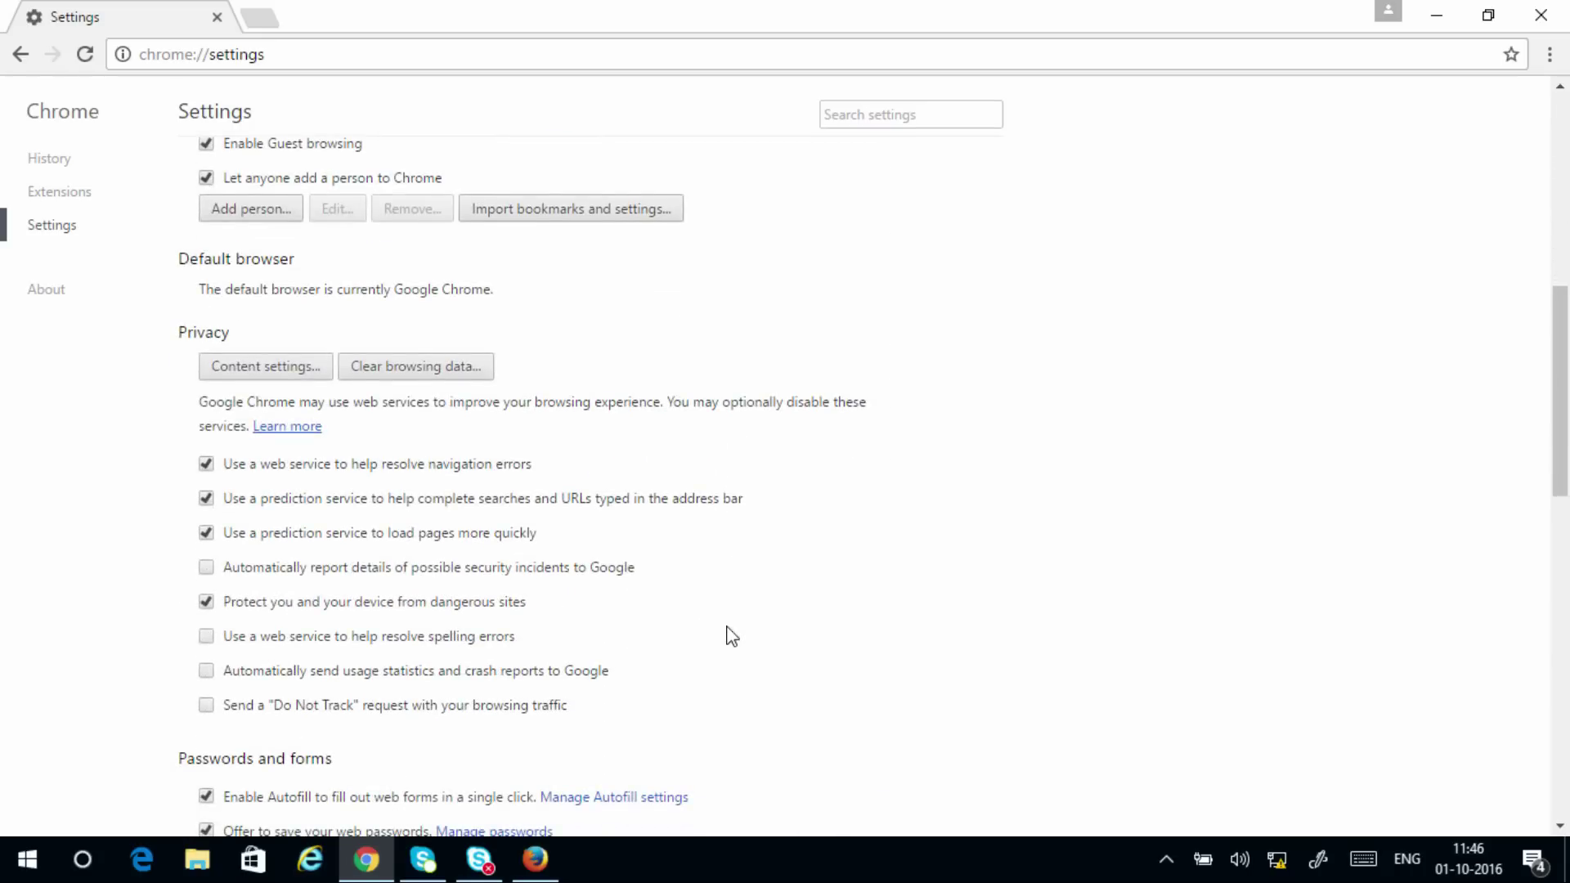
scroll(730, 635, "down", 6)
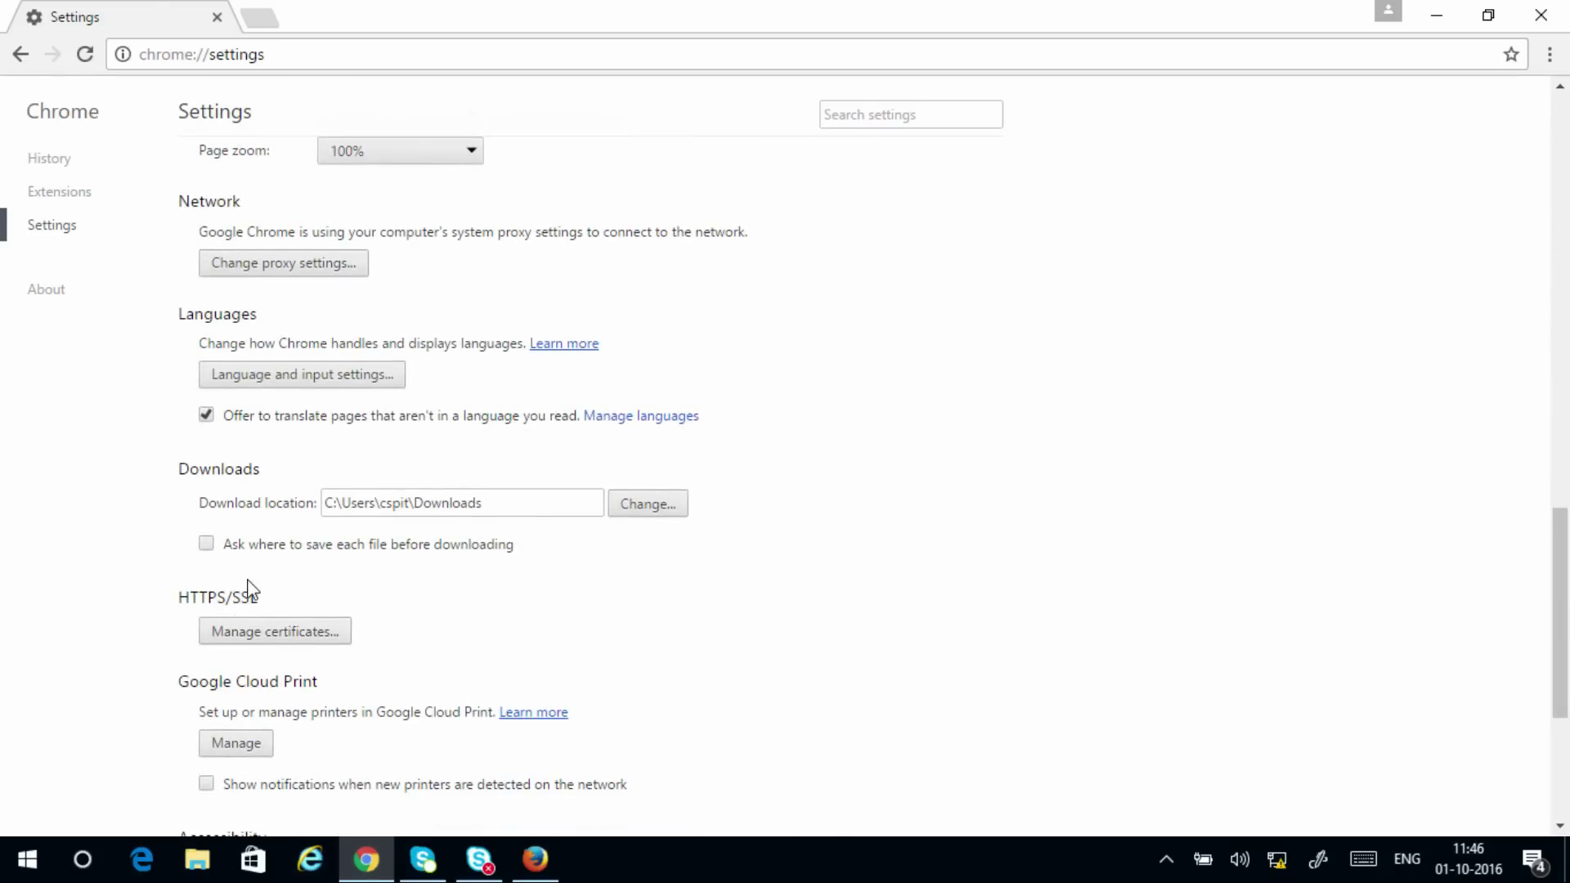
key("ctrl+shift+d")
mouse_move(165, 624)
left_mouse_down()
mouse_move(324, 531)
mouse_move(167, 651)
left_mouse_up()
key("Escape")
left_click(309, 641)
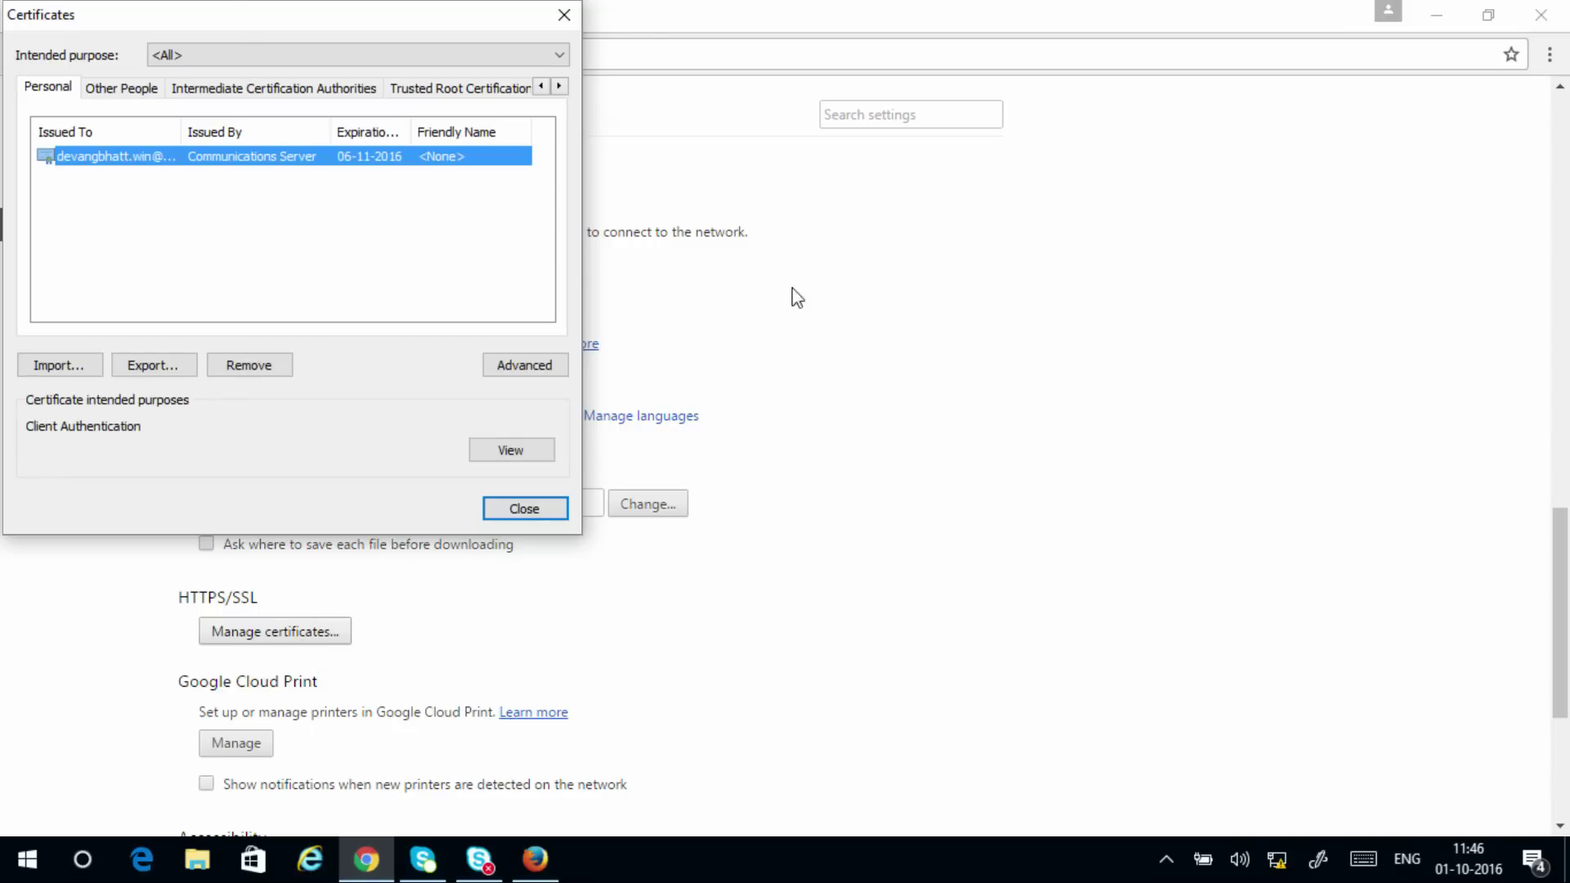
key("ctrl+F9")
mouse_move(421, 121)
left_mouse_down()
mouse_move(433, 62)
mouse_move(474, 117)
left_mouse_up()
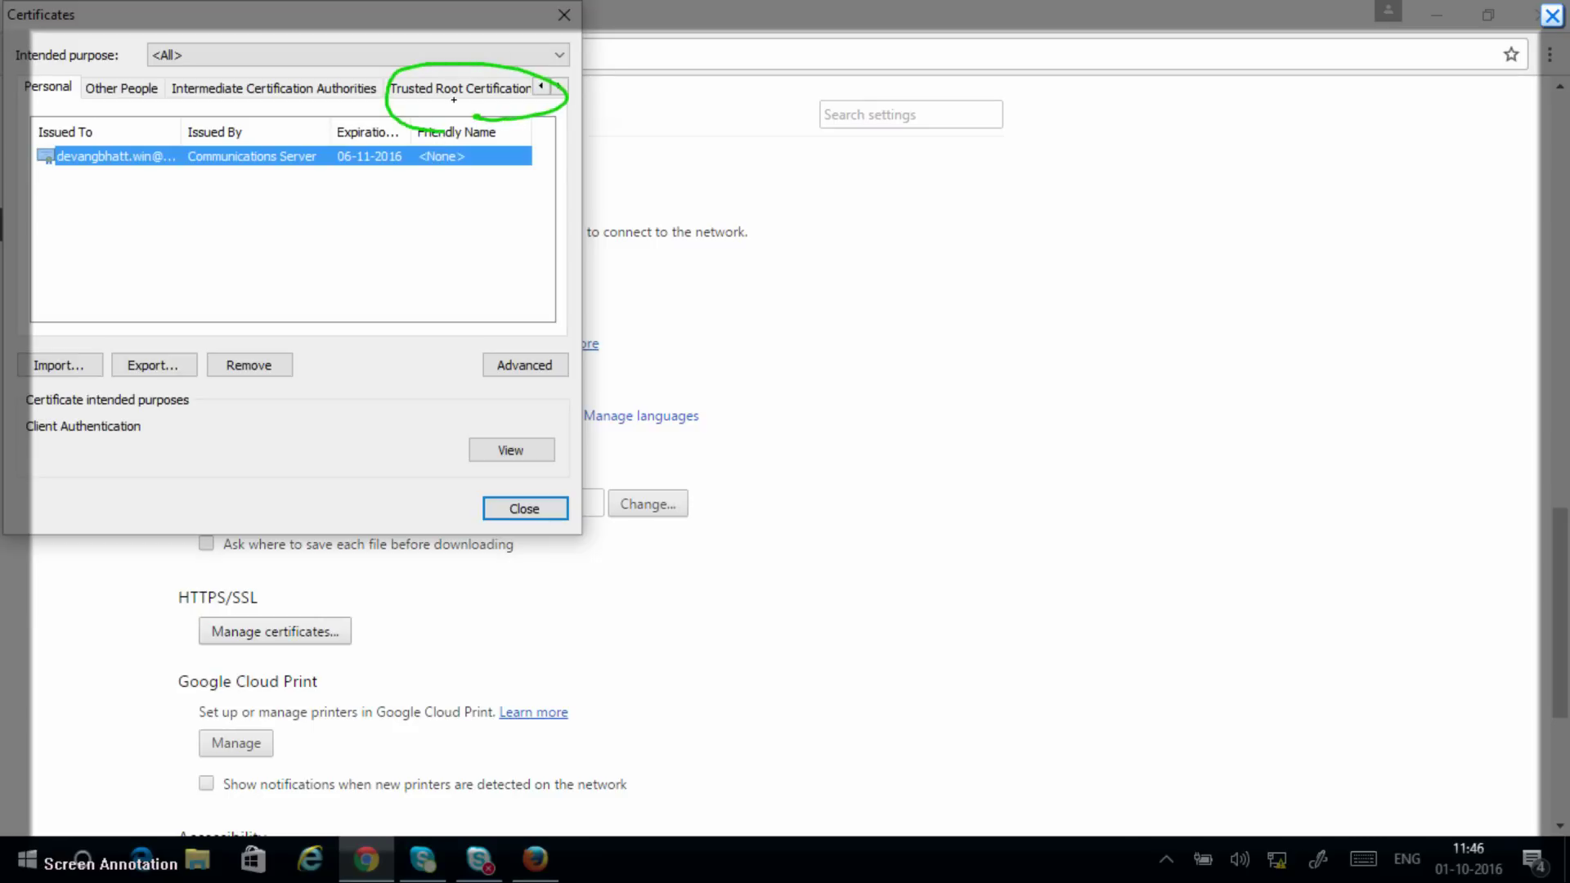
key("ctrl+F9")
left_click(455, 92)
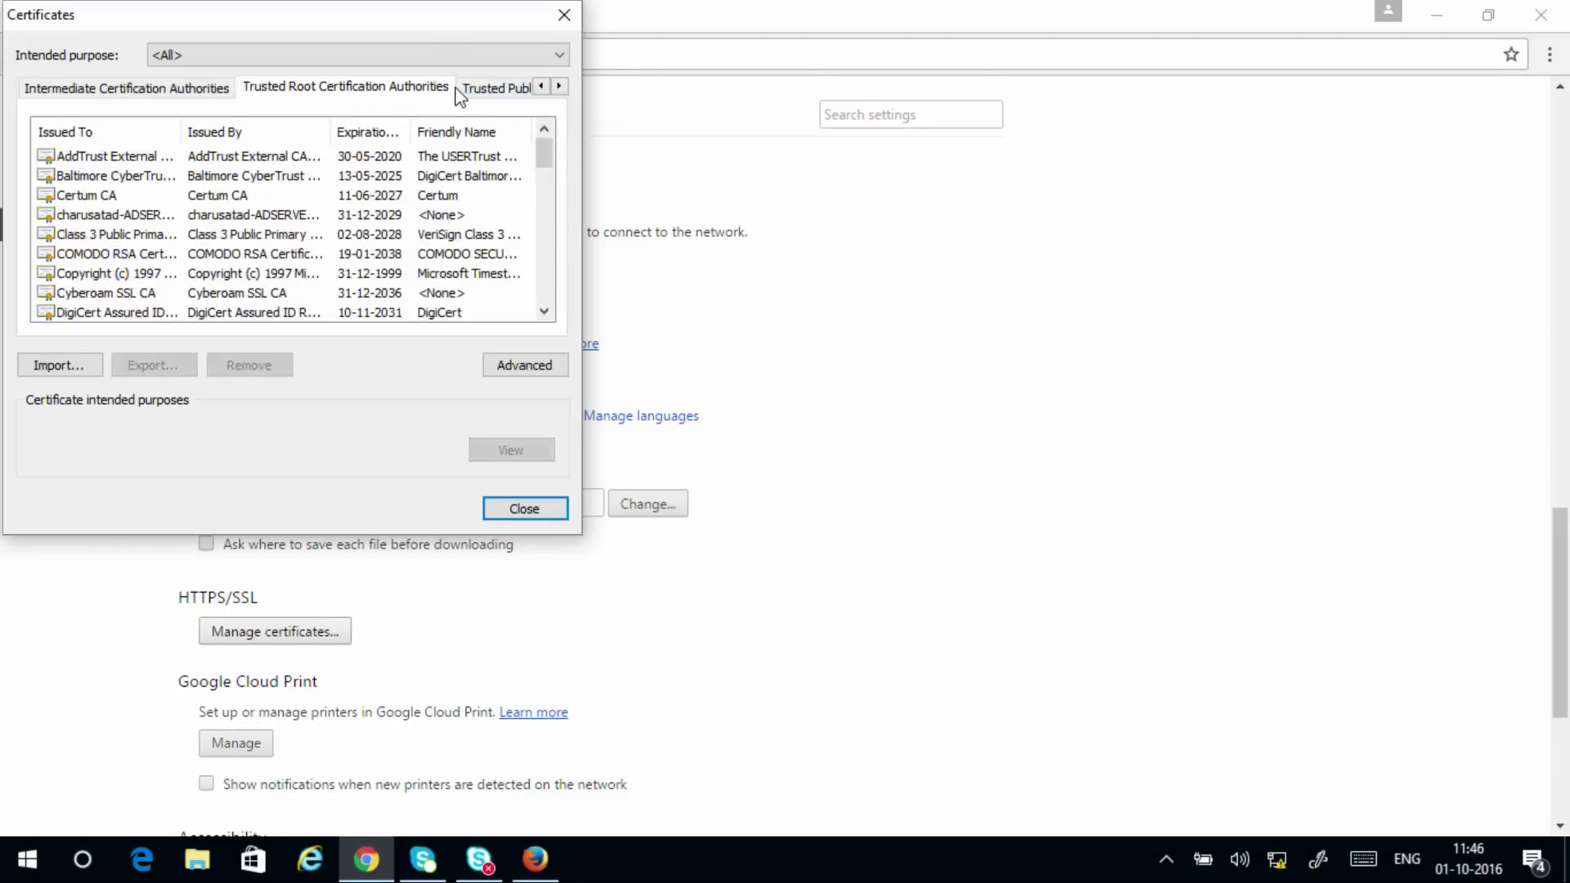
Start a certificate import in Chrome and choose Cyberoam_SSL_CA.pem from Downloads, with the file filter set to All Files
left_click(62, 369)
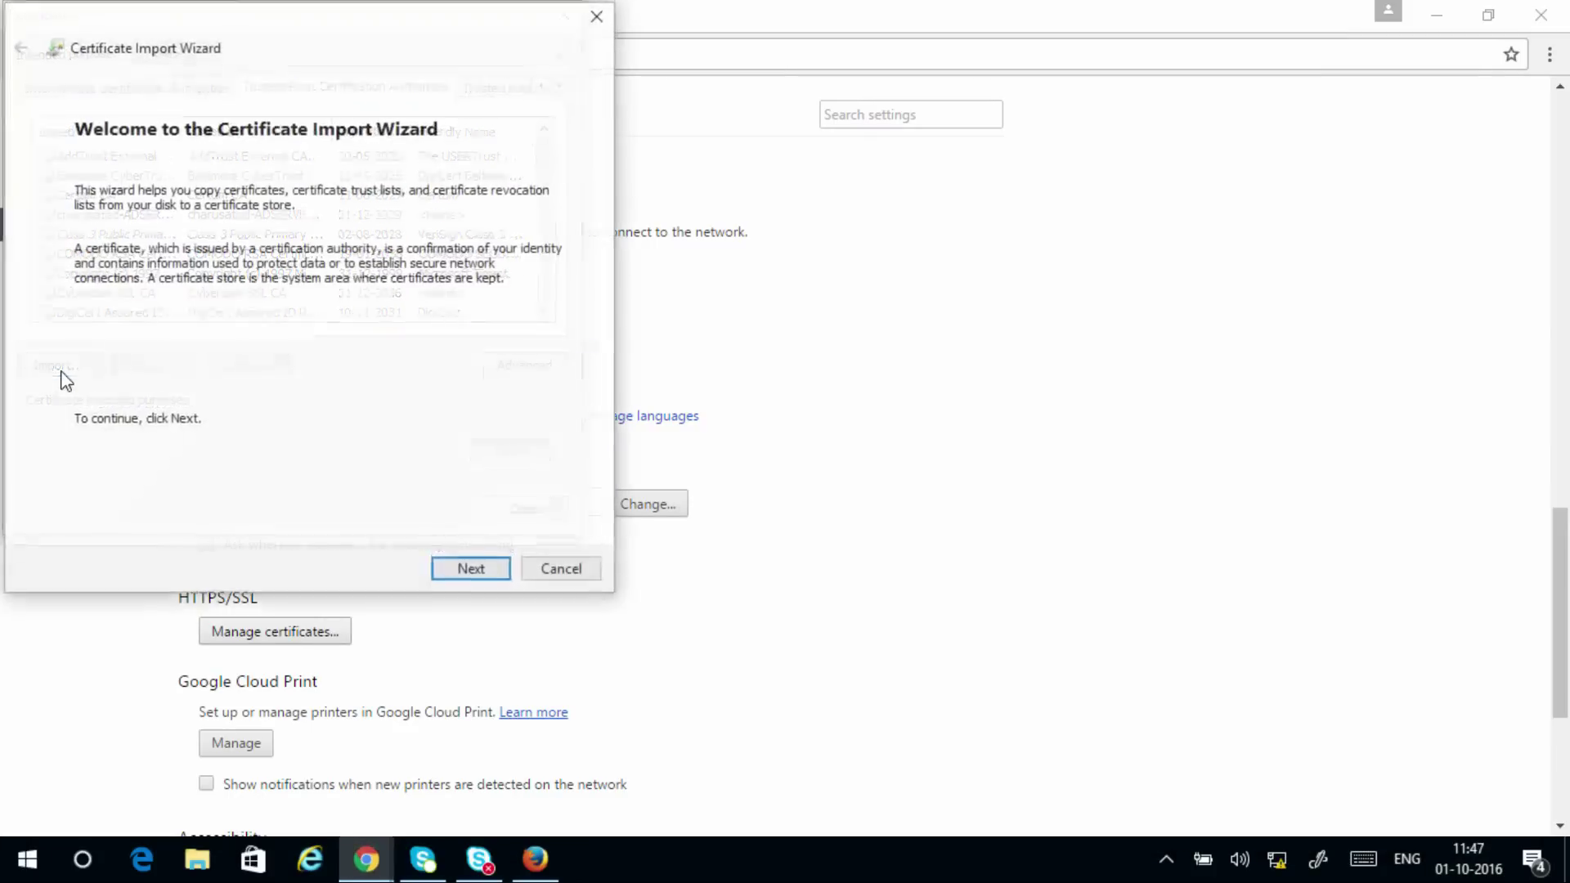
left_click(472, 573)
left_click(529, 231)
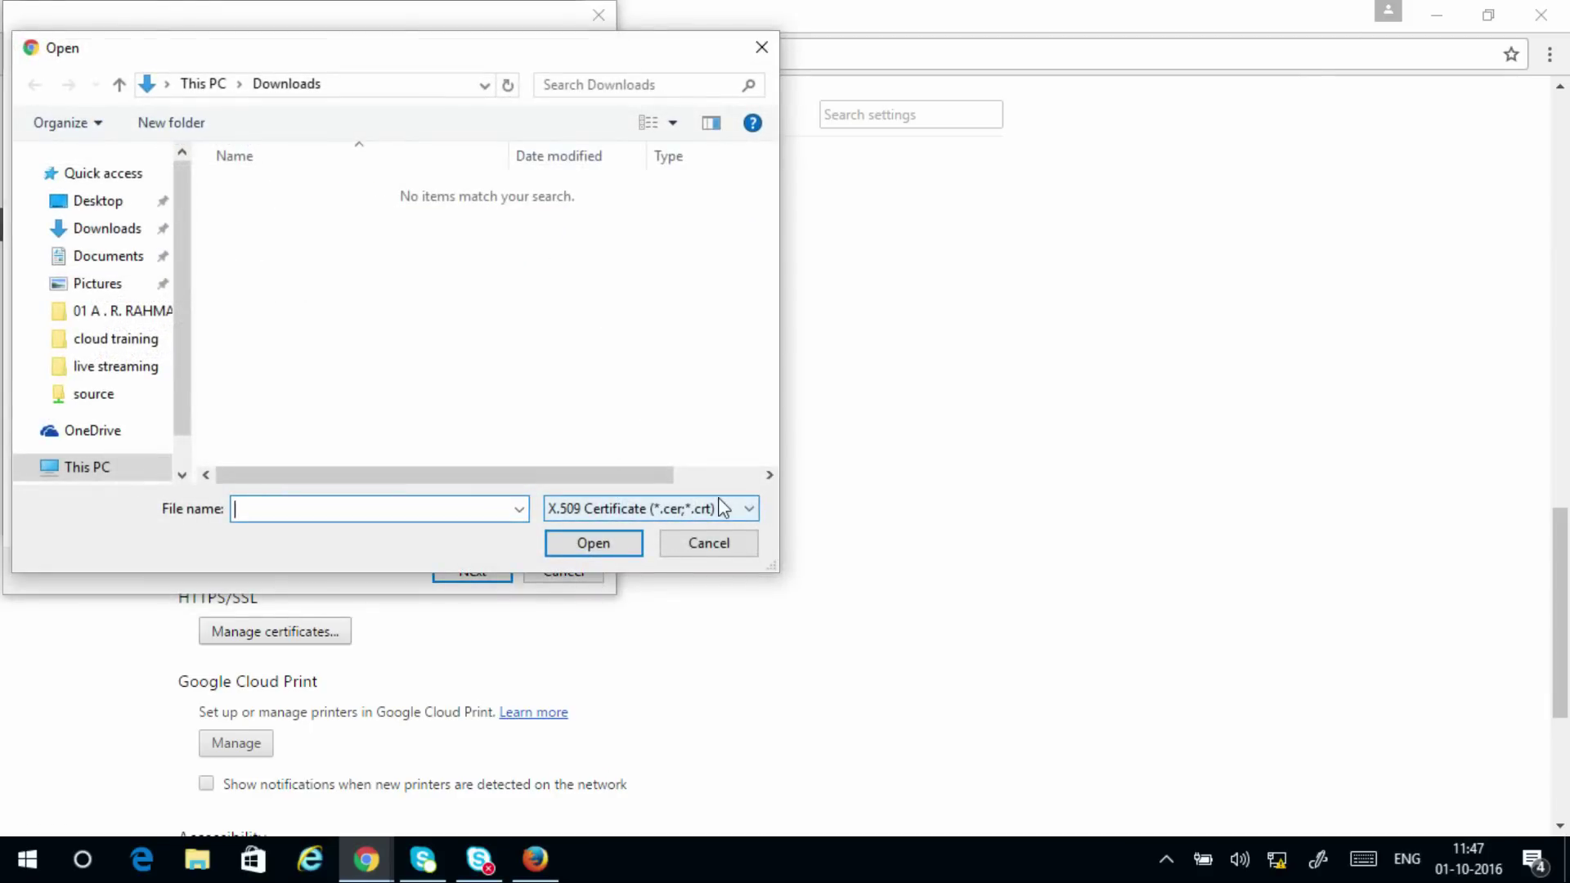
left_click(723, 508)
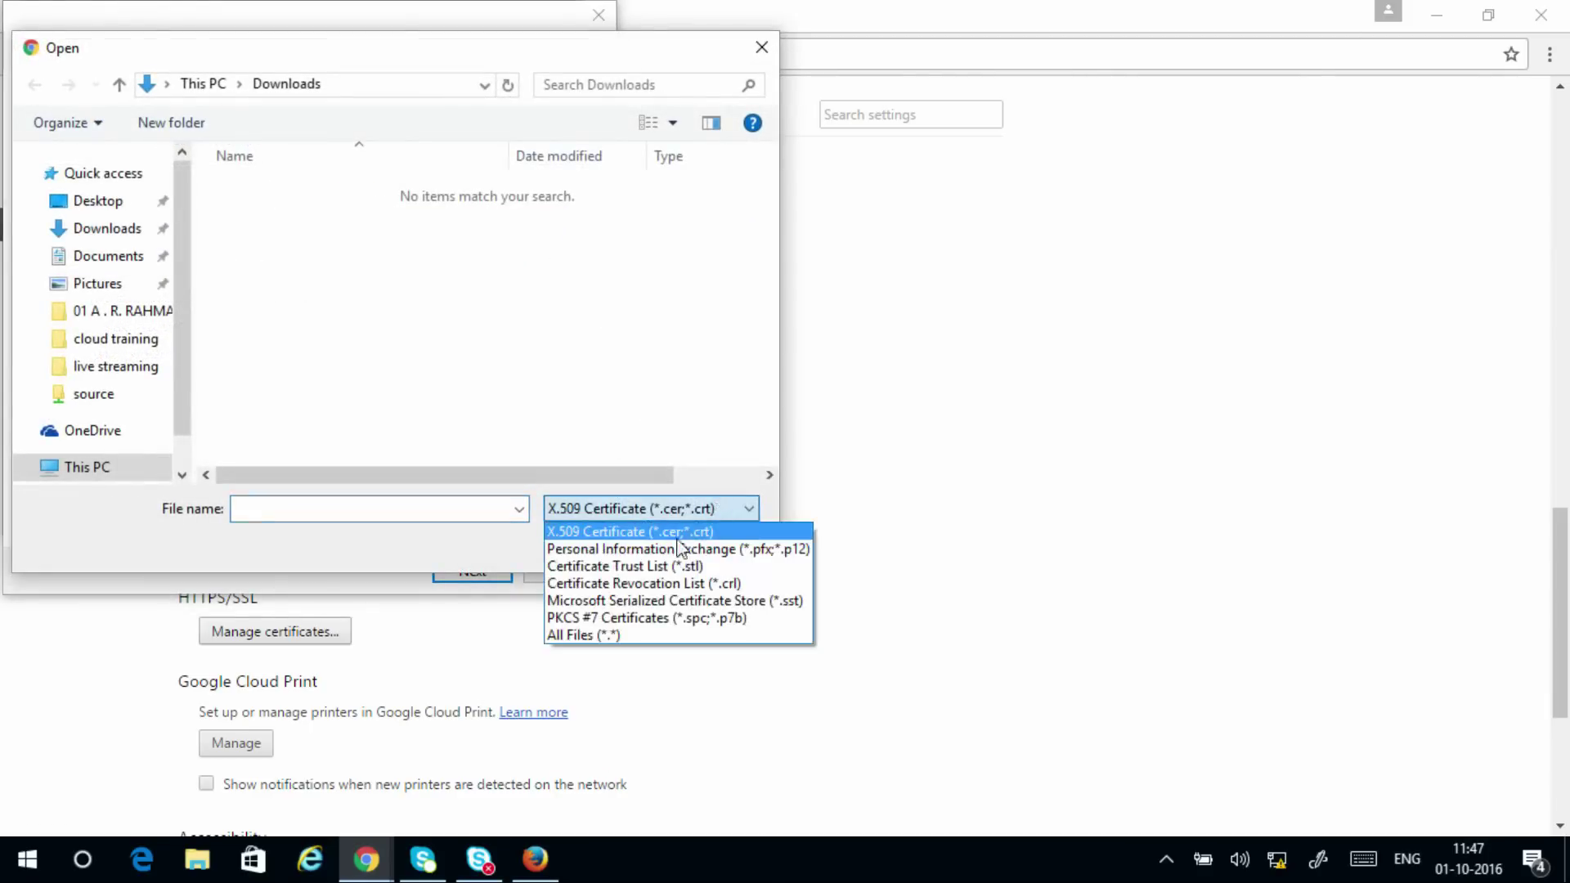
left_click(626, 641)
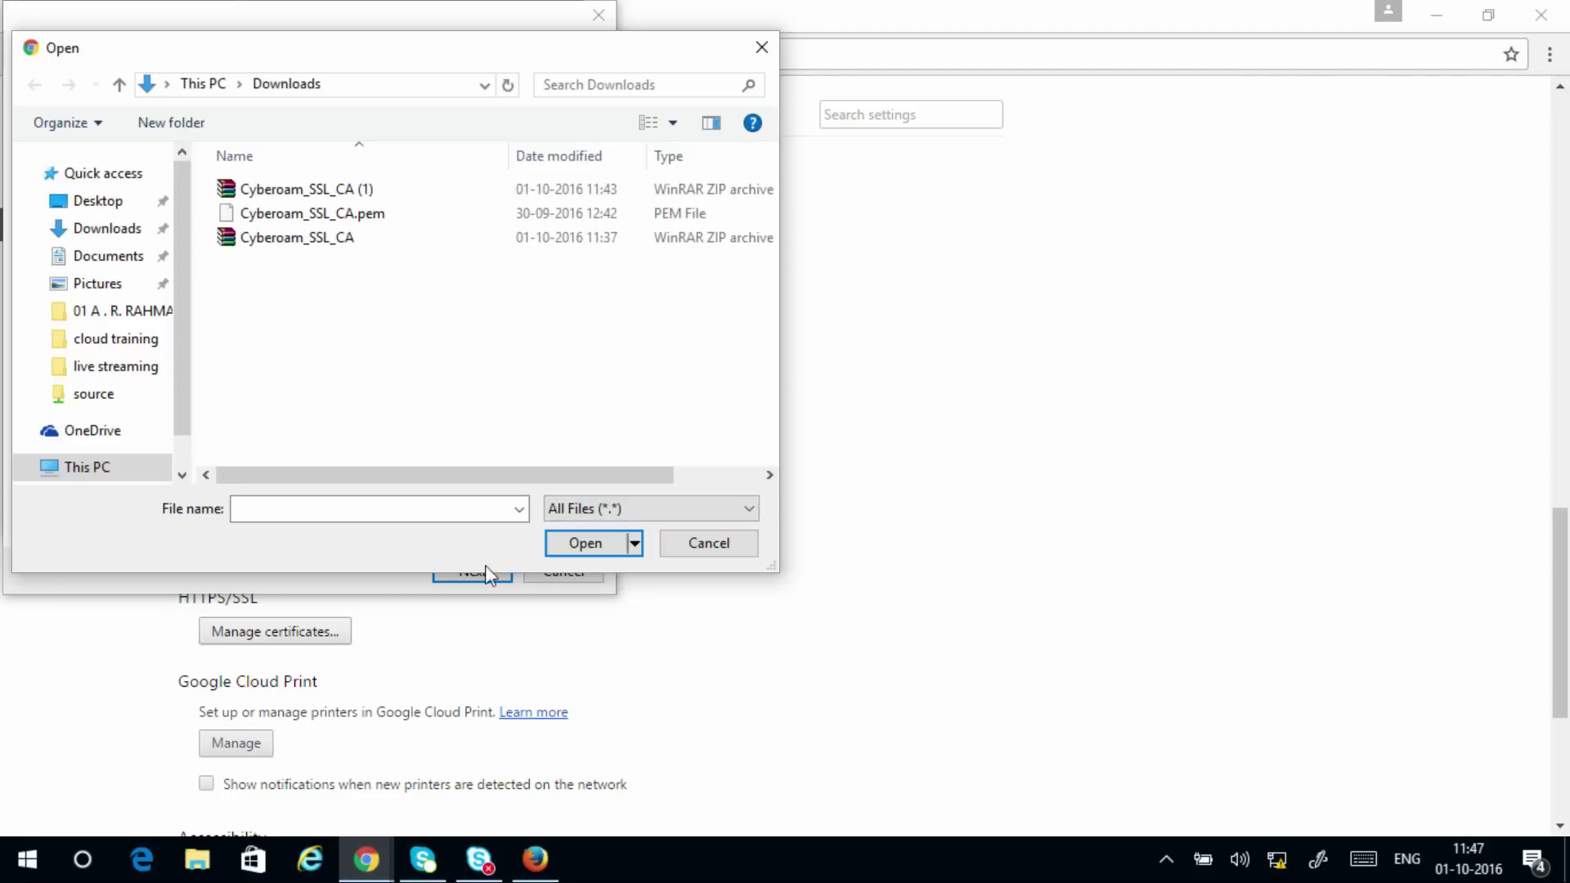
left_click(277, 218)
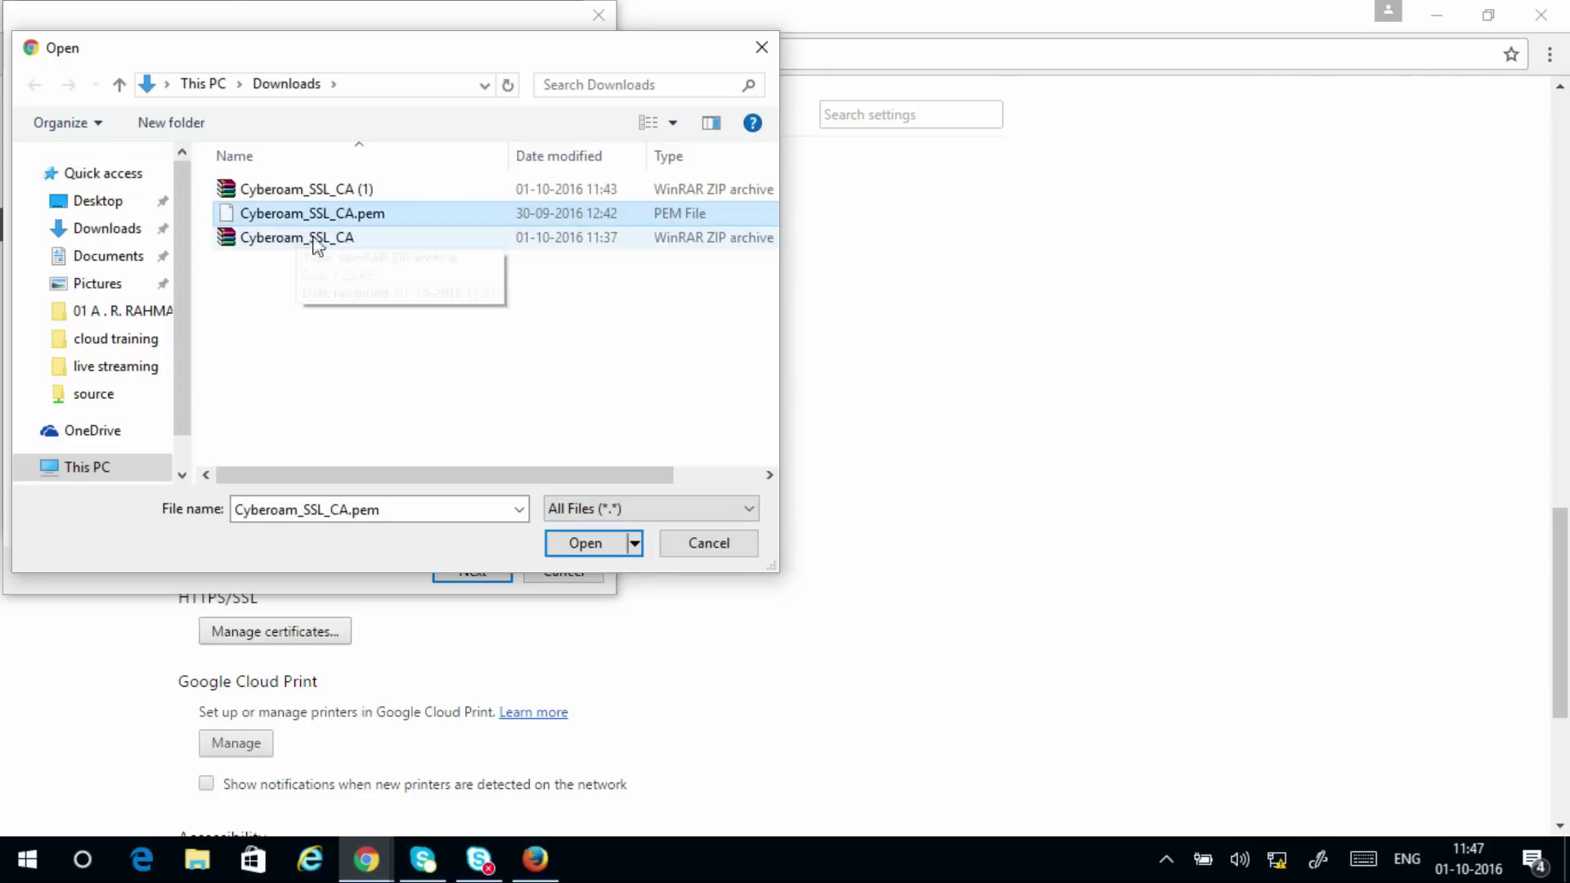
left_click(603, 550)
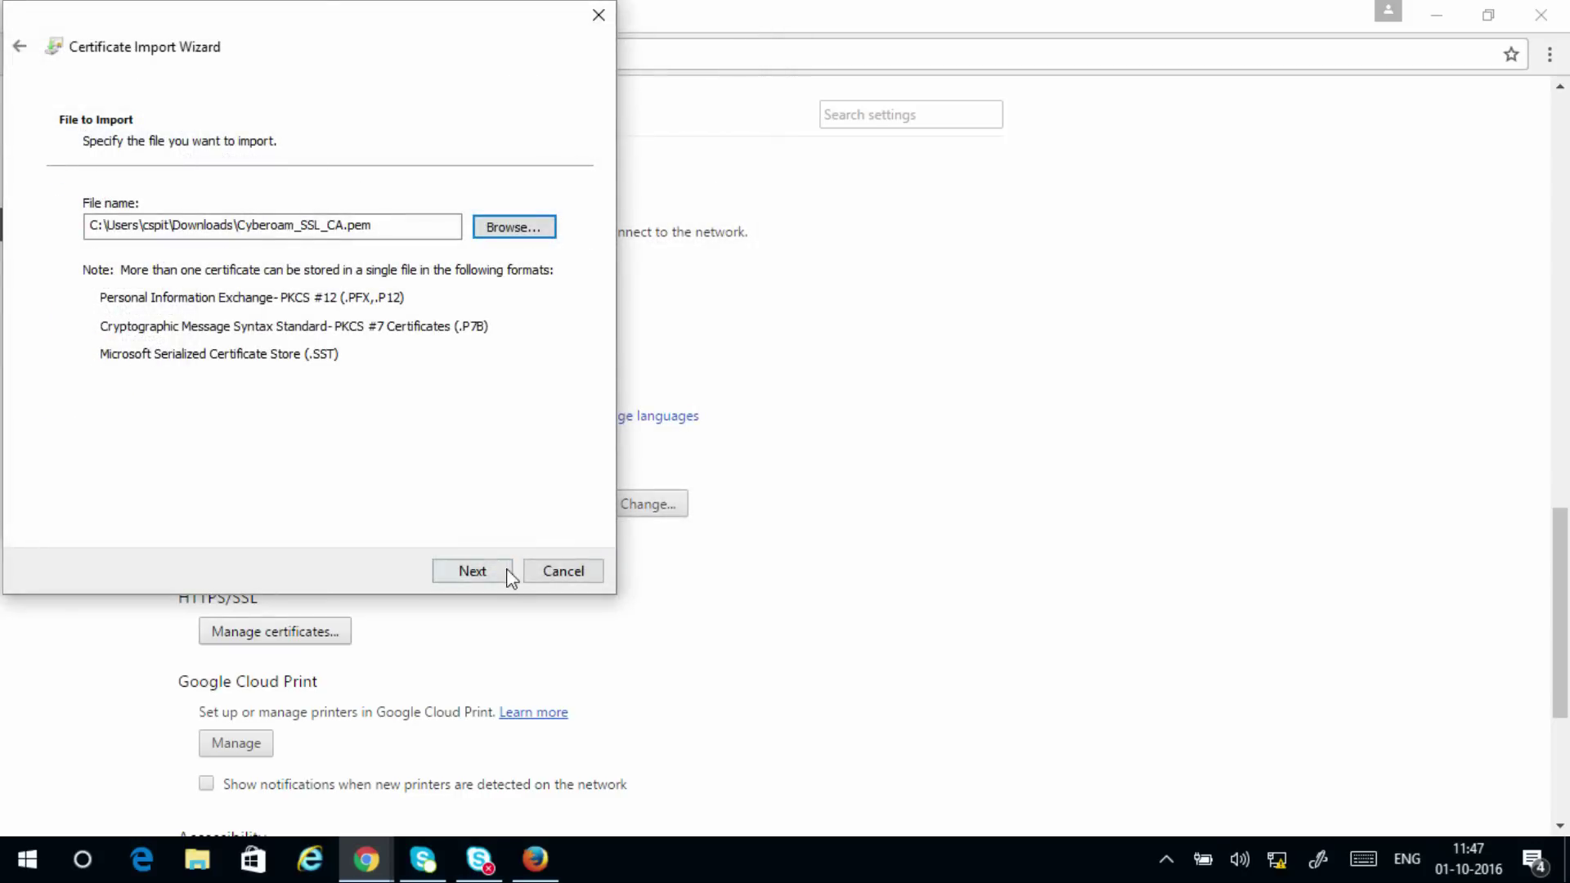
Complete the import into the Trusted Root Certification Authorities store, and close the certificate manager and Chrome
left_click(483, 568)
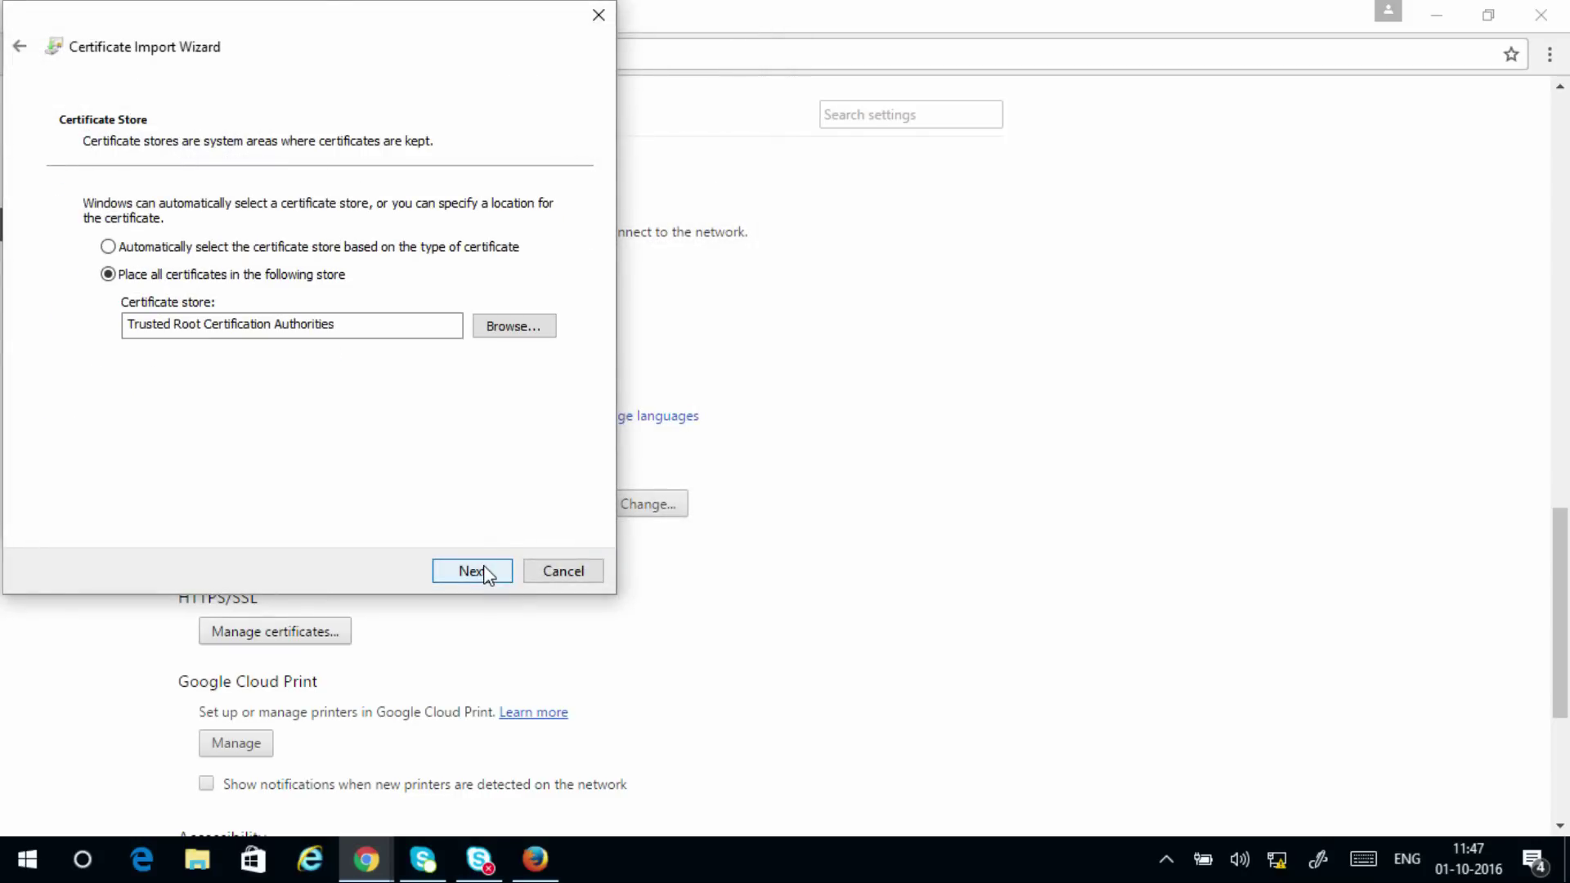
left_click(483, 572)
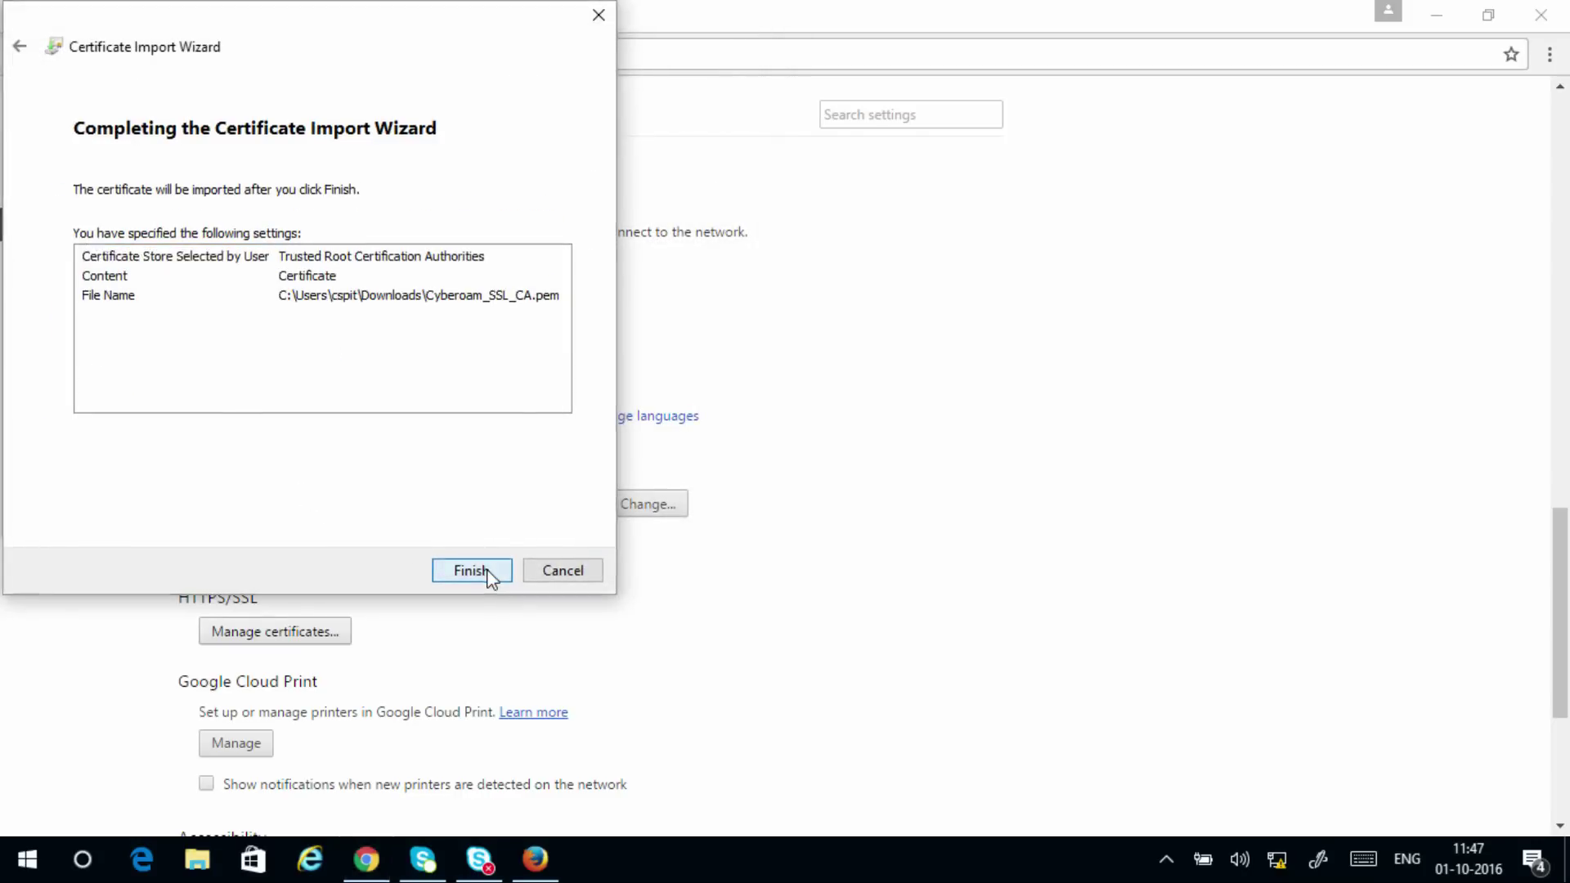
left_click(488, 573)
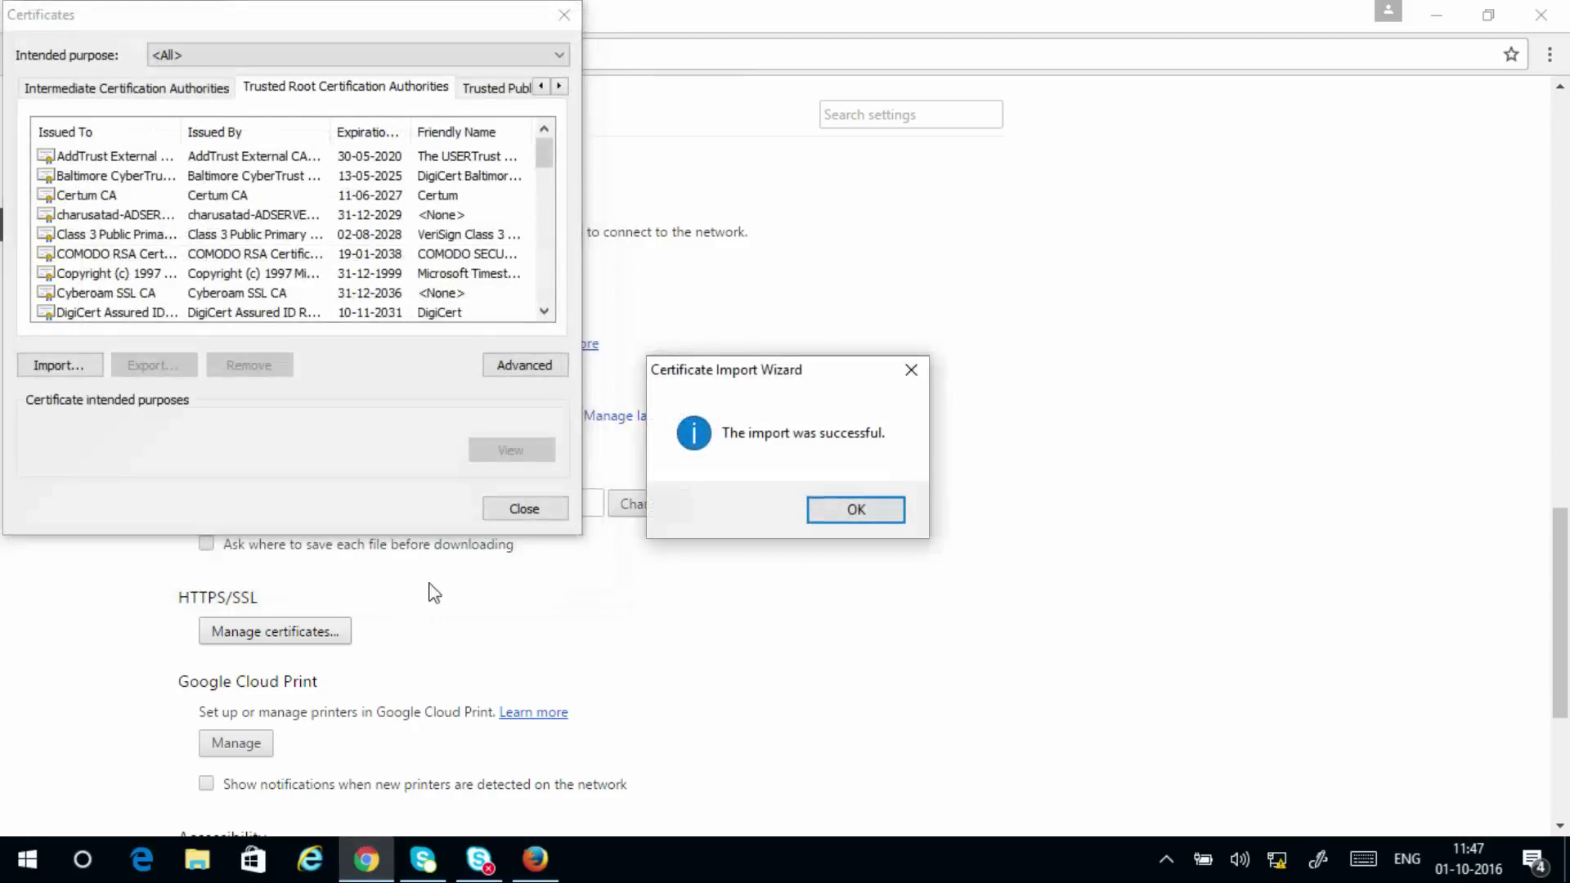
left_click(868, 514)
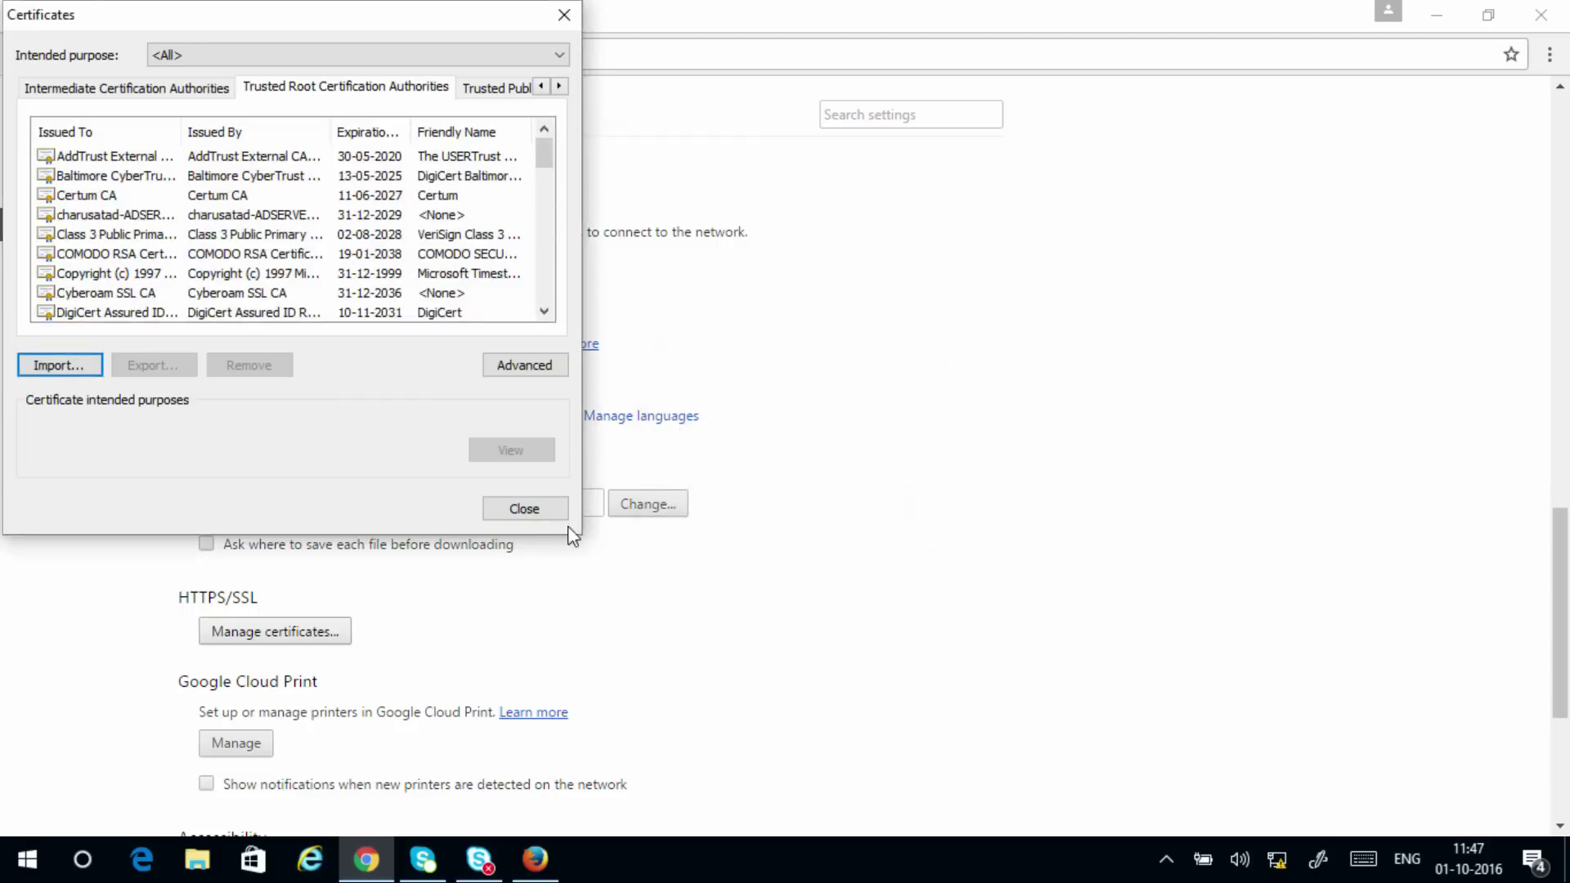
left_click(524, 508)
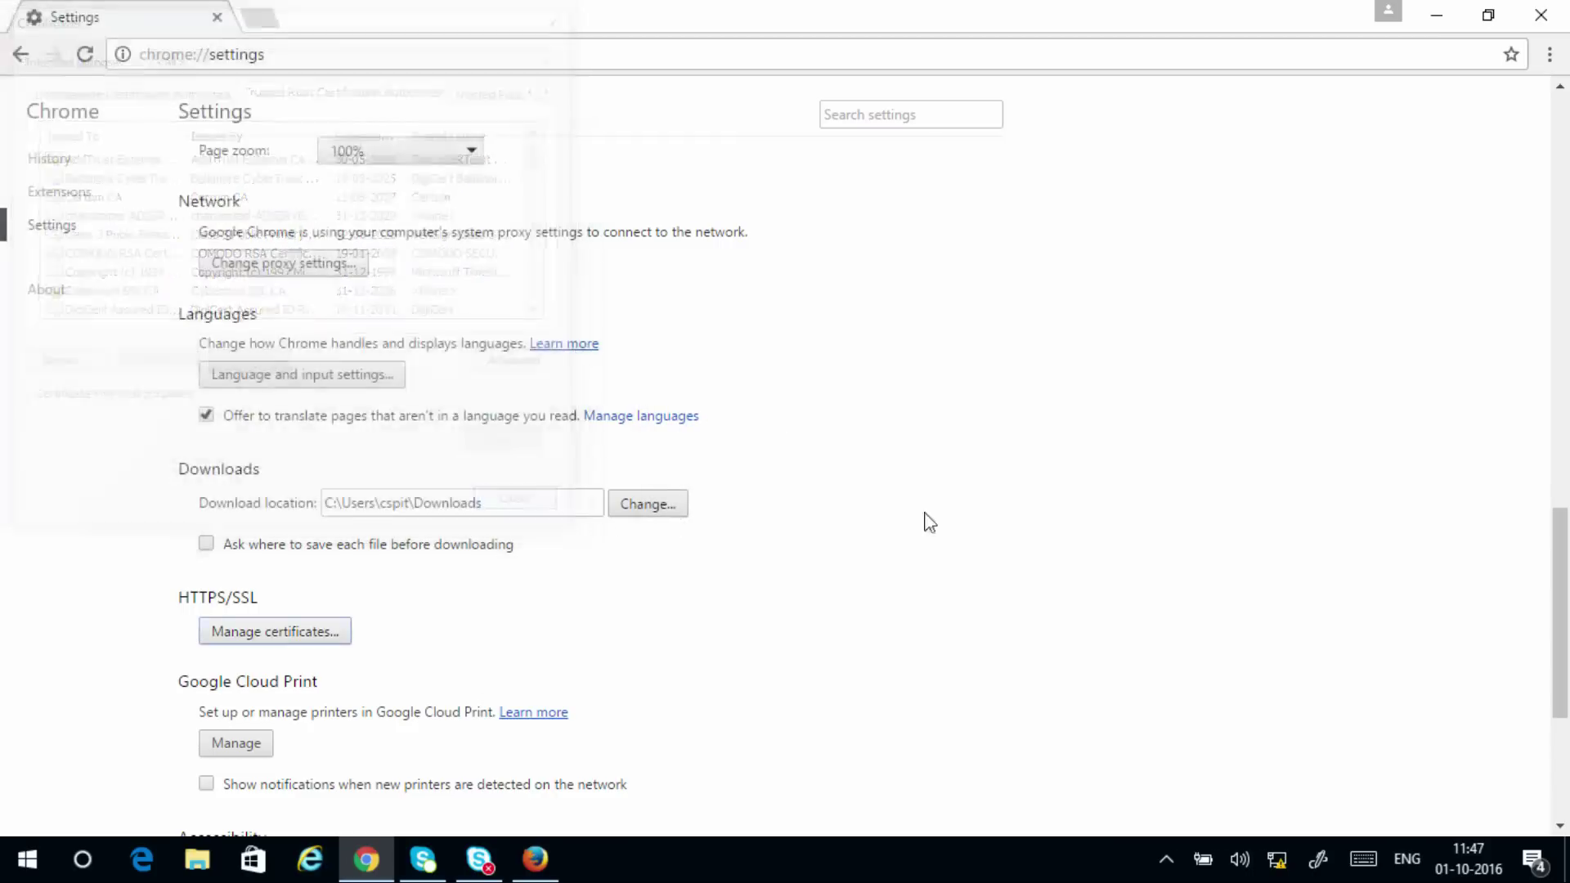
left_click(1540, 15)
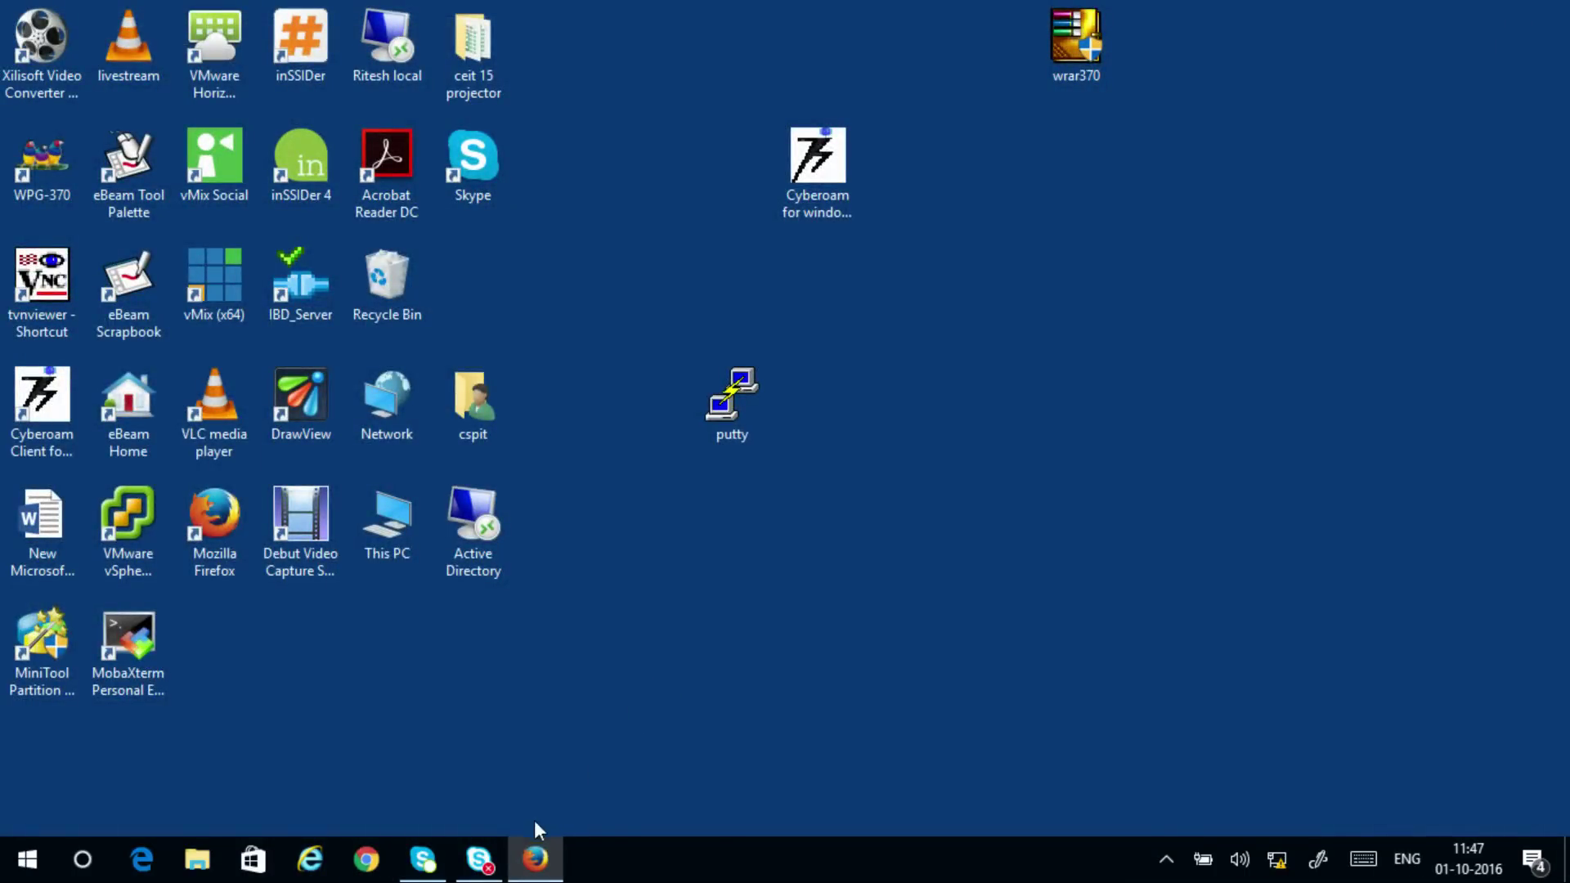
Switch to Mozilla Firefox and open its Options page in the new tab
left_click(535, 856)
left_click(312, 20)
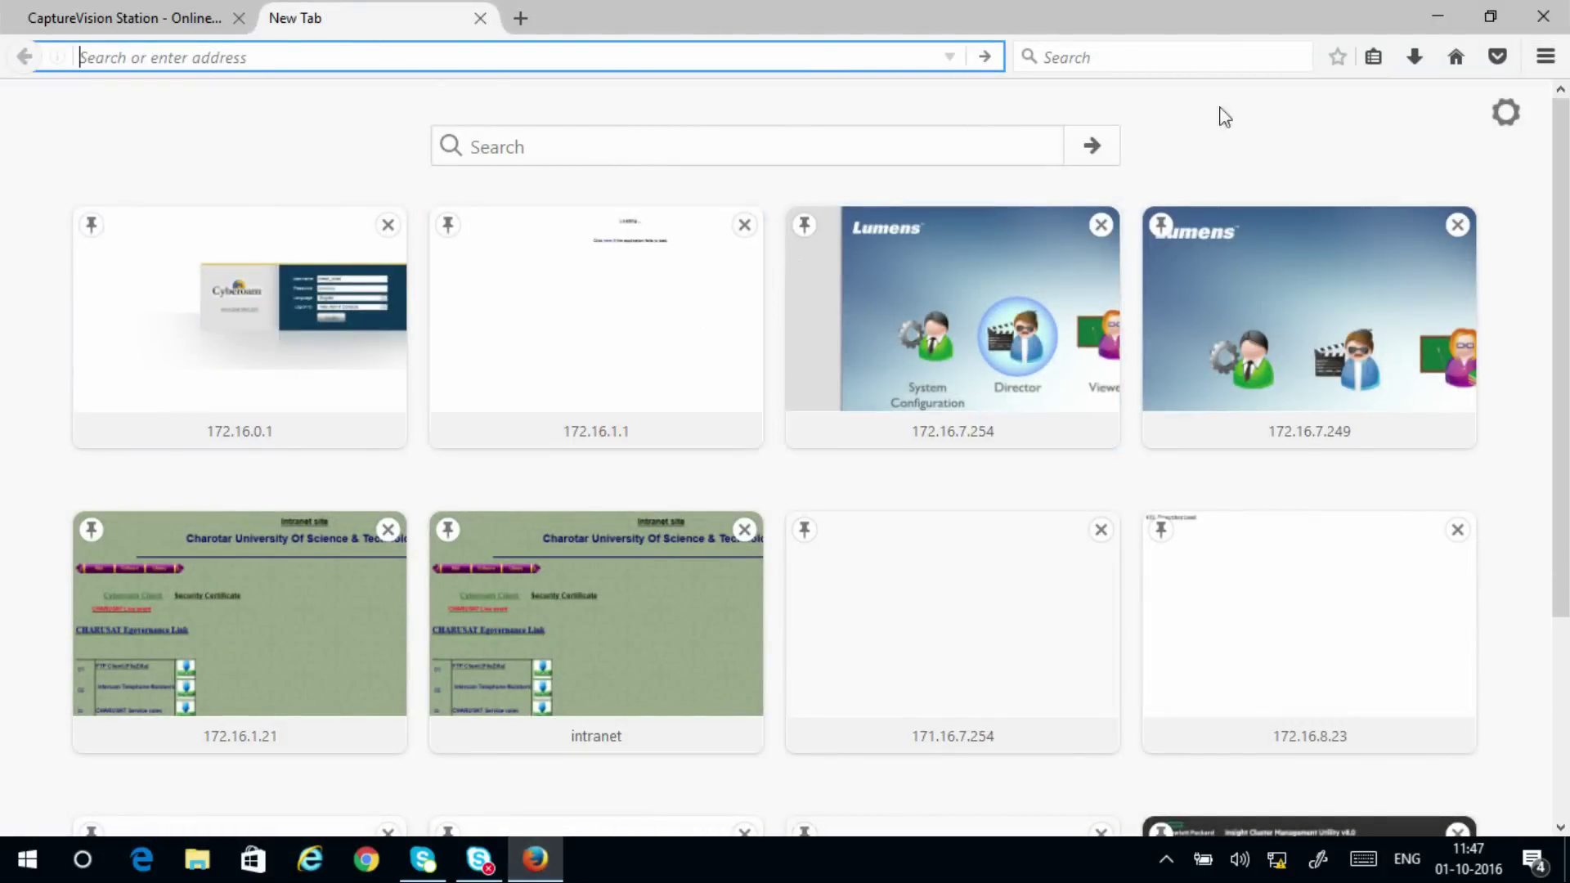
left_click(1546, 59)
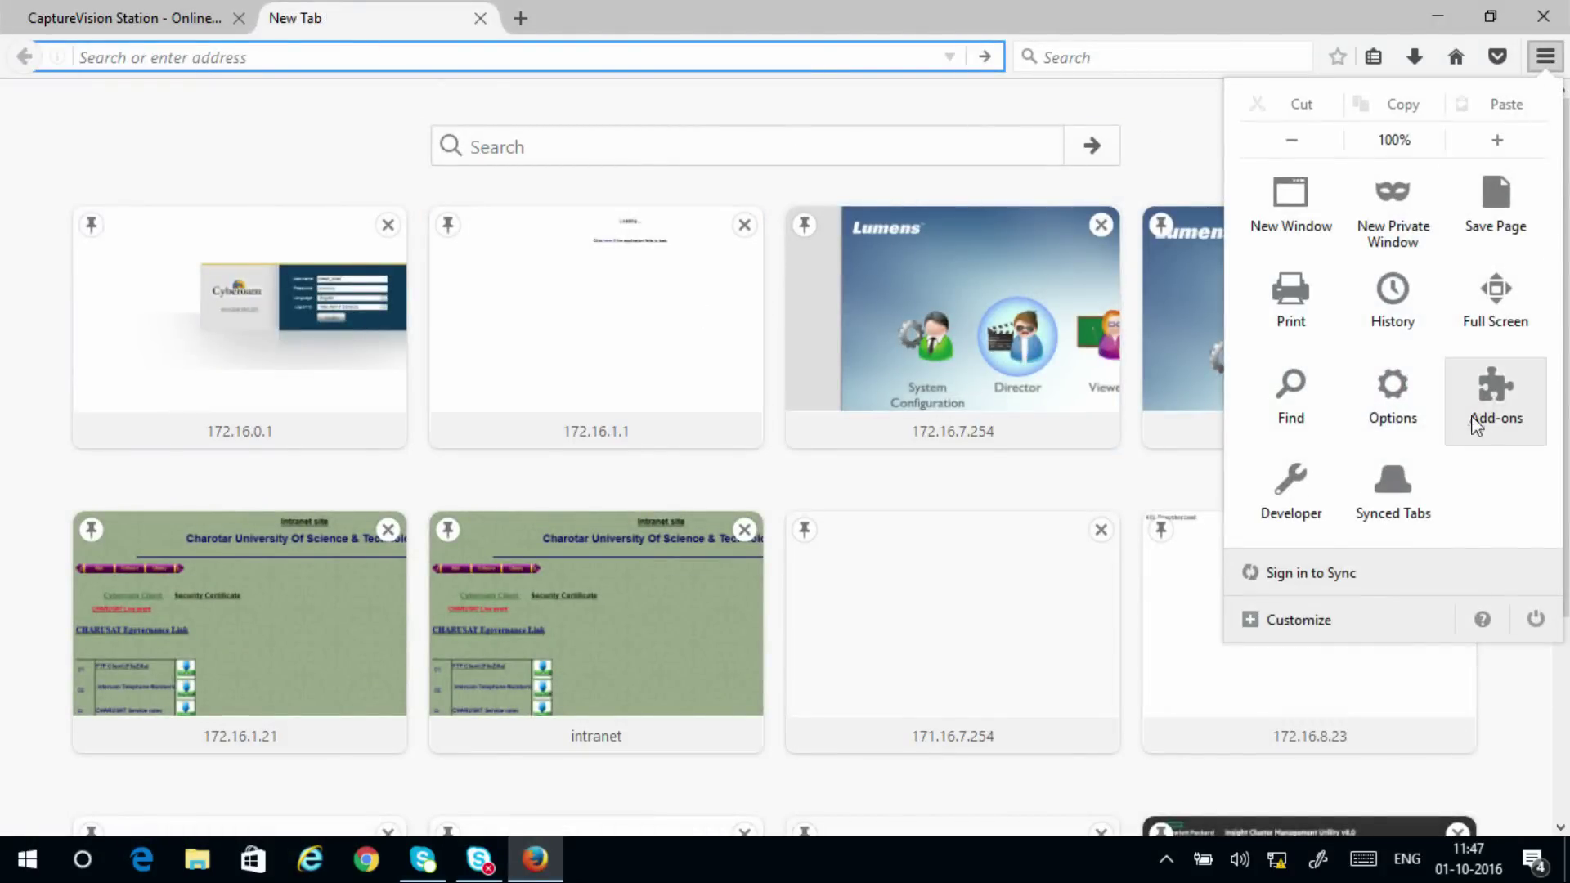
key("ctrl+shift+d")
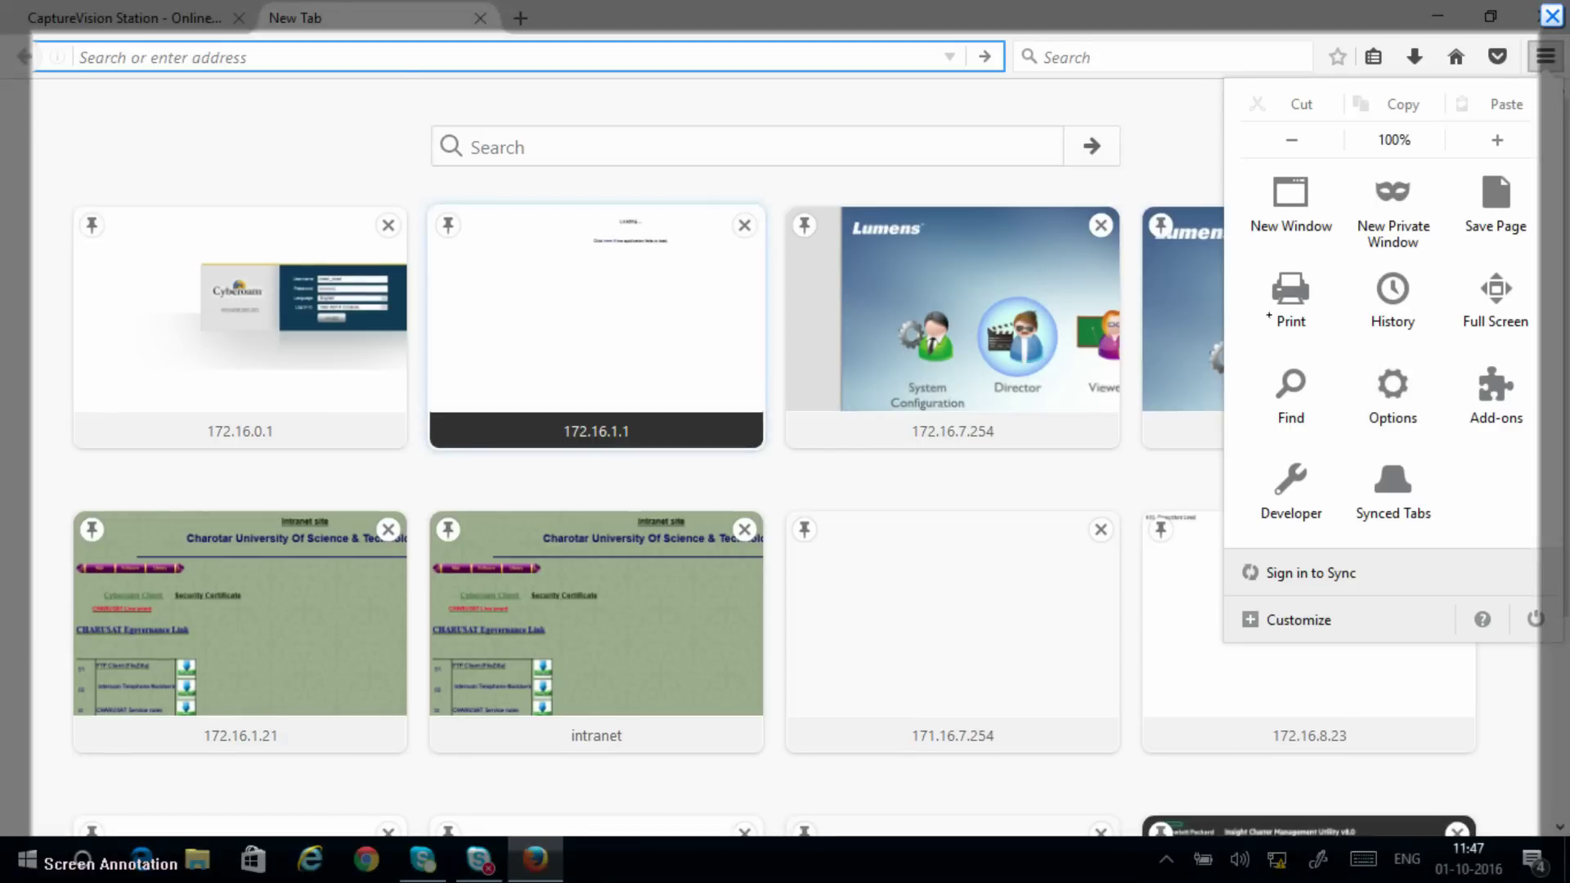
mouse_move(1343, 426)
left_mouse_down()
mouse_move(1351, 343)
mouse_move(1394, 456)
mouse_move(1315, 434)
left_mouse_up()
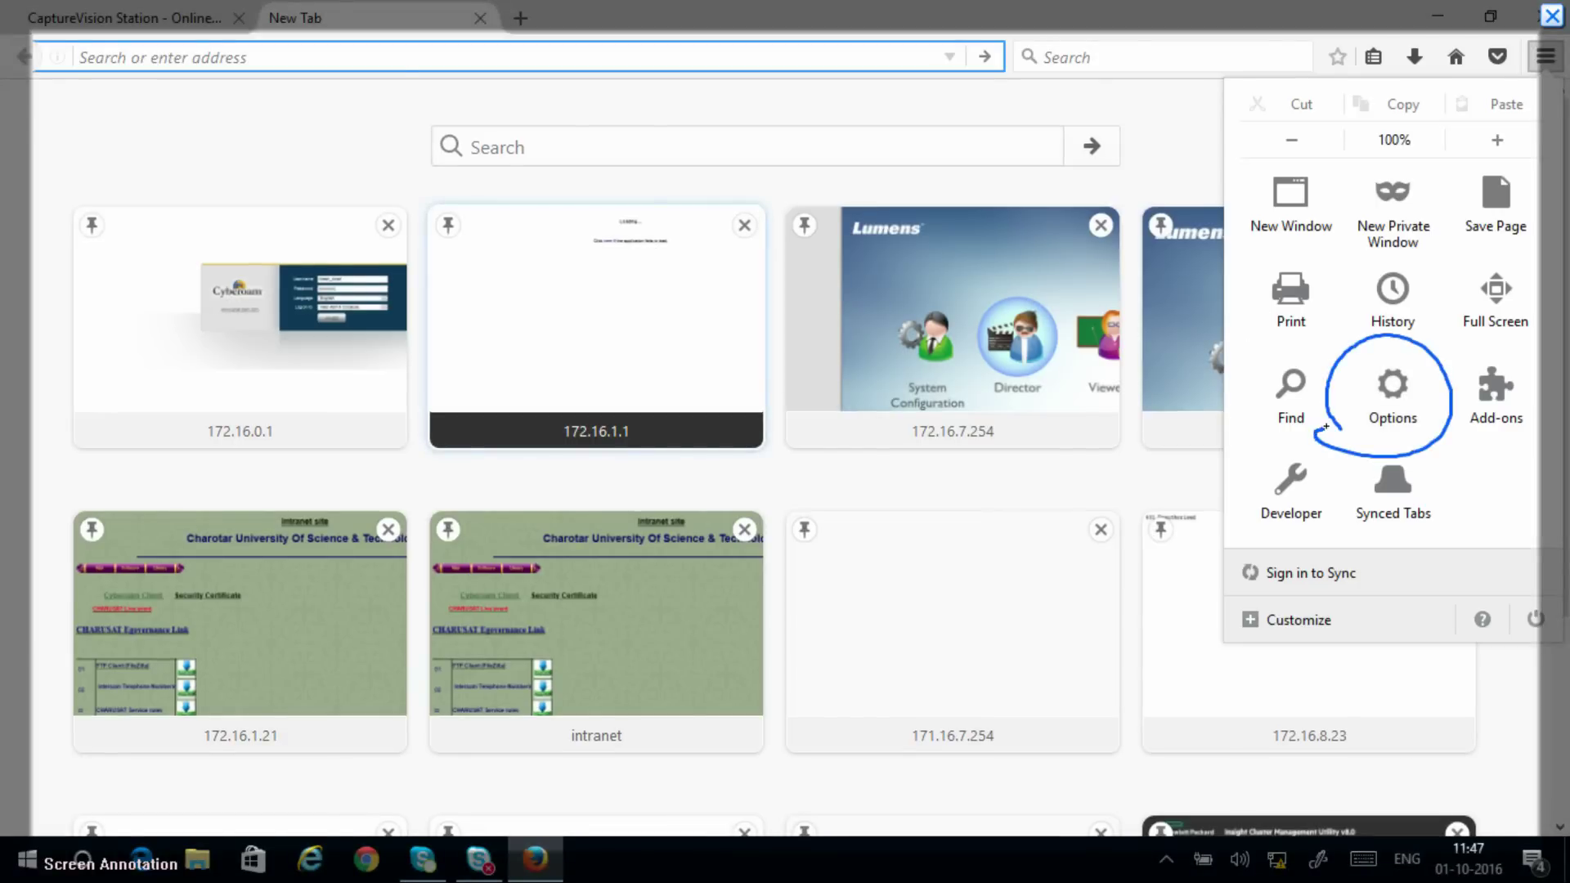
key("ctrl+shift+d")
left_click(1544, 57)
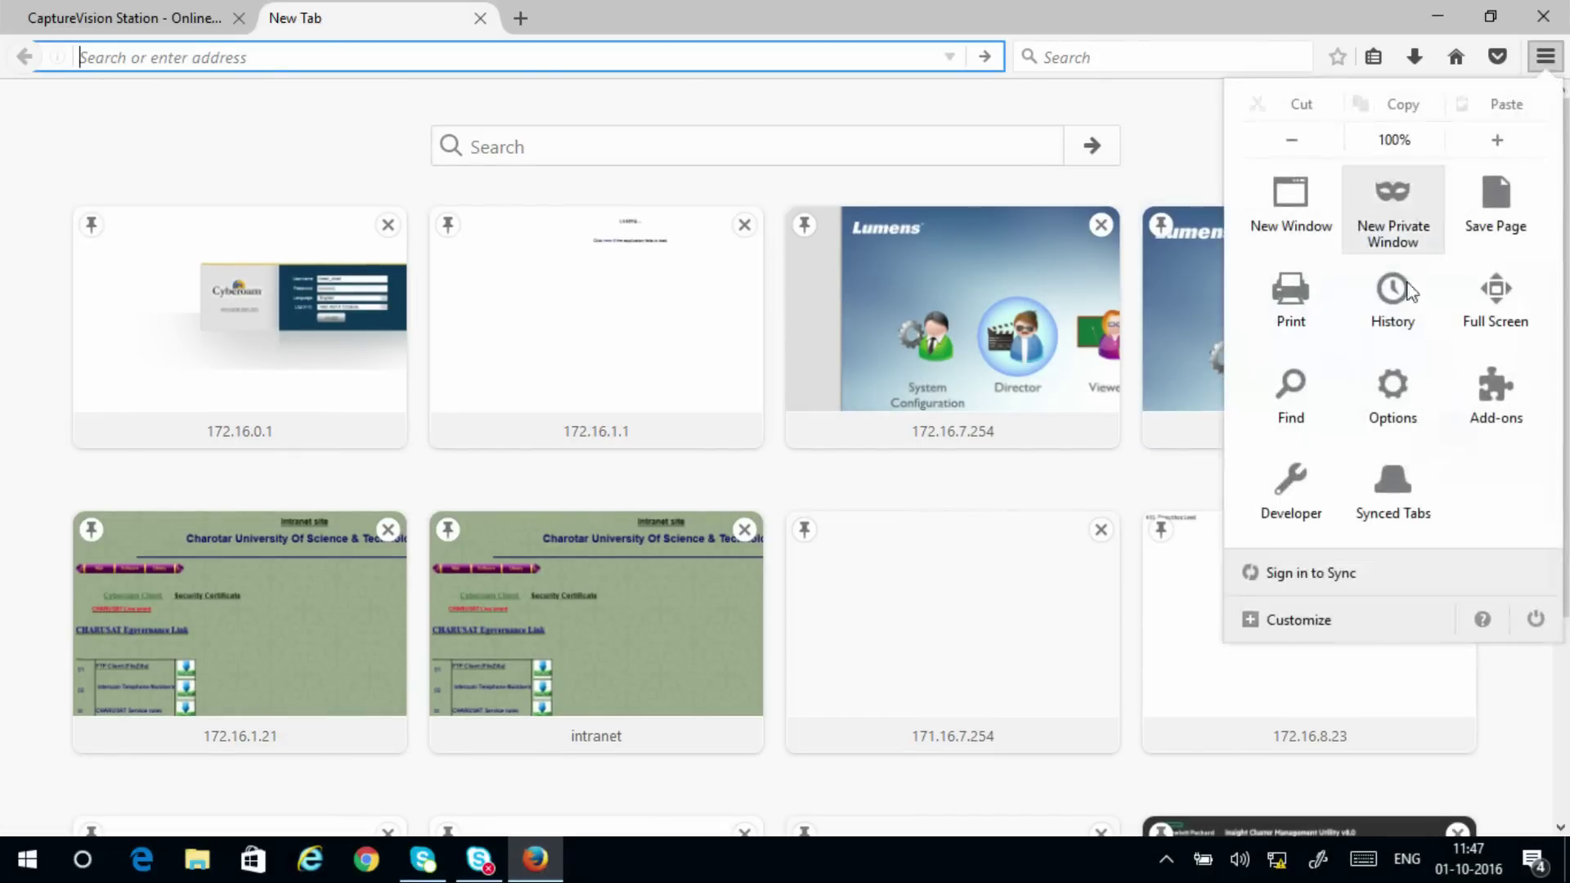
left_click(1381, 384)
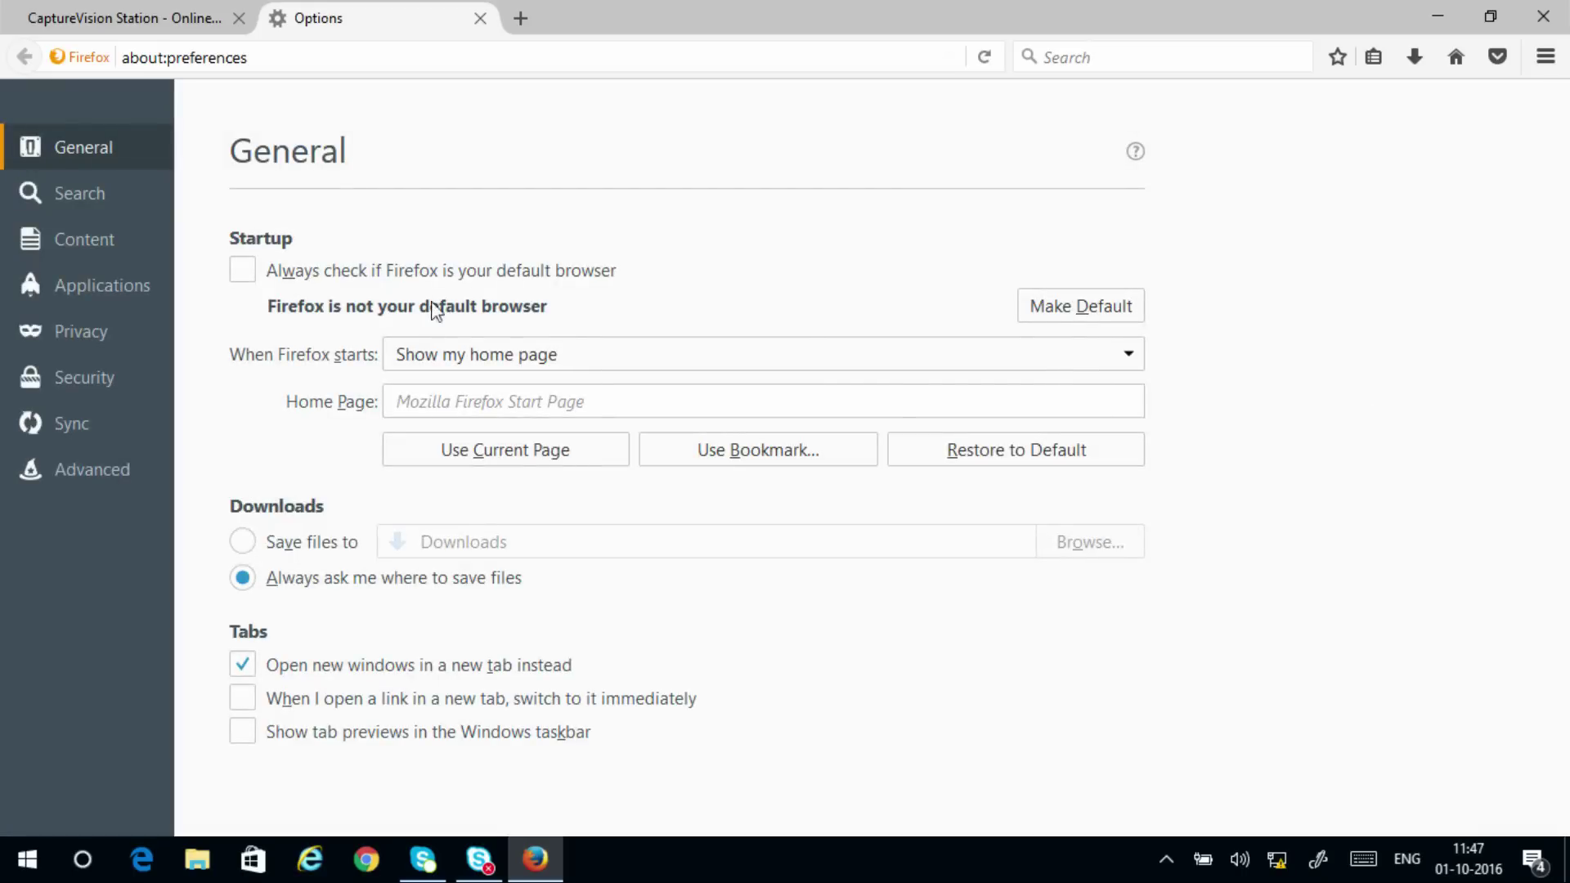
Show the Certificates settings in the Advanced section of the Firefox options
key("ctrl+shift+d")
mouse_move(88, 506)
left_mouse_down()
mouse_move(12, 462)
mouse_move(95, 499)
left_mouse_up()
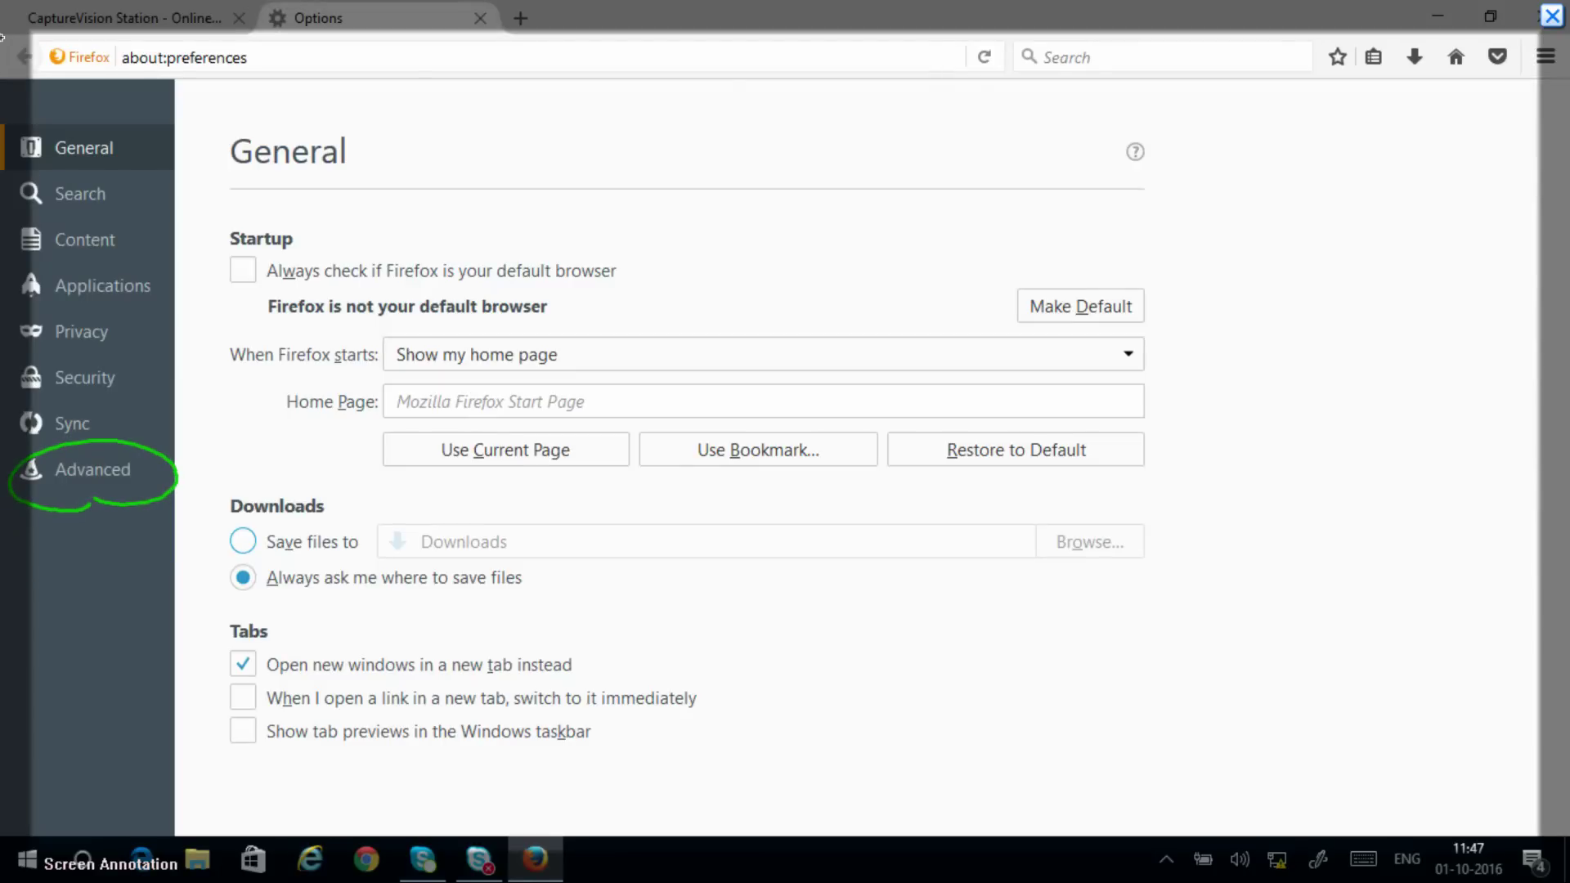
key("ctrl+shift+d")
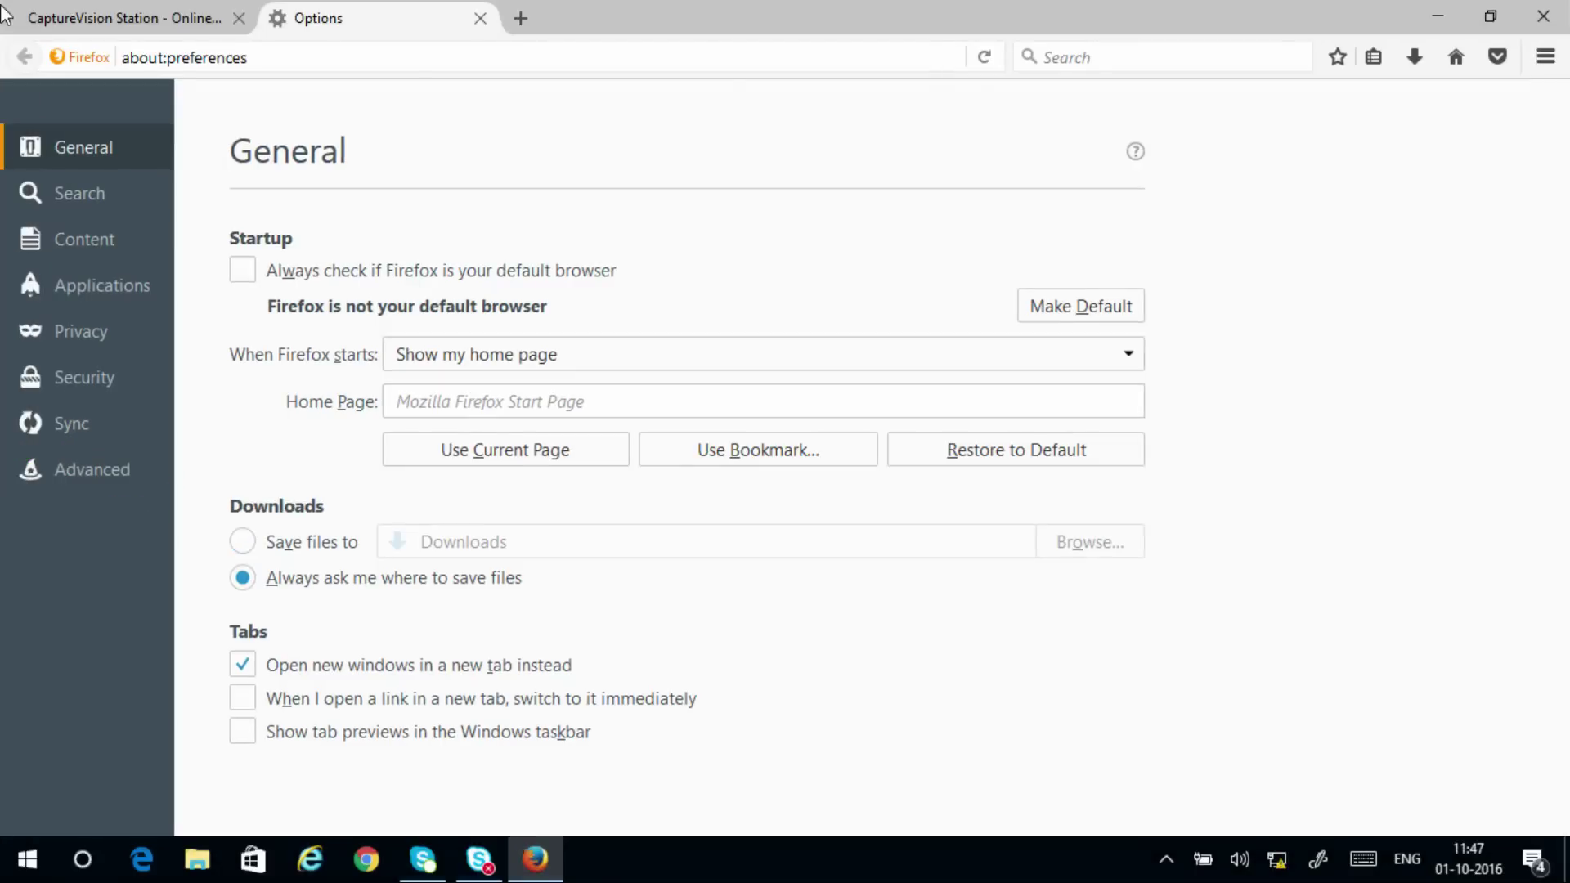
left_click(105, 470)
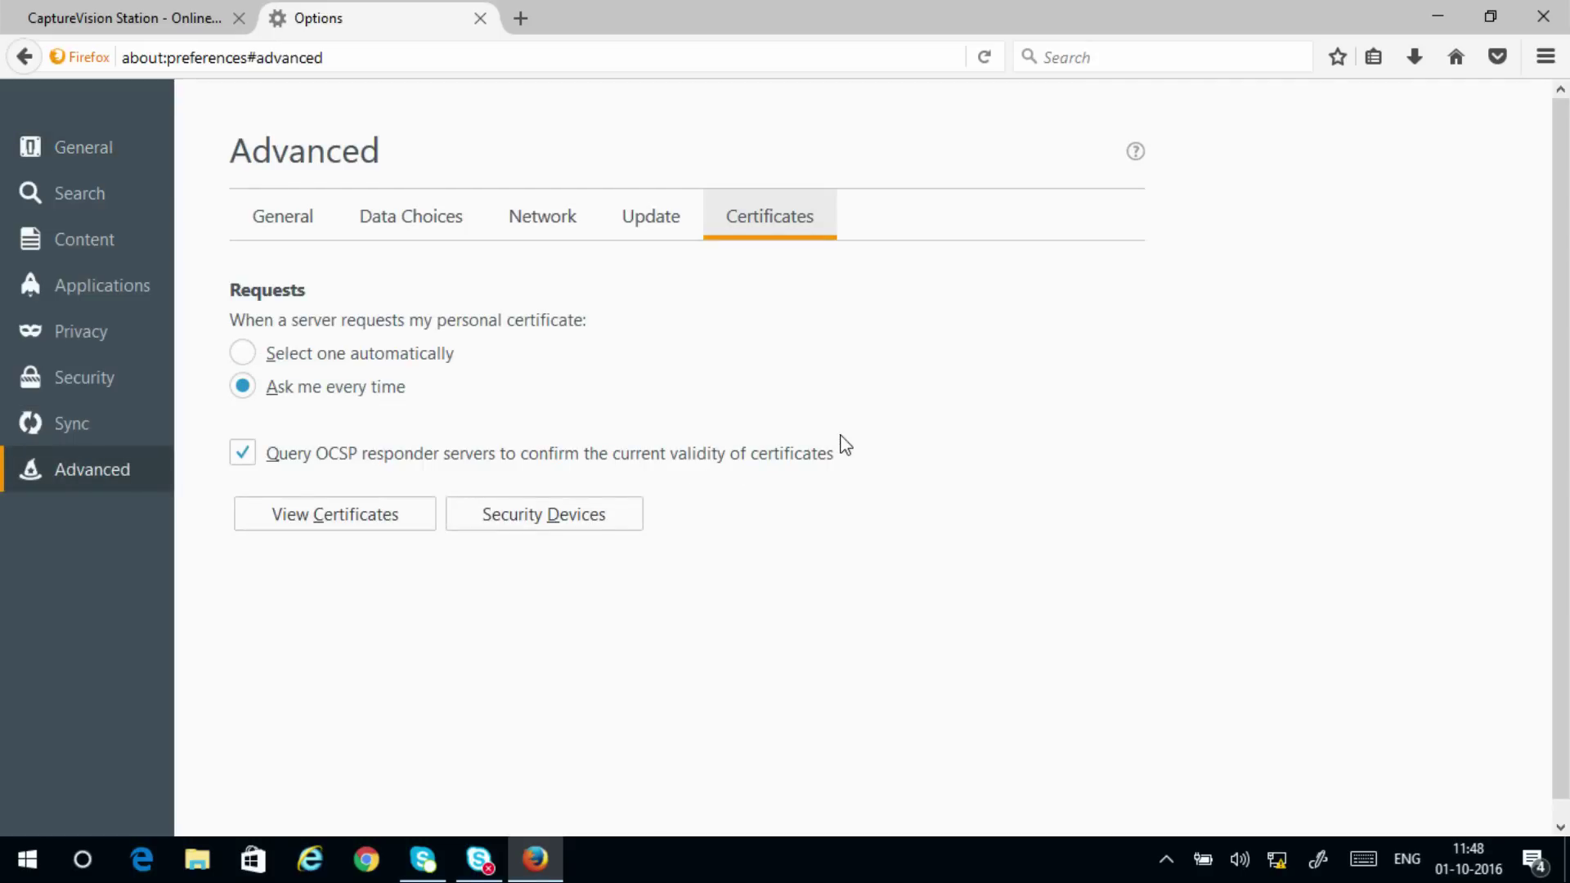
key("ctrl+shift+d")
mouse_move(738, 273)
left_mouse_down()
mouse_move(764, 170)
mouse_move(808, 265)
mouse_move(713, 226)
left_mouse_up()
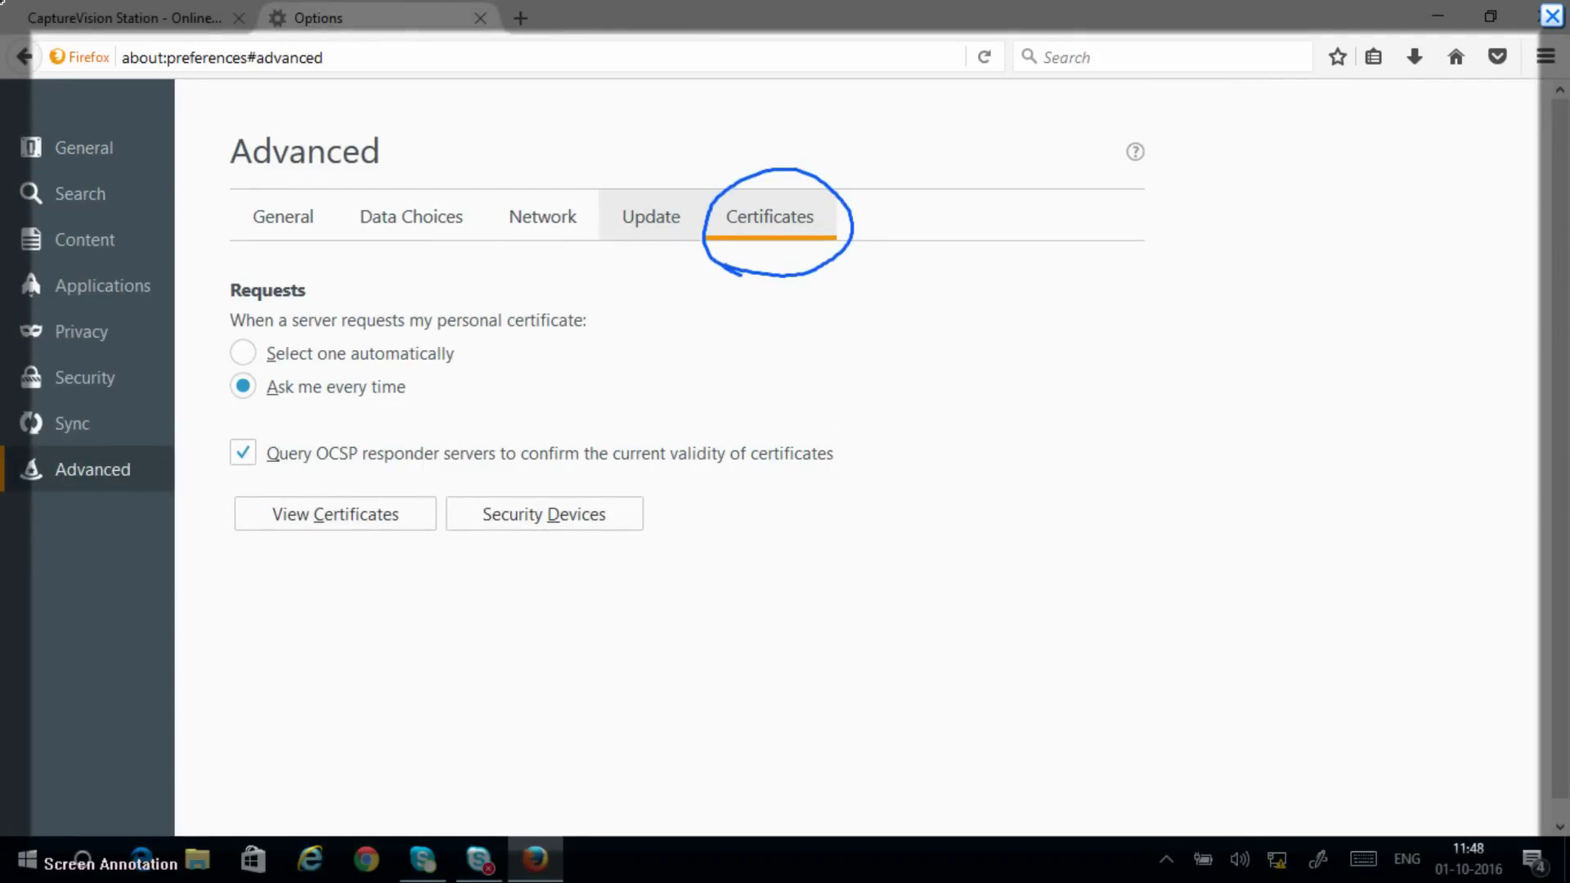
key("Escape")
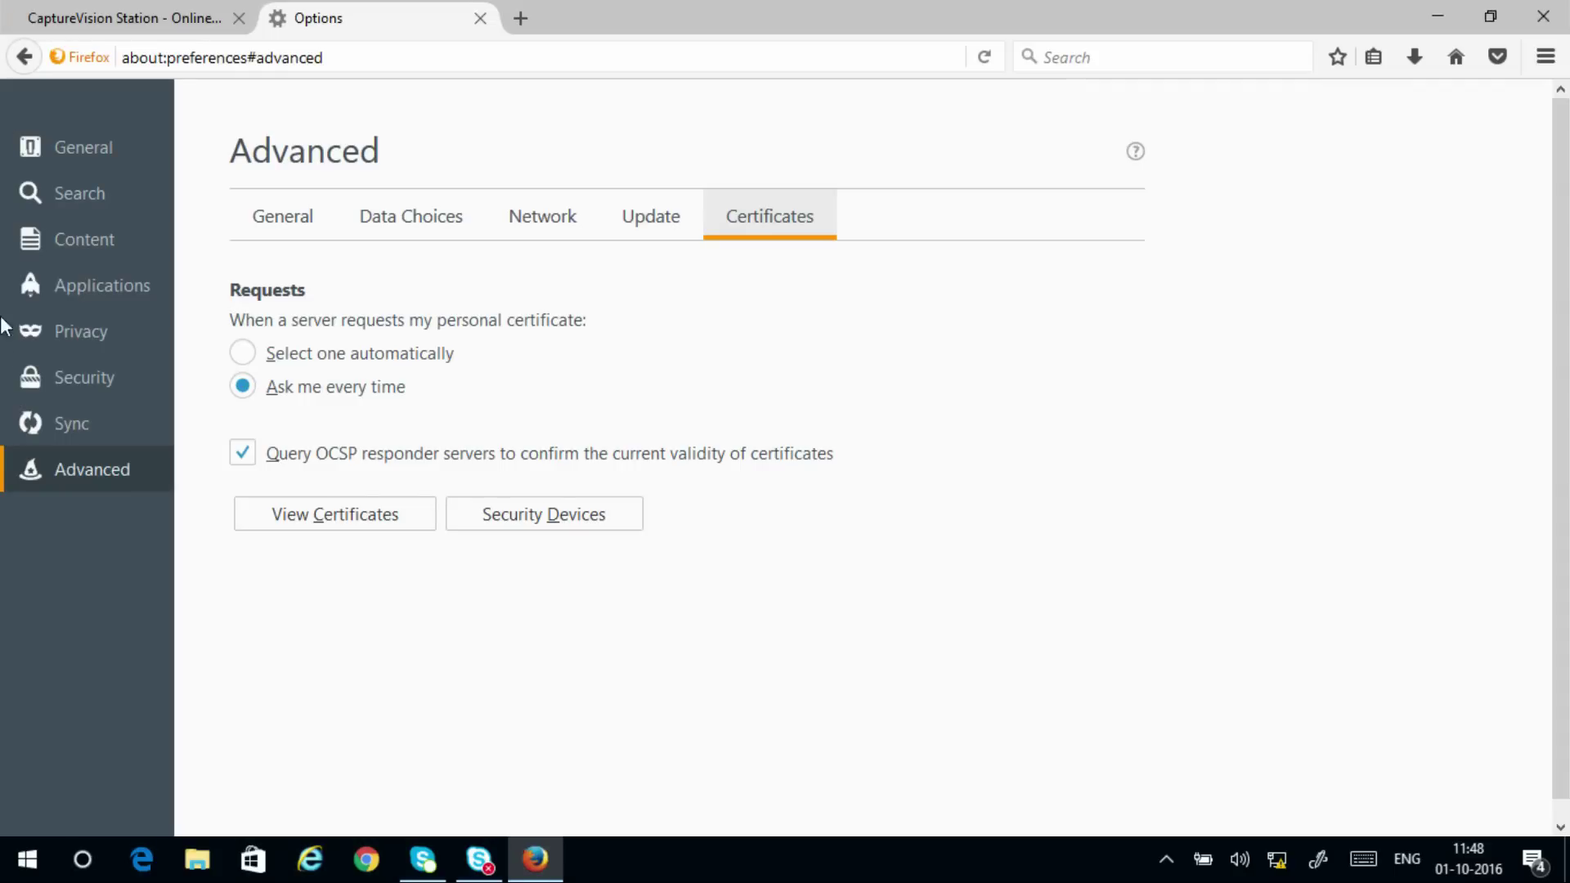
Open the Certificate Manager's Authorities list and choose Cyberoam_SSL_CA.pem from Downloads for import
left_click(341, 522)
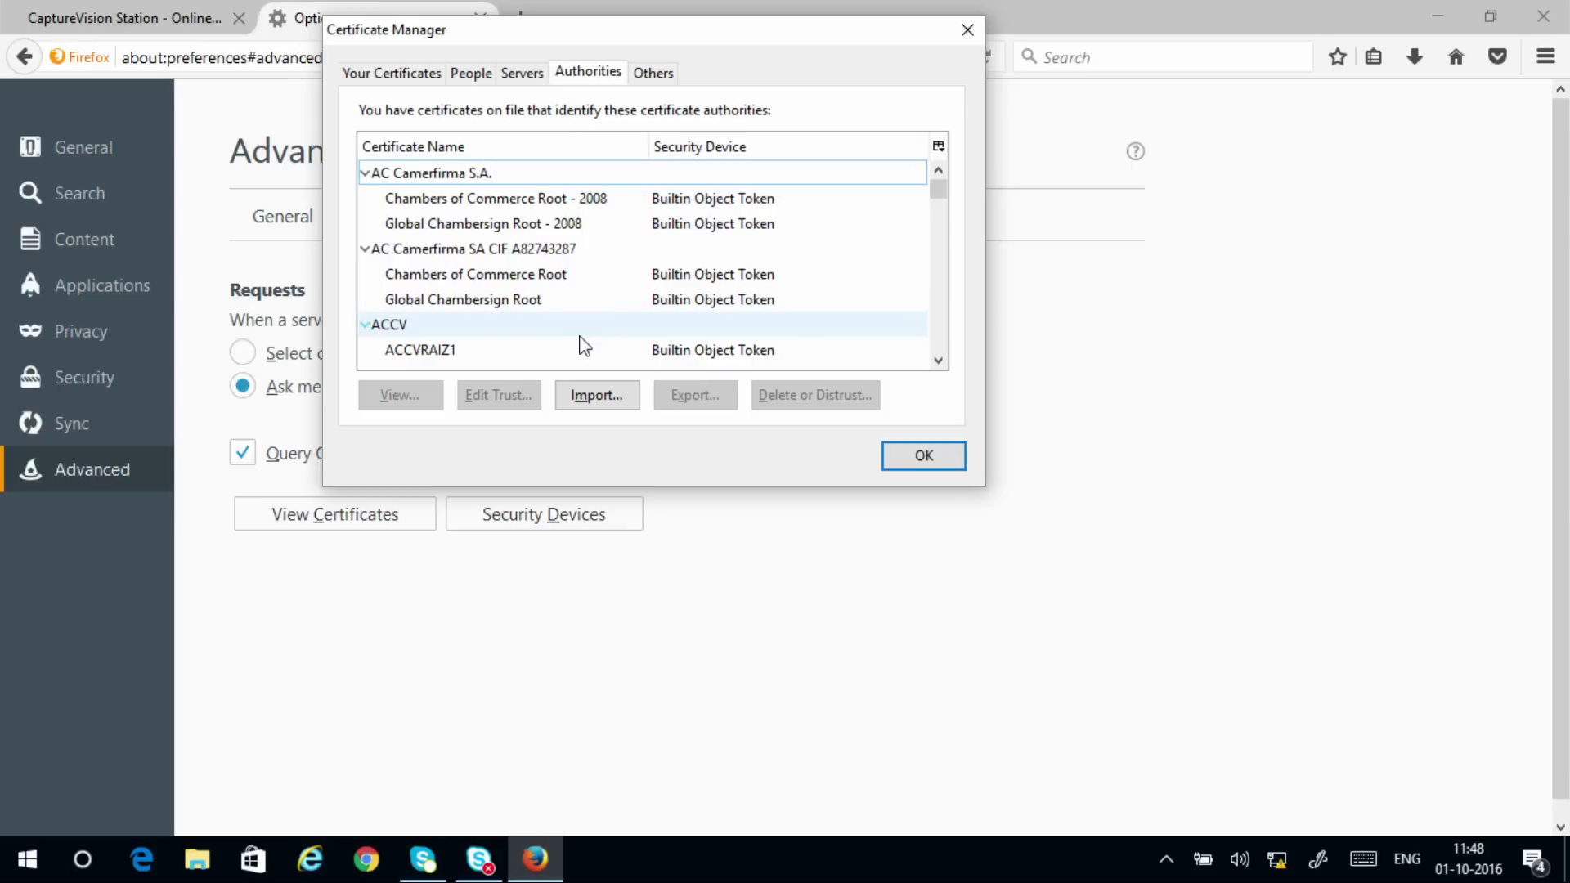
left_click(601, 76)
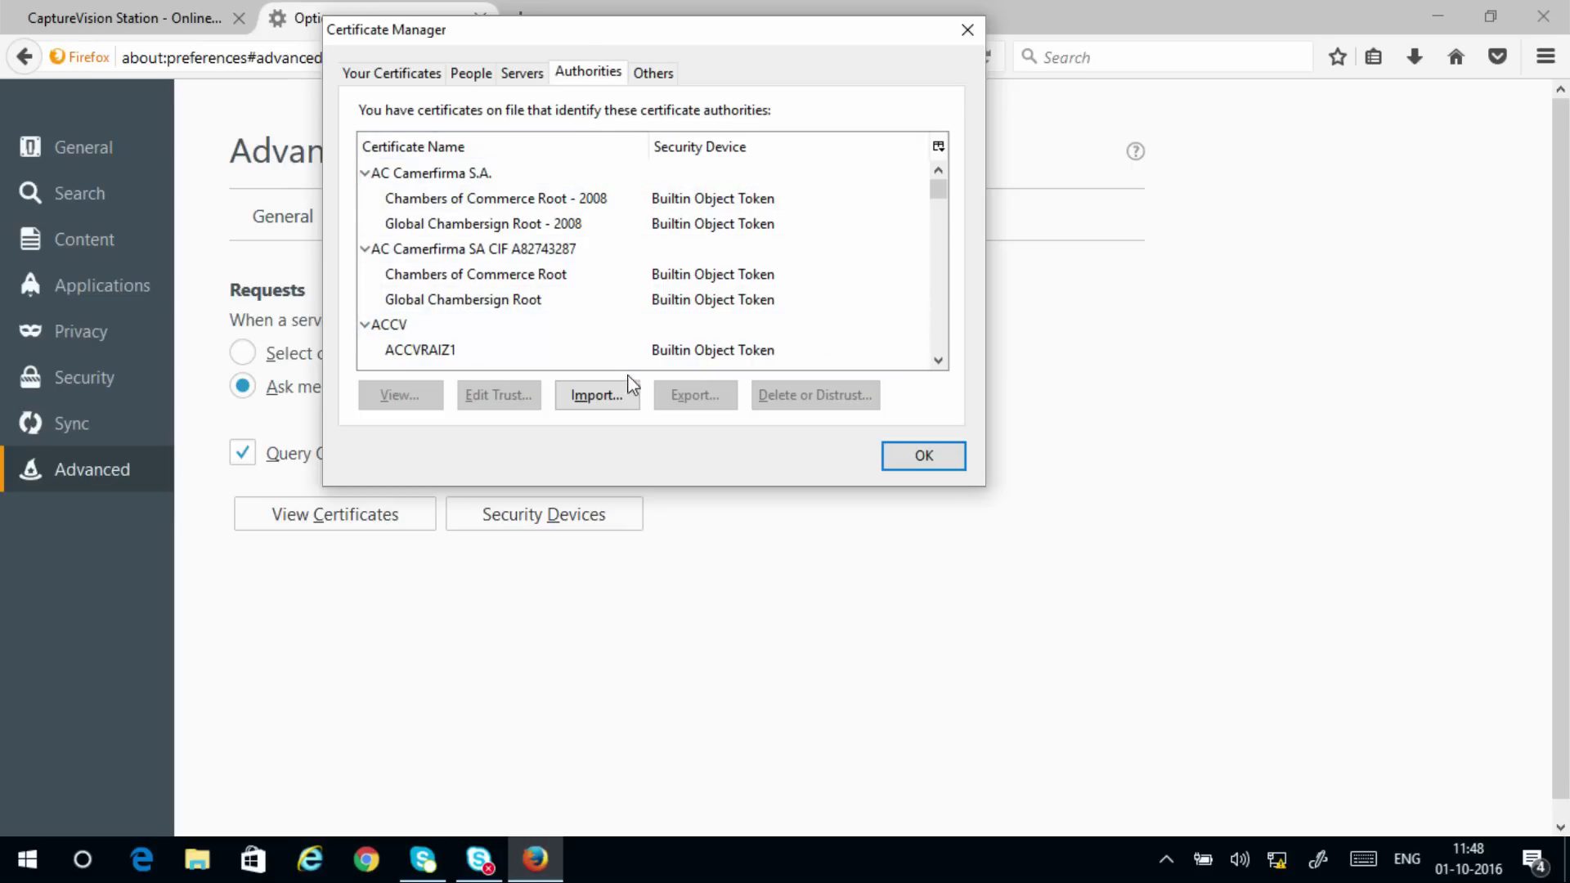
left_click(614, 396)
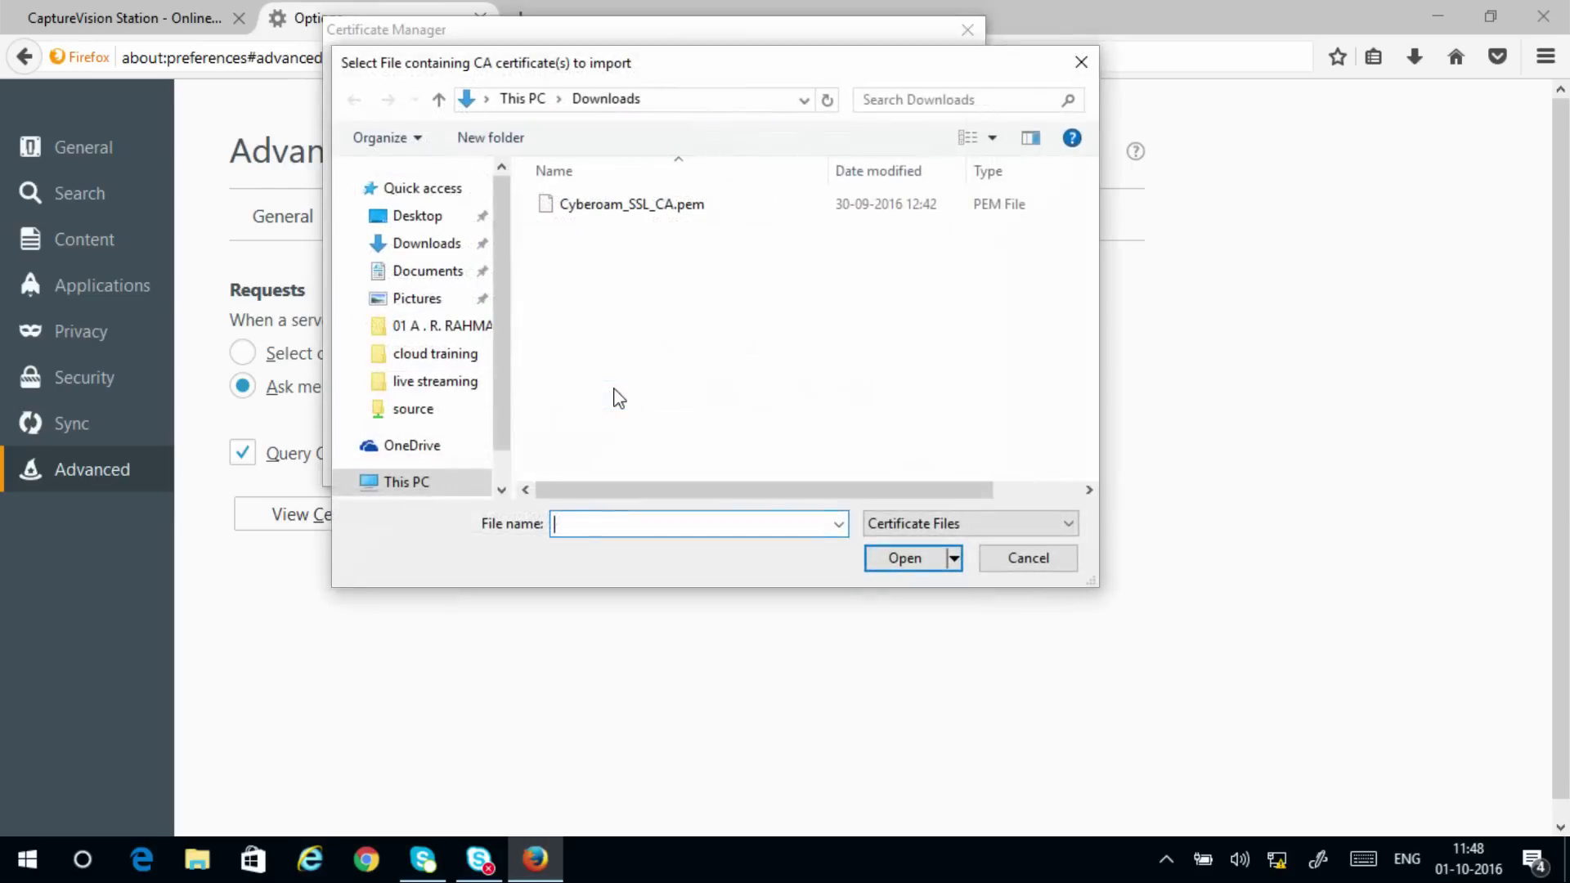
left_click(580, 206)
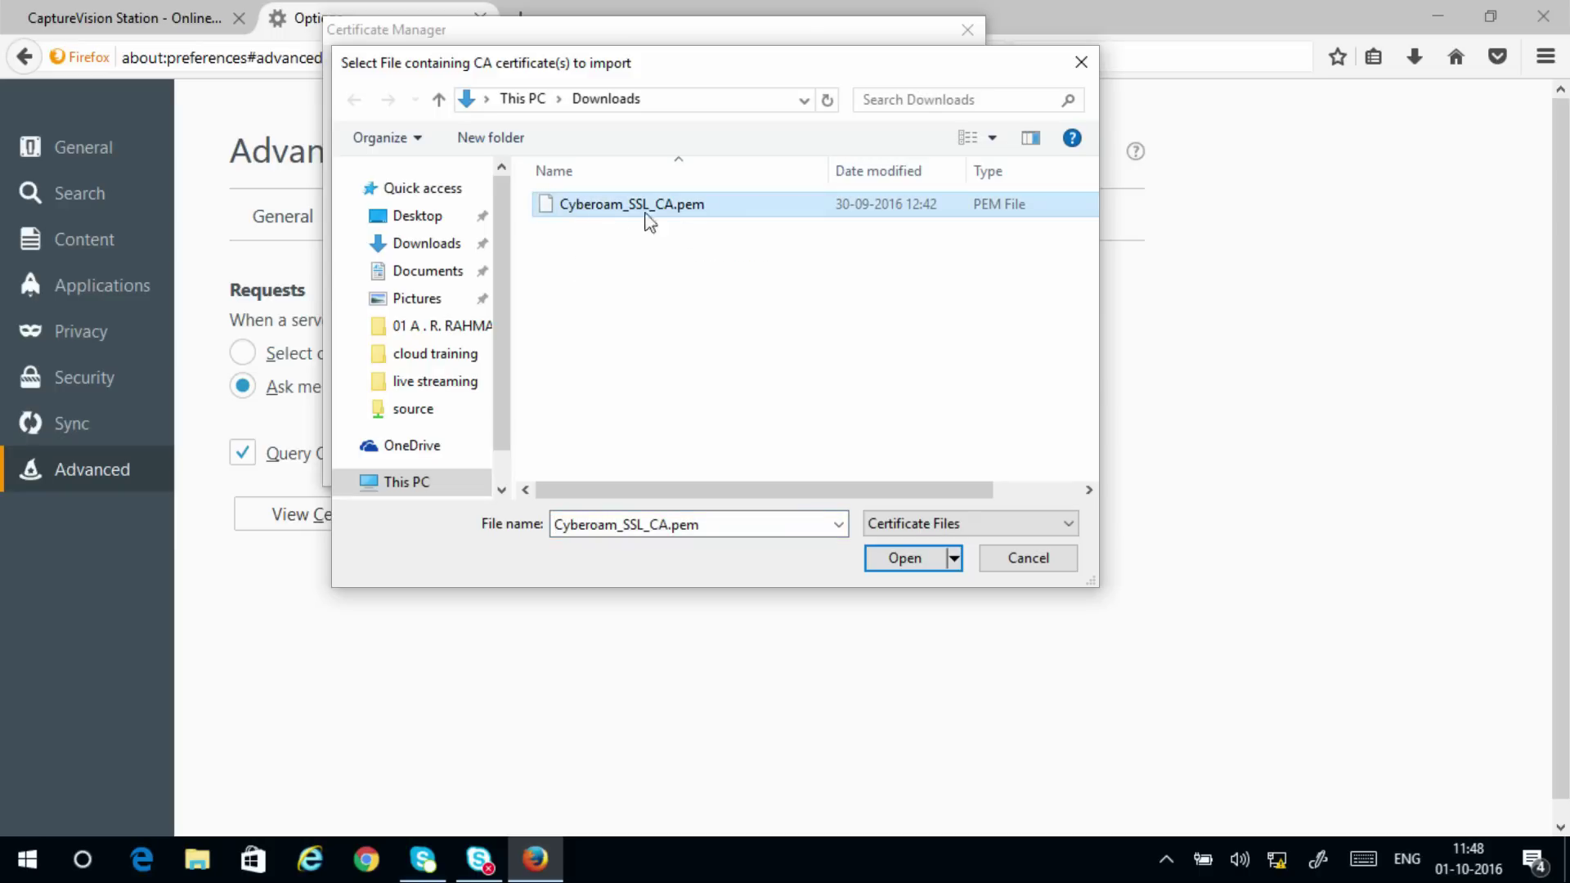
left_click(916, 567)
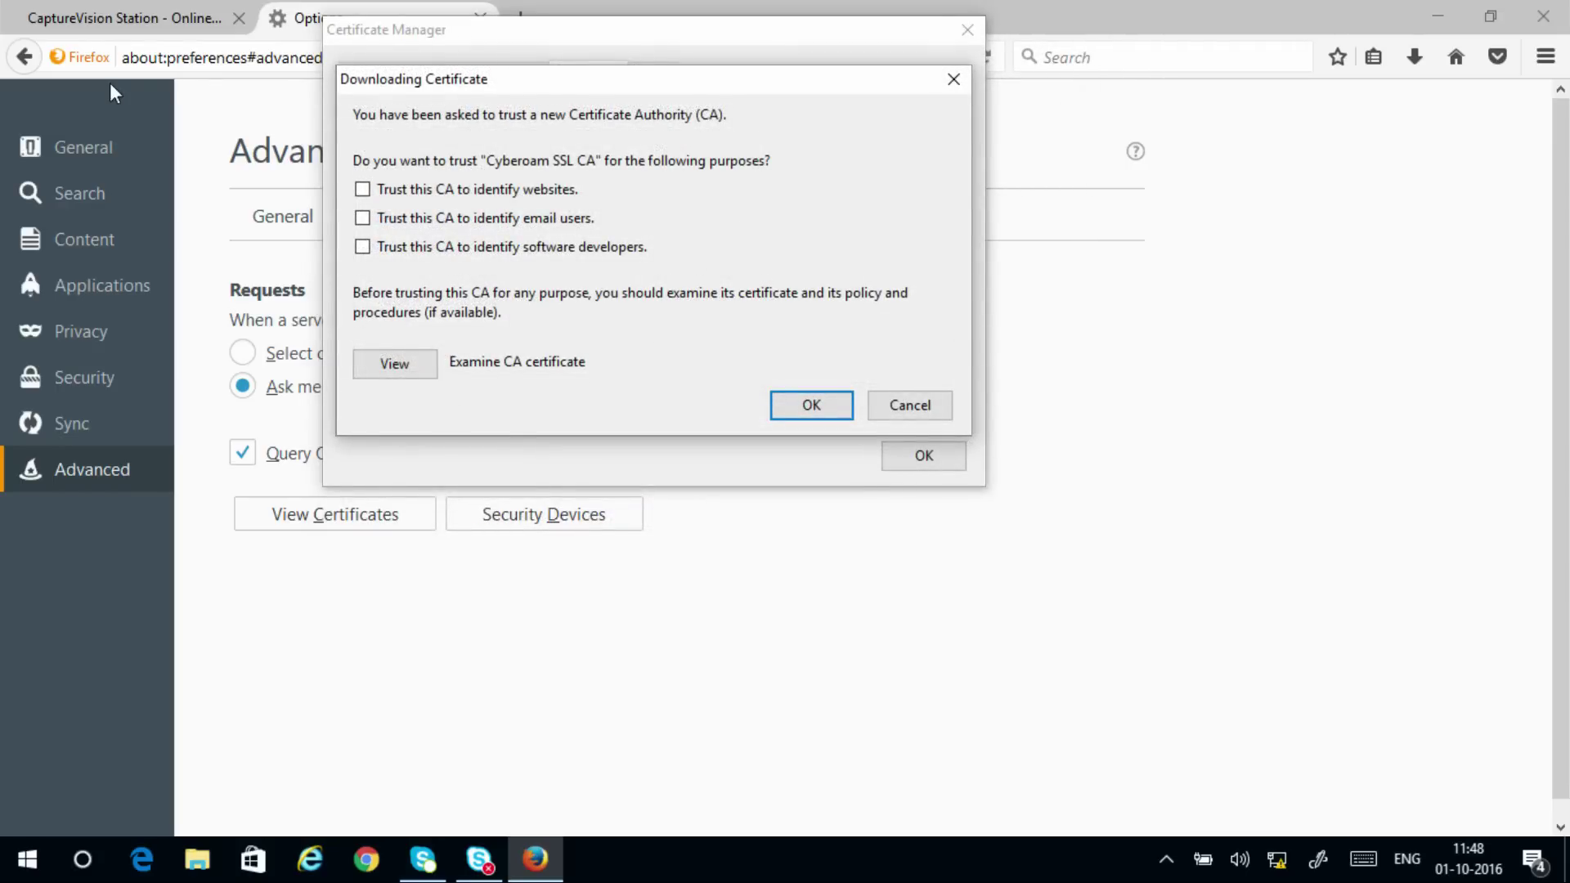
Trust the Cyberoam SSL CA to identify websites, complete the import and close the Certificate Manager, keeping the Firefox tabs open
left_click(159, 2)
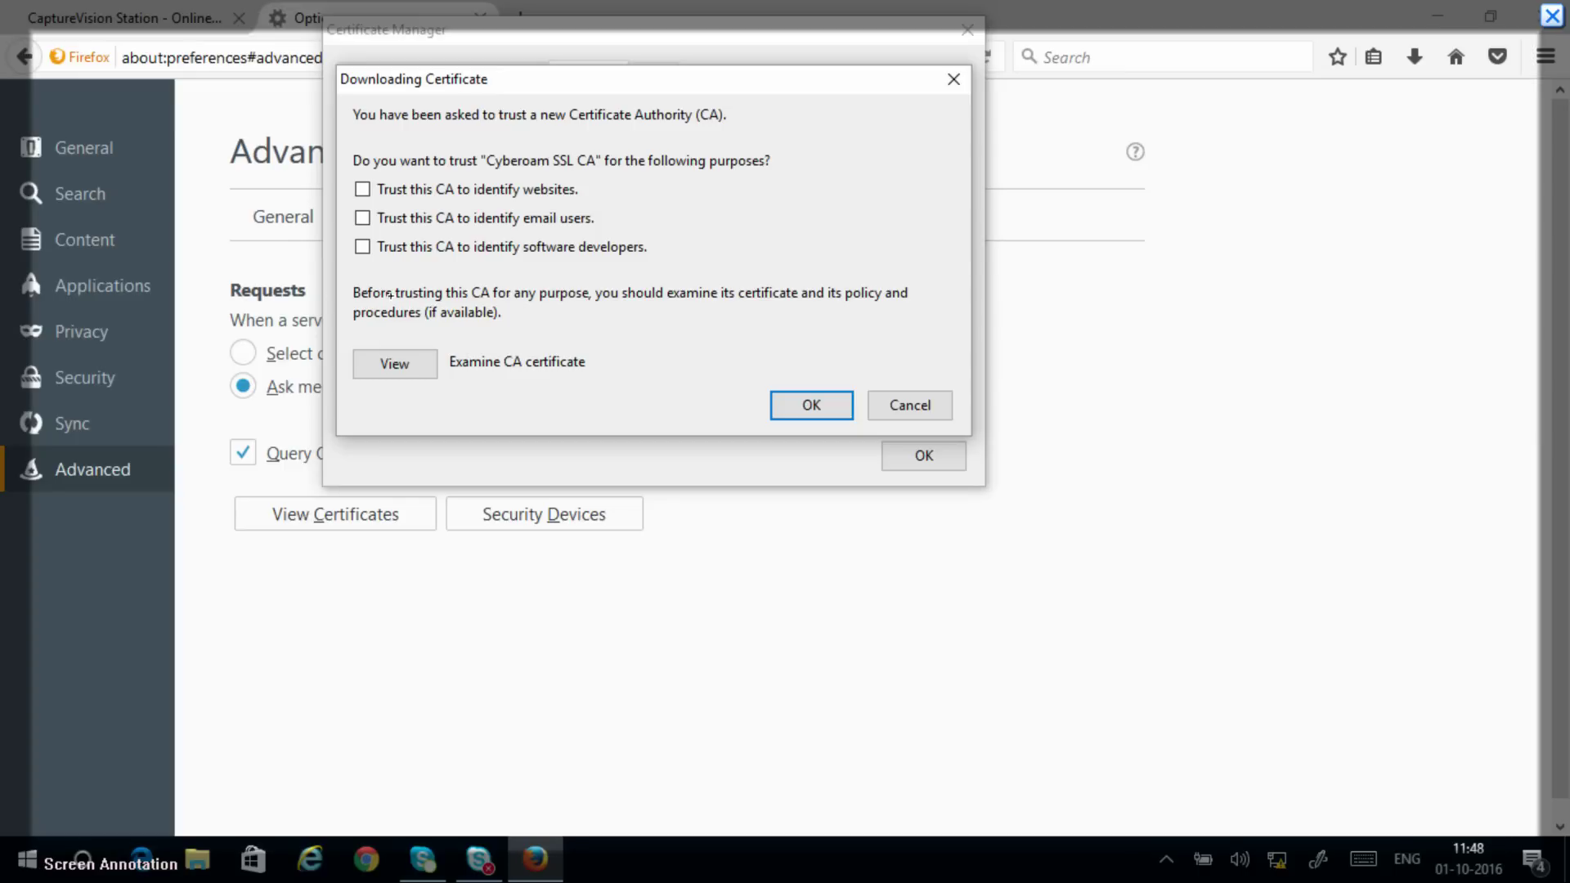
mouse_move(516, 201)
left_mouse_down()
mouse_move(577, 198)
mouse_move(530, 231)
left_mouse_up()
left_click_drag(647, 263, 563, 262)
left_click_drag(337, 185, 406, 180)
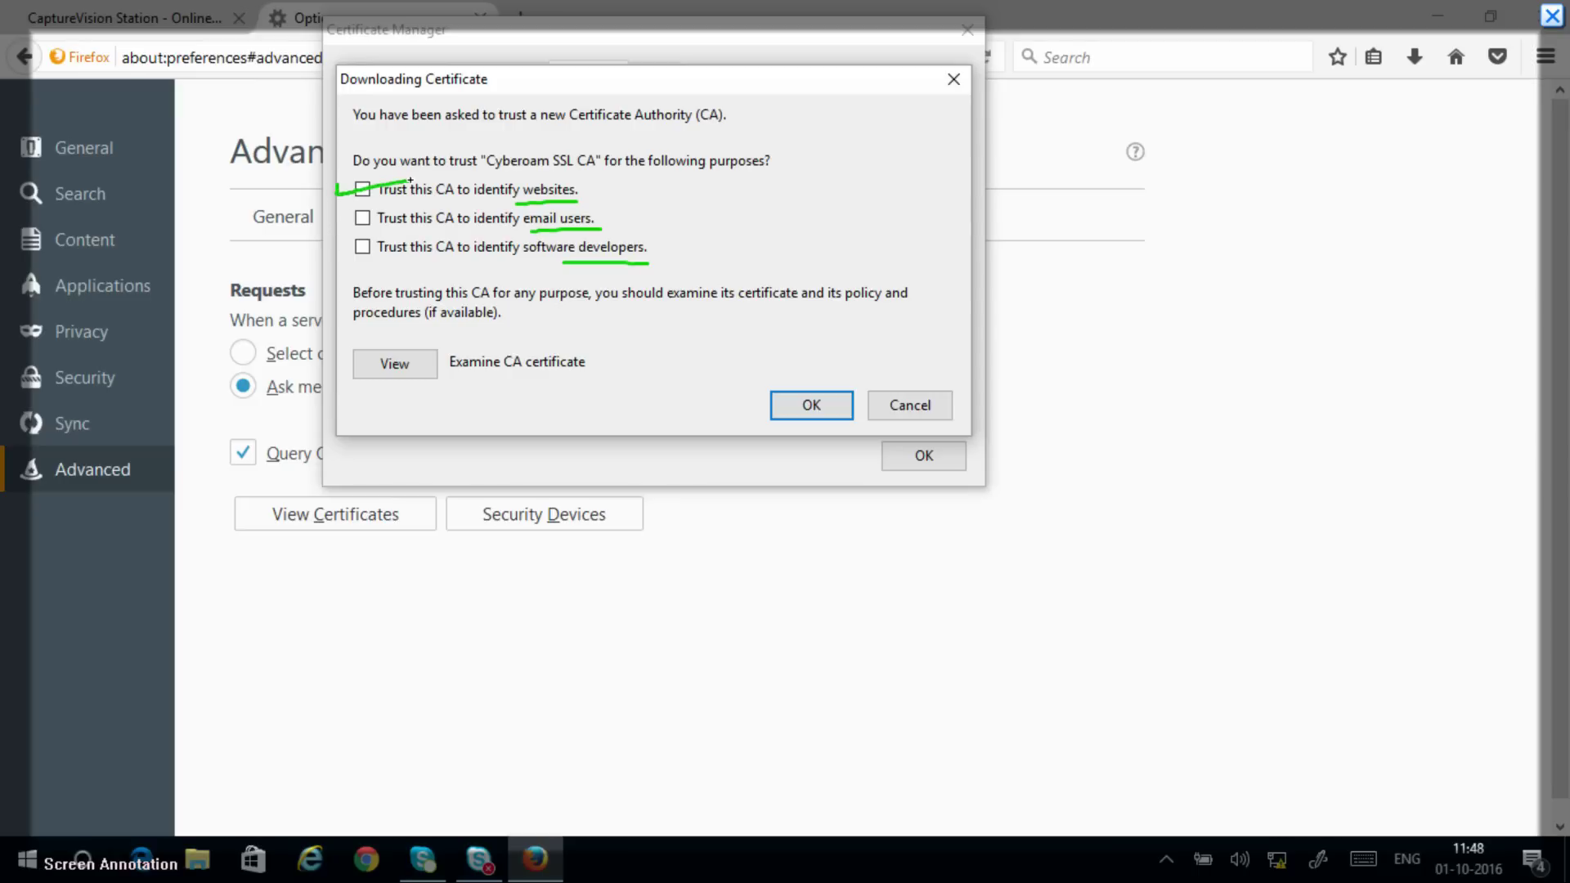
key("Escape")
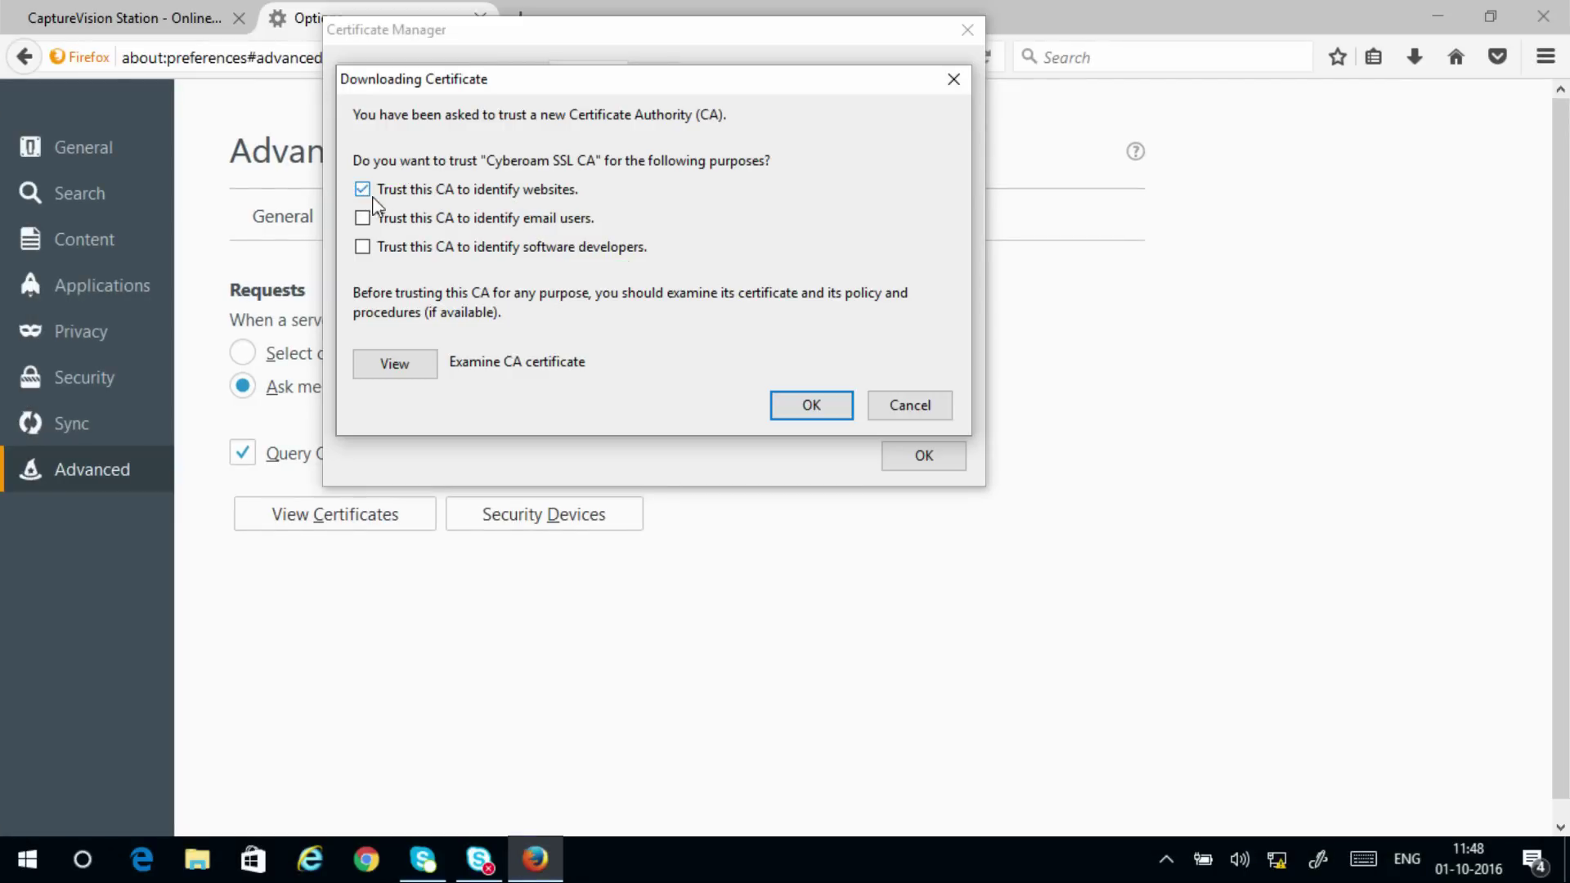
left_click(811, 407)
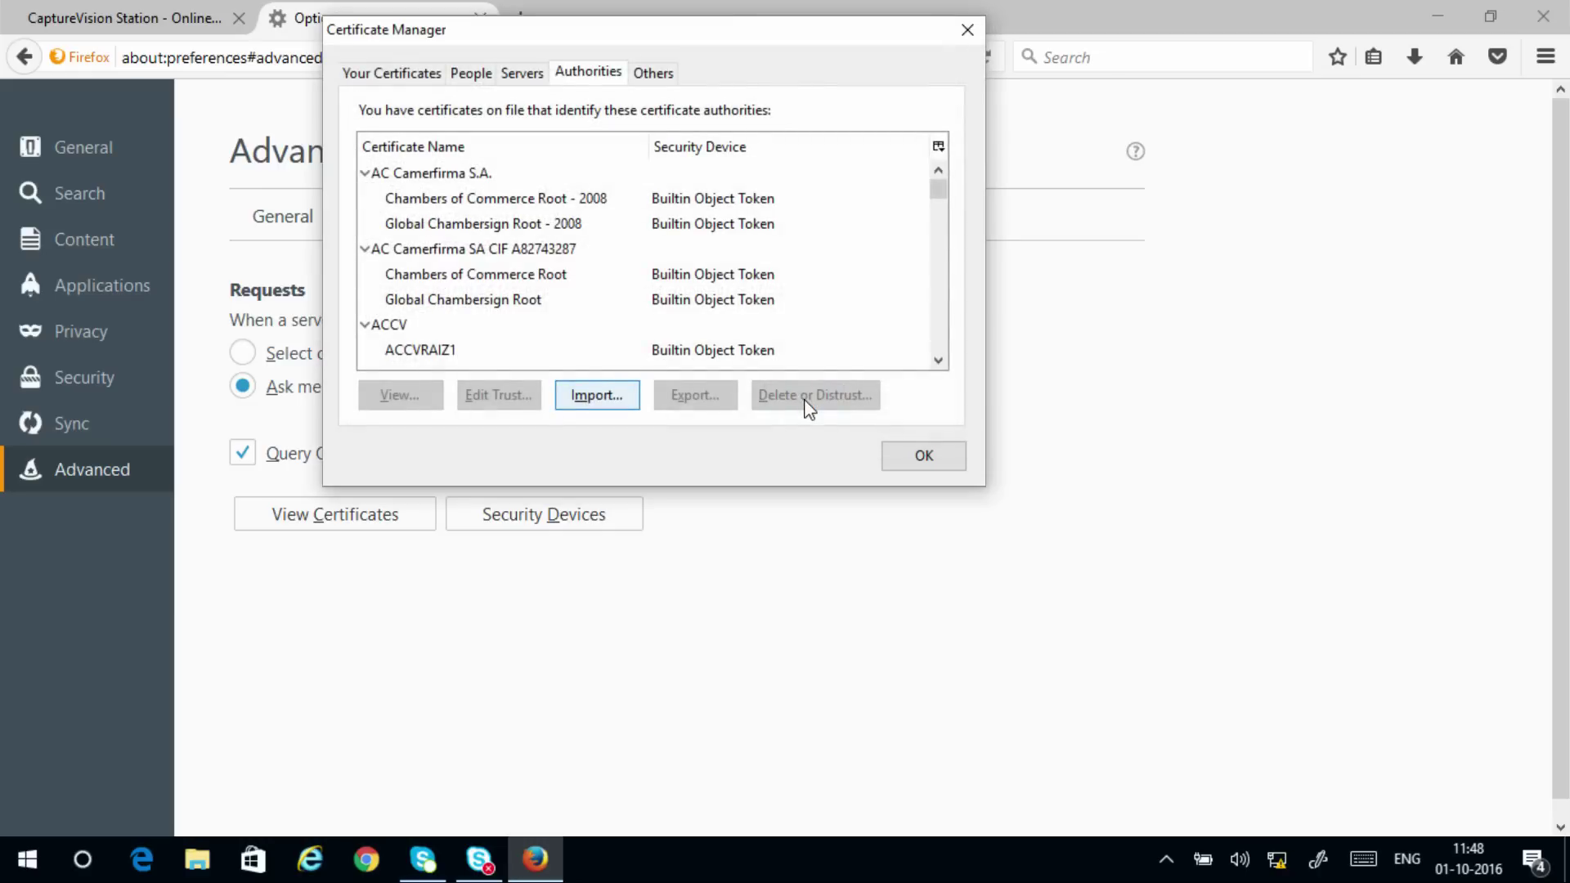
left_click(925, 460)
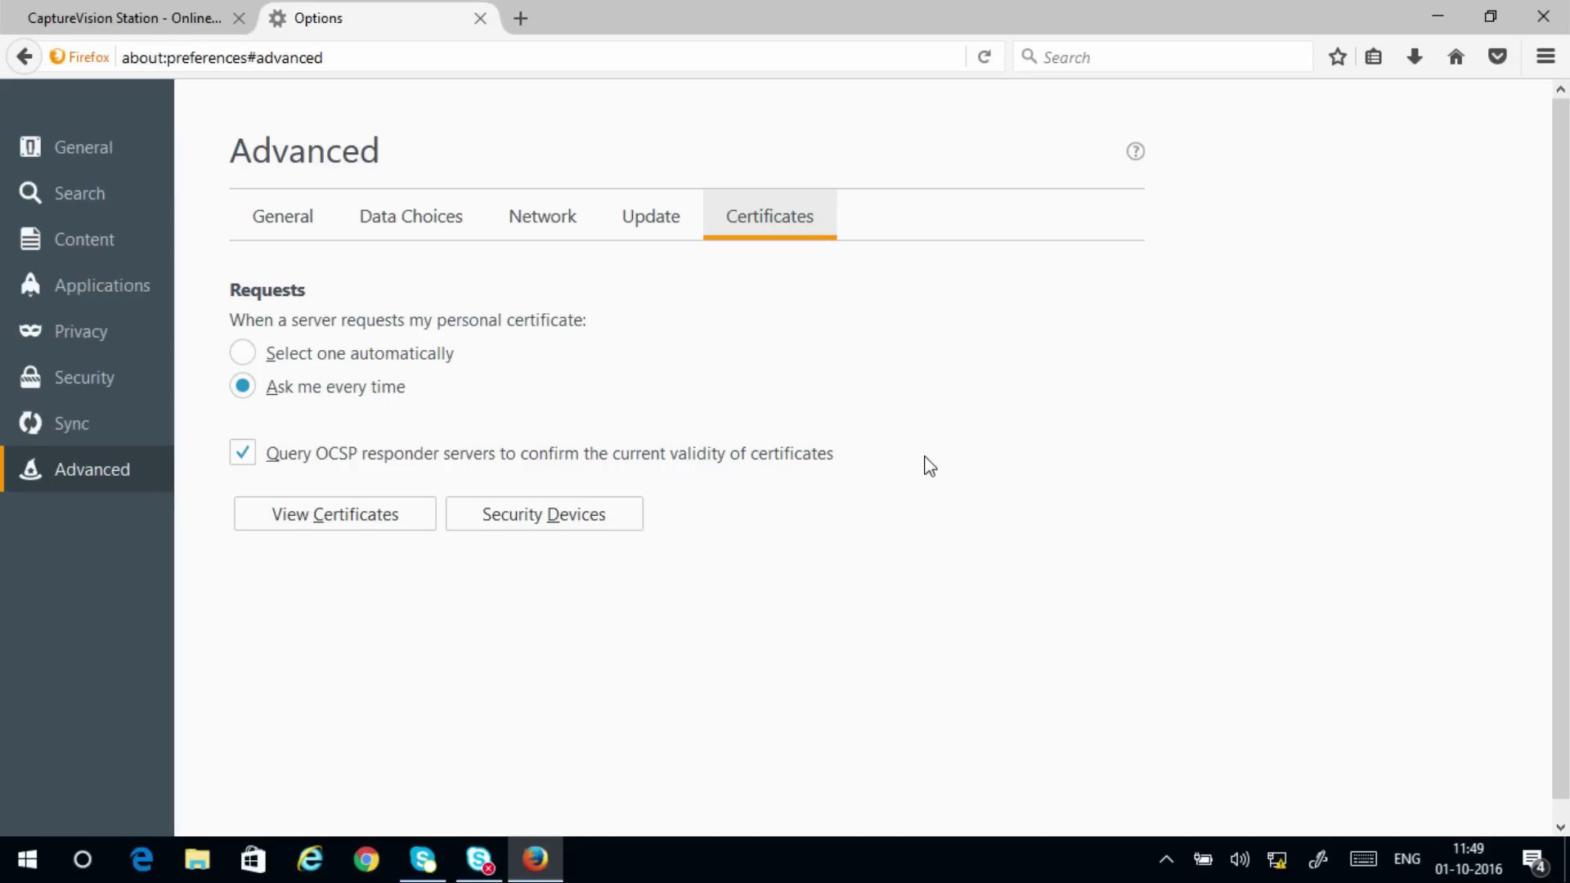
left_click(1528, 27)
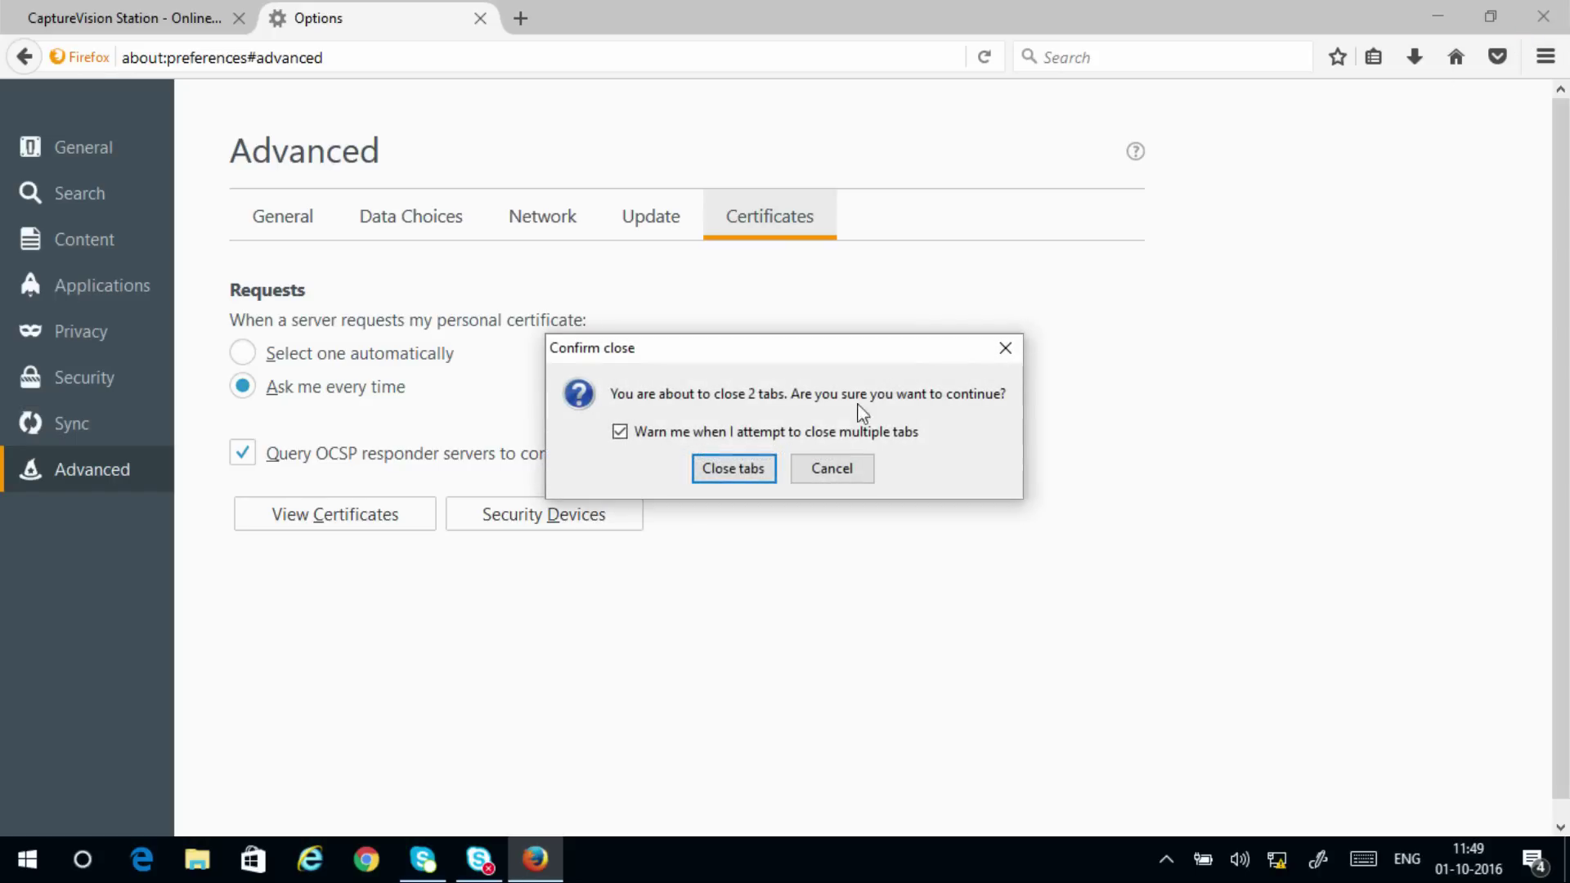
left_click(855, 470)
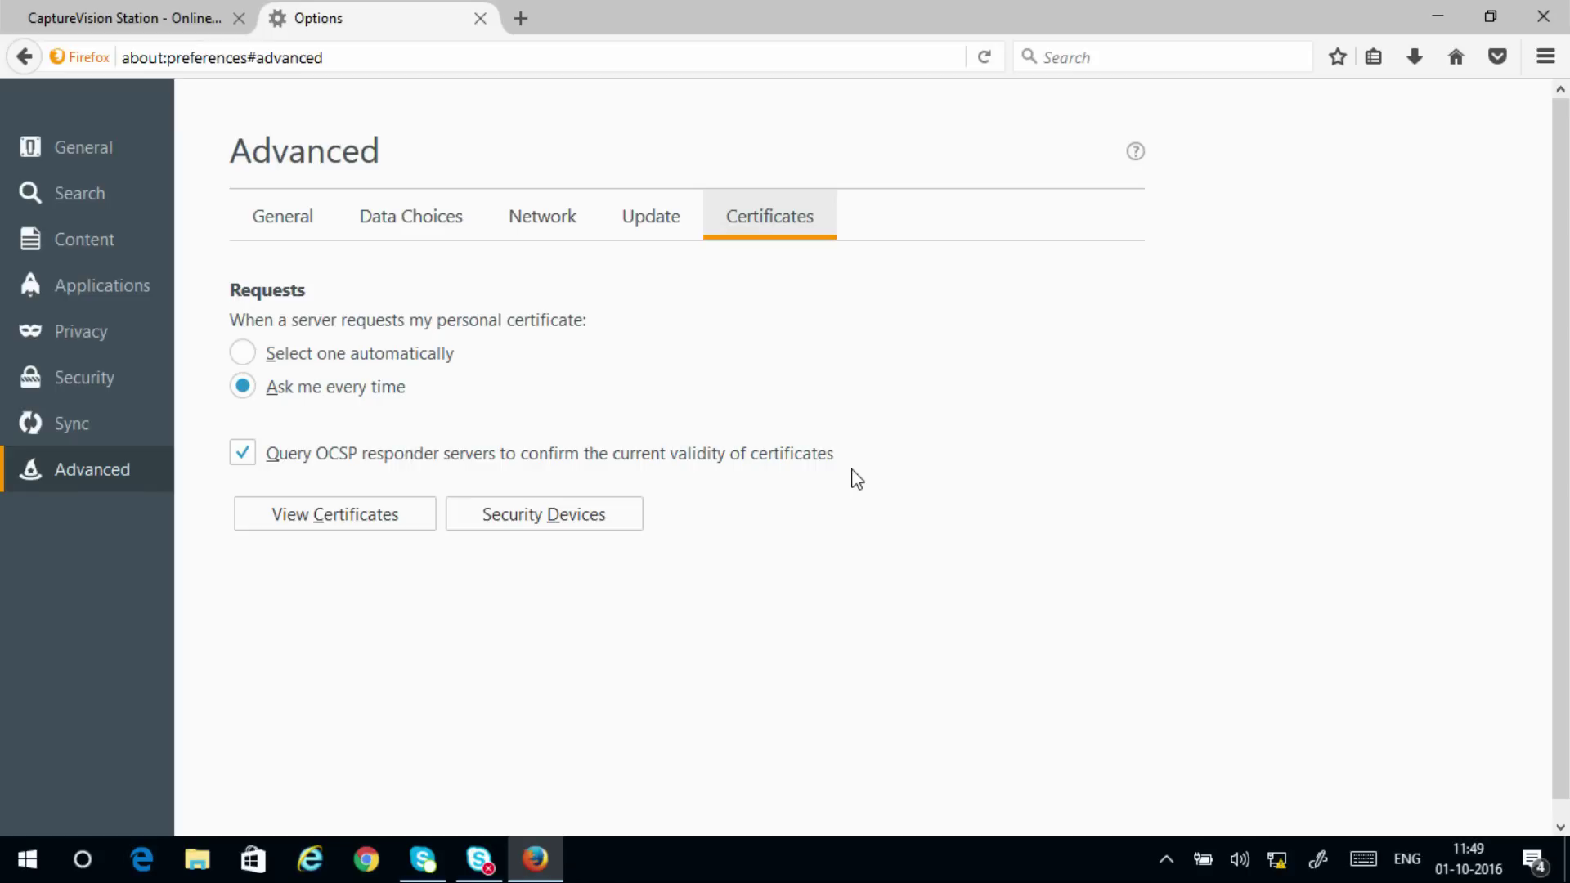
Launch the Microsoft Management Console by running mmc
key("super+r")
type("mmc")
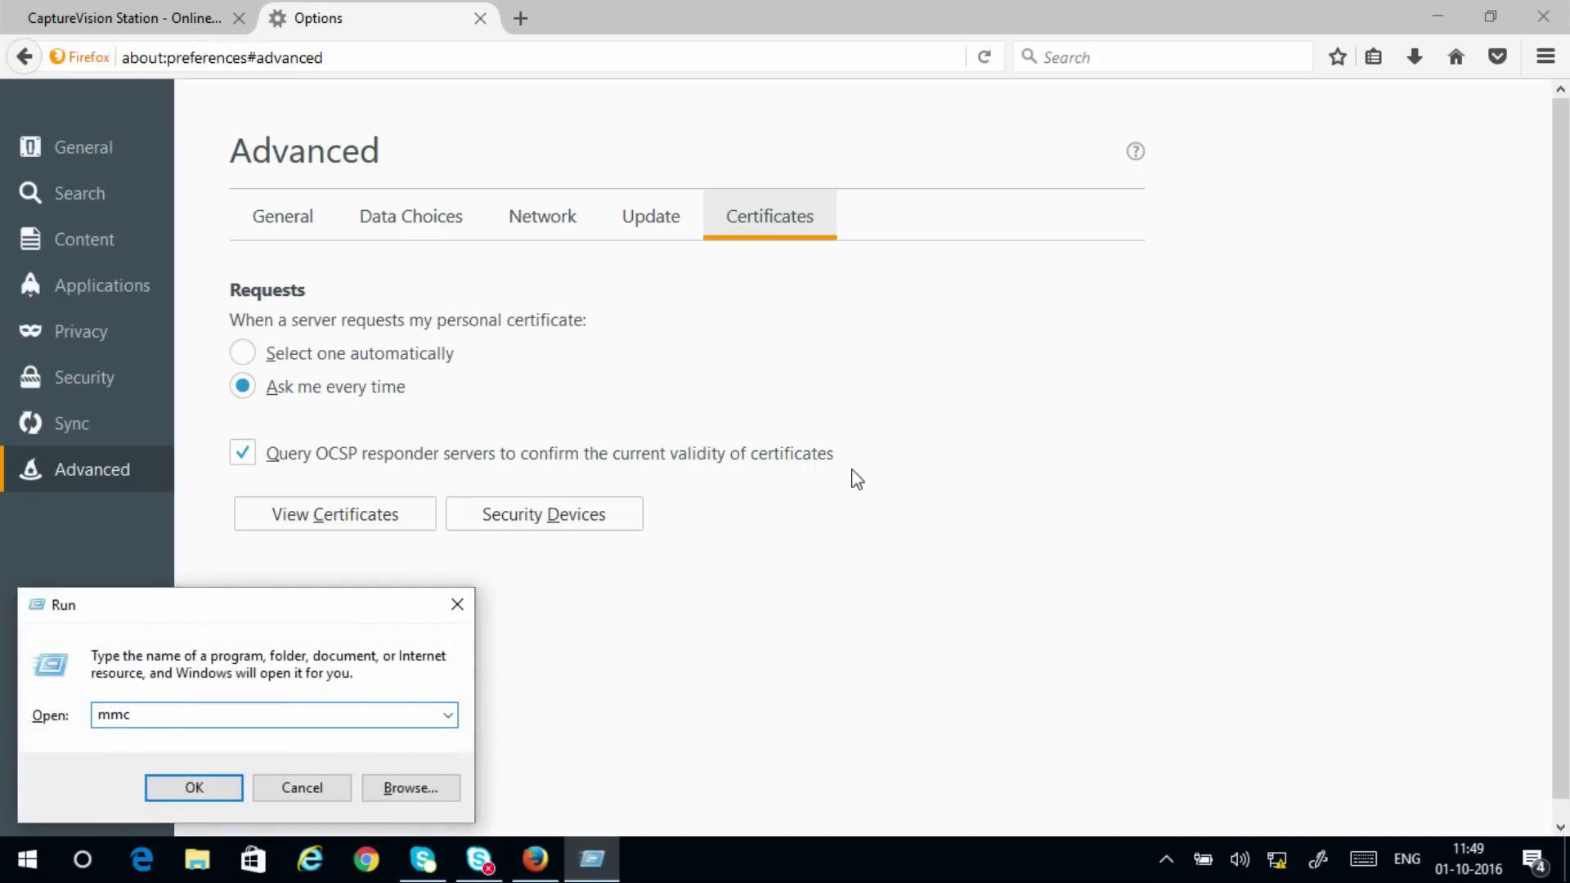
key("Return")
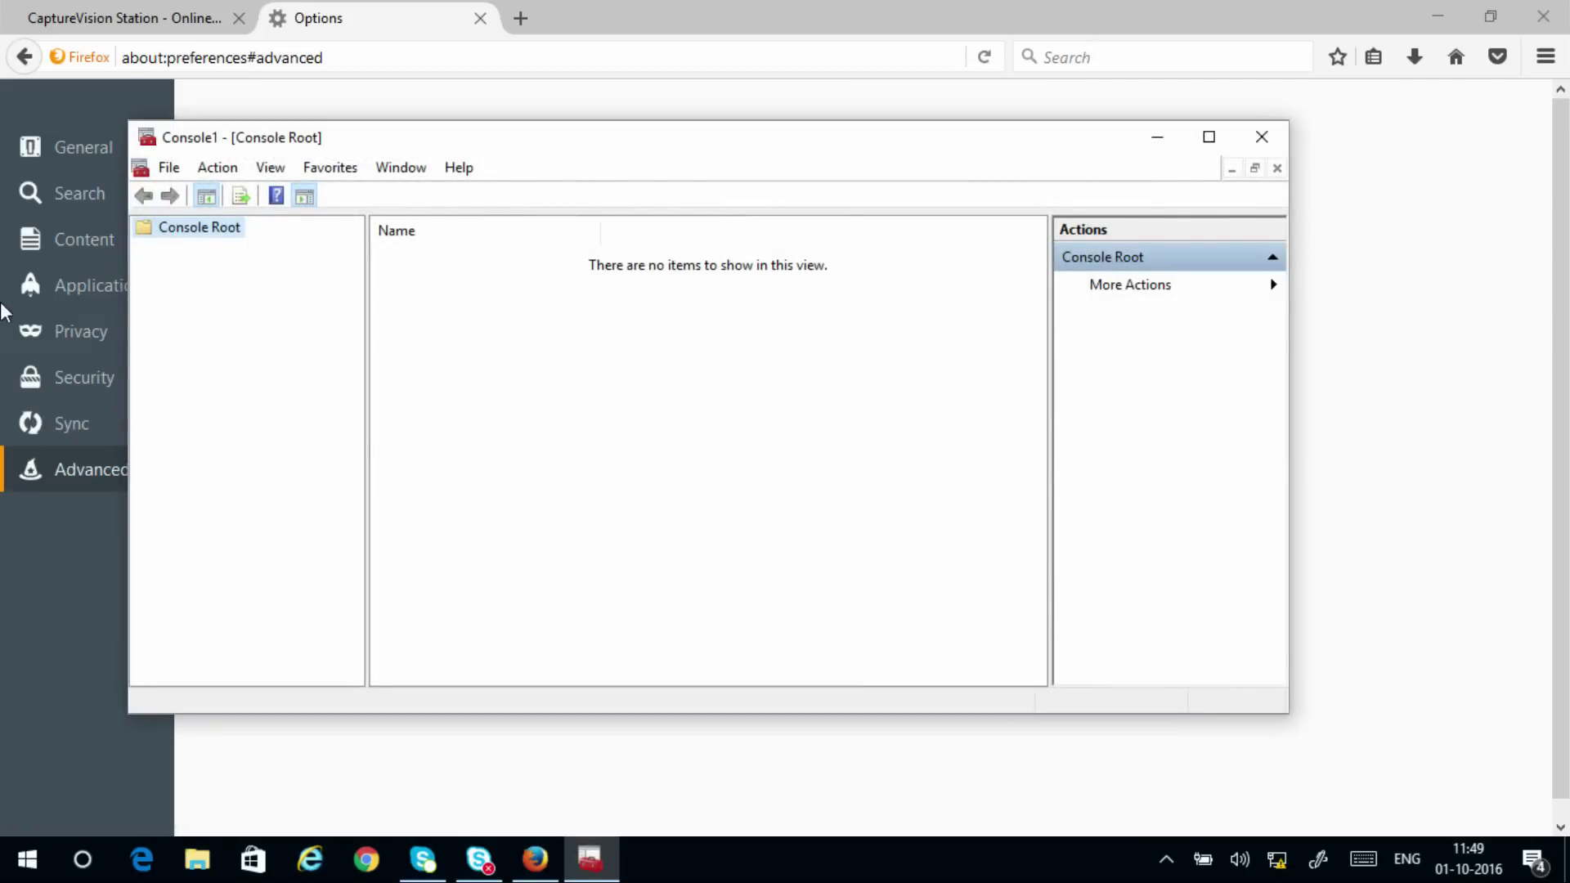
Add the Certificates snap-in to the console for the Computer account, managing the local computer
left_click(170, 170)
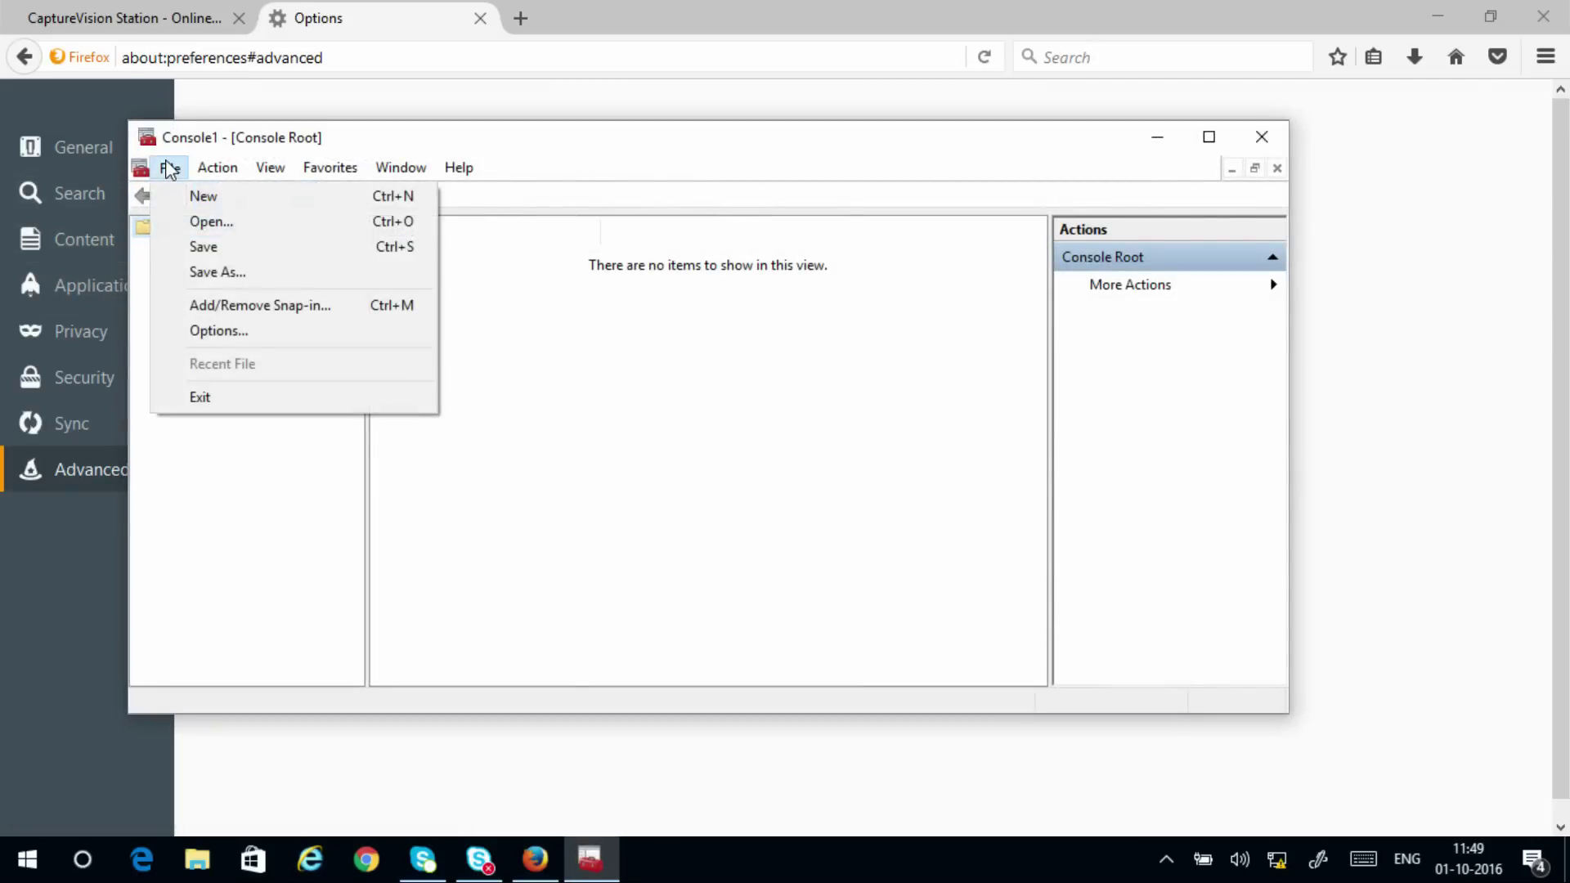
left_click(260, 310)
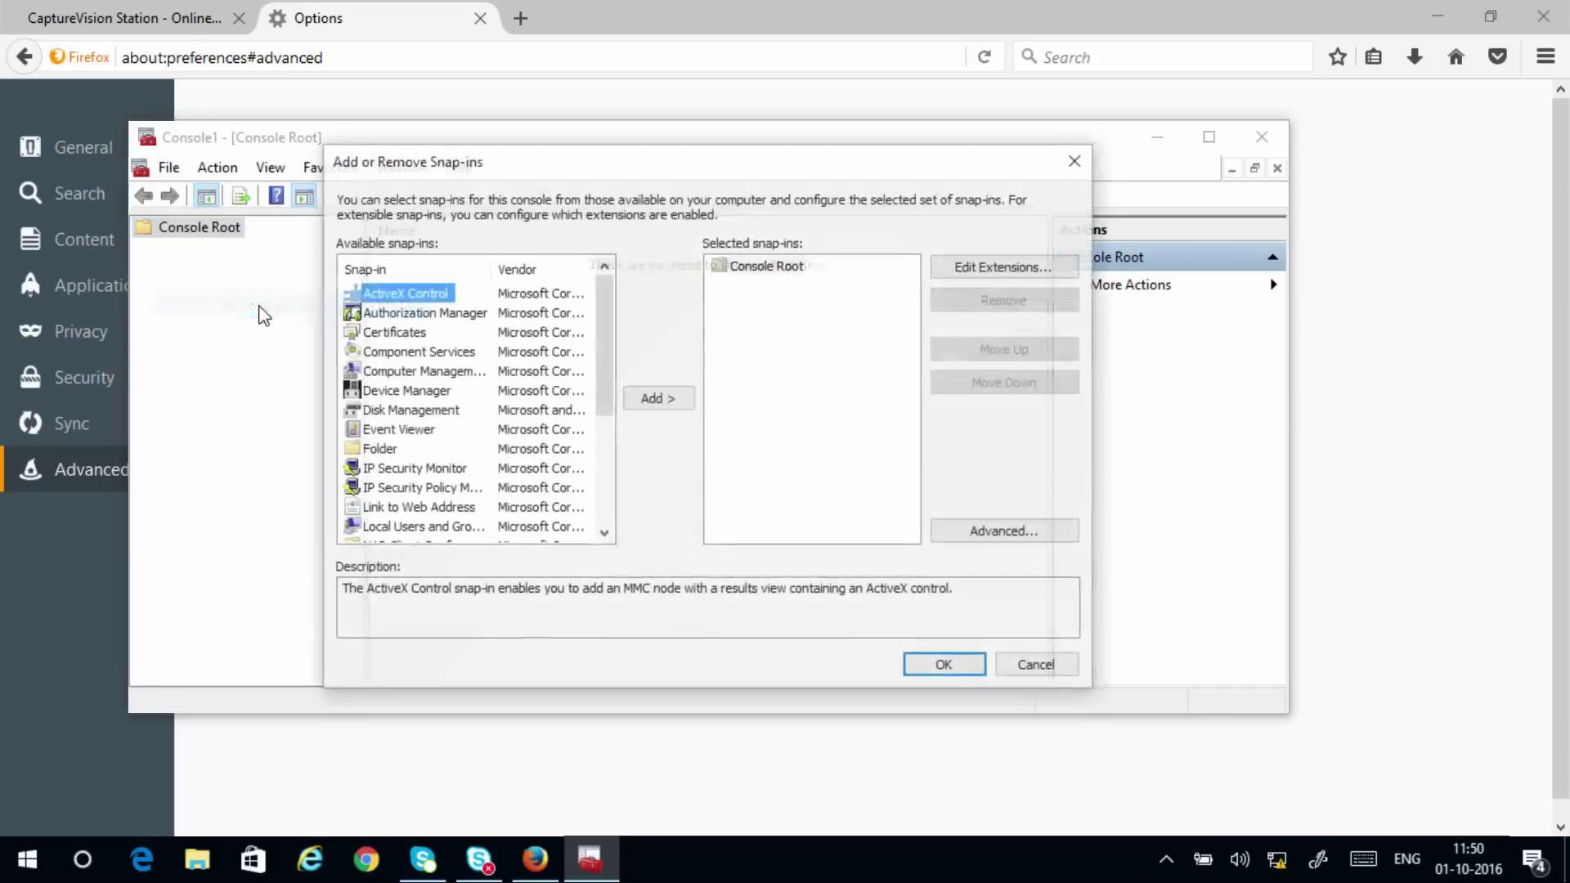
left_click(404, 332)
left_click(653, 399)
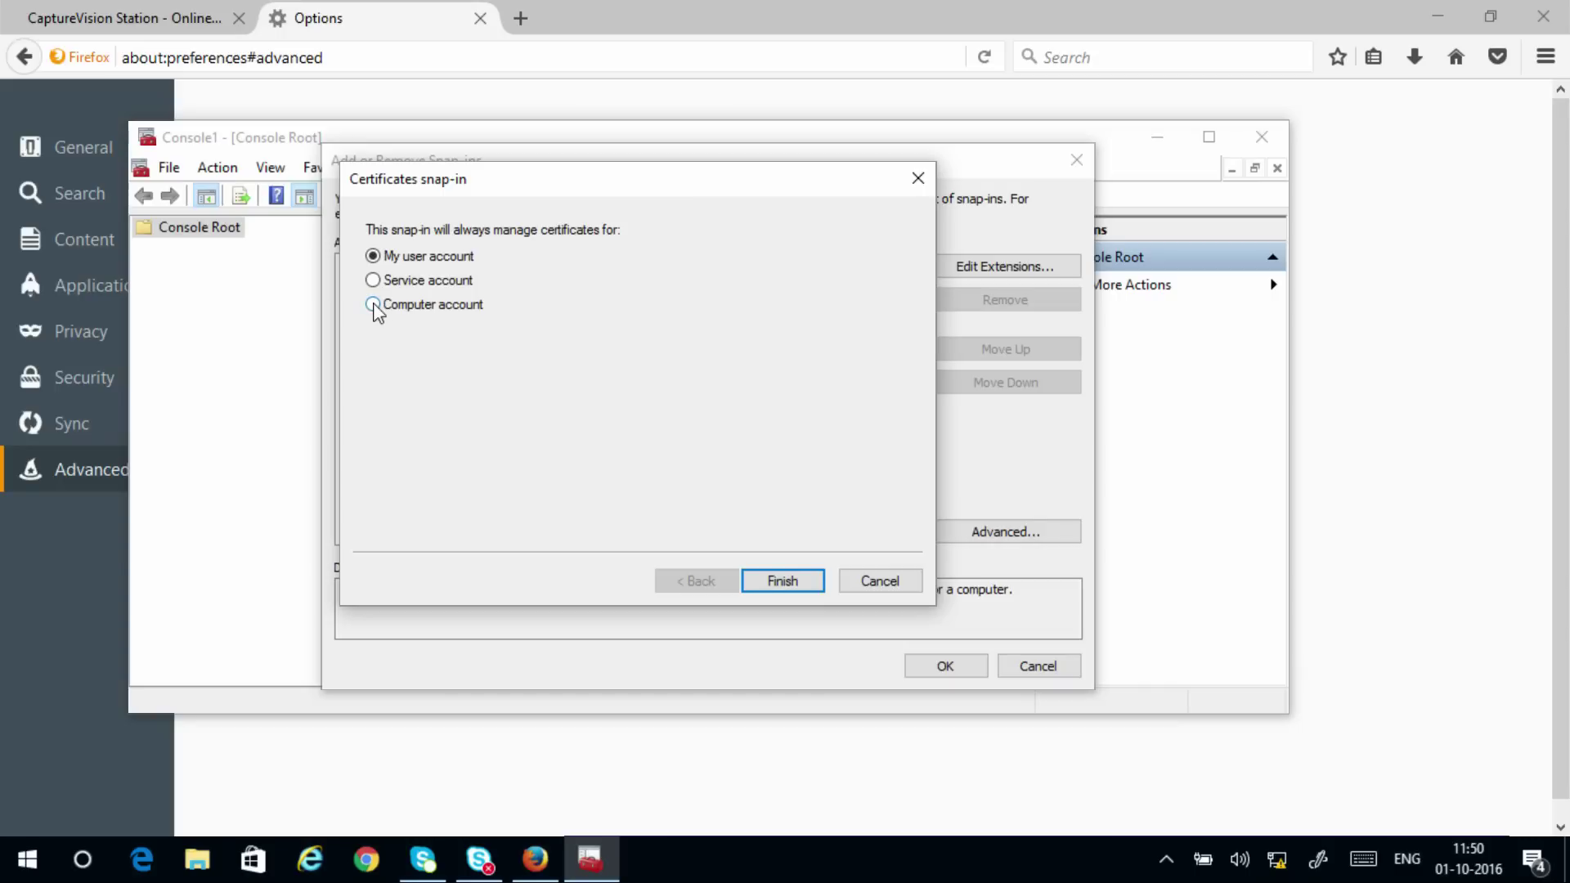
left_click(374, 305)
left_click(774, 582)
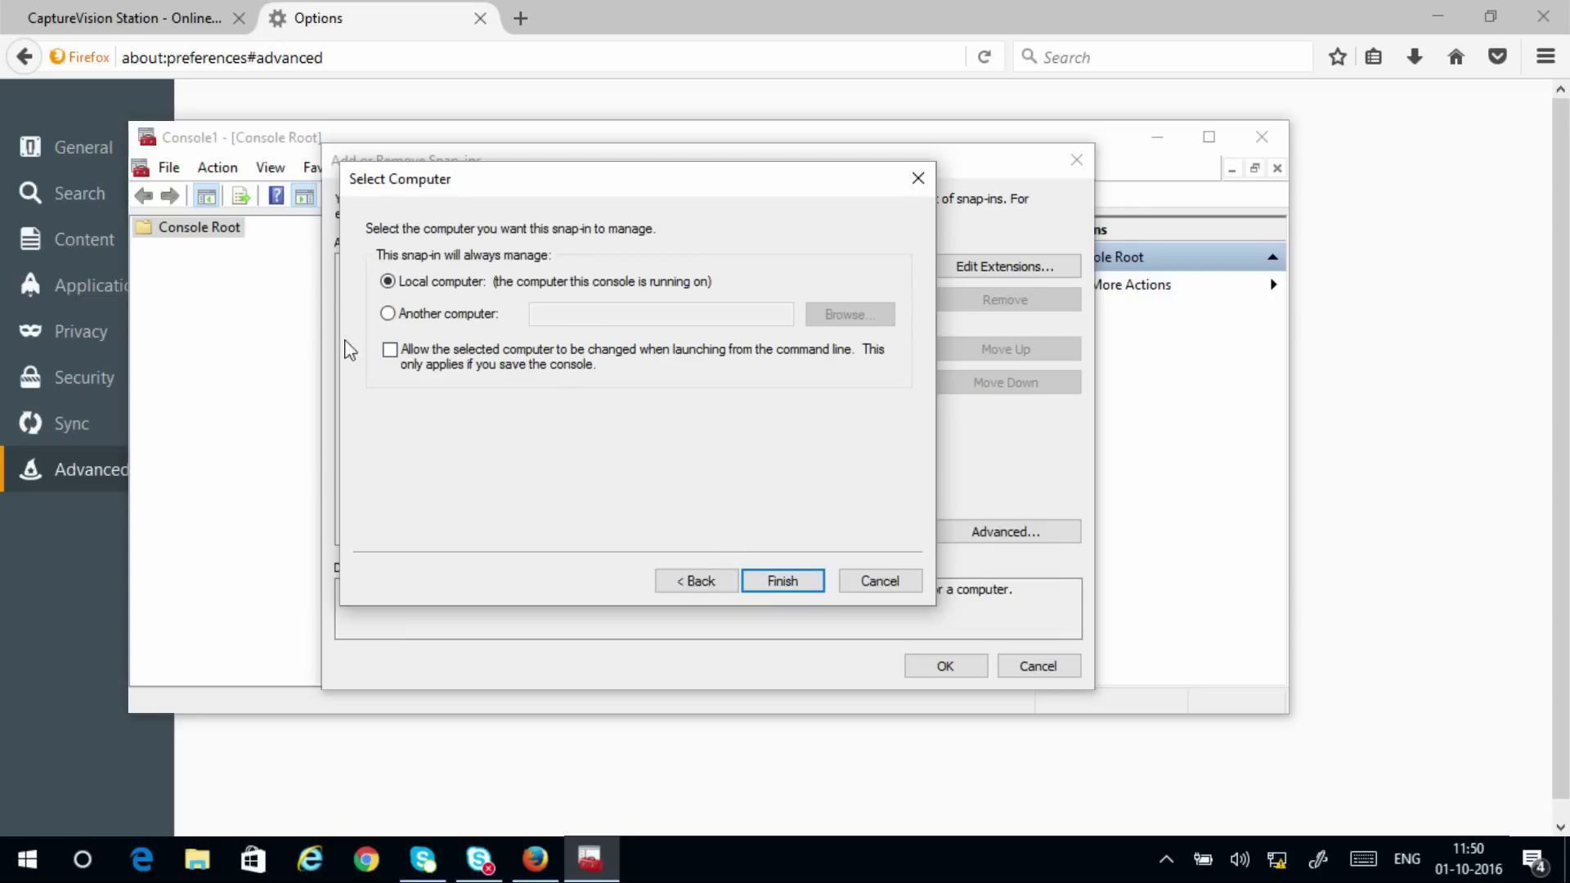
left_click(783, 577)
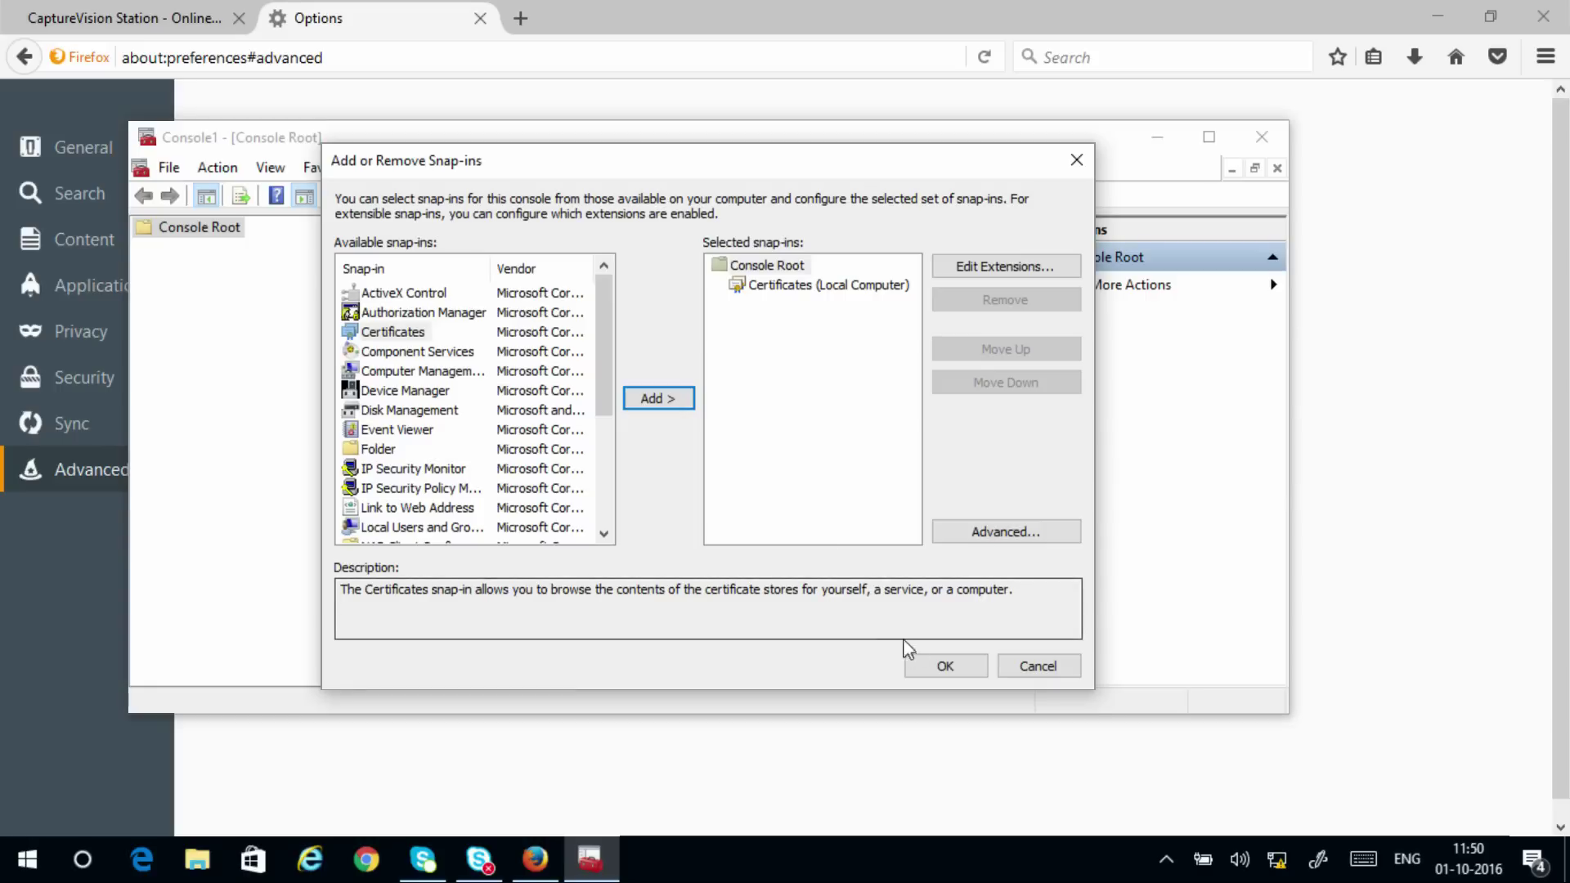
left_click(942, 666)
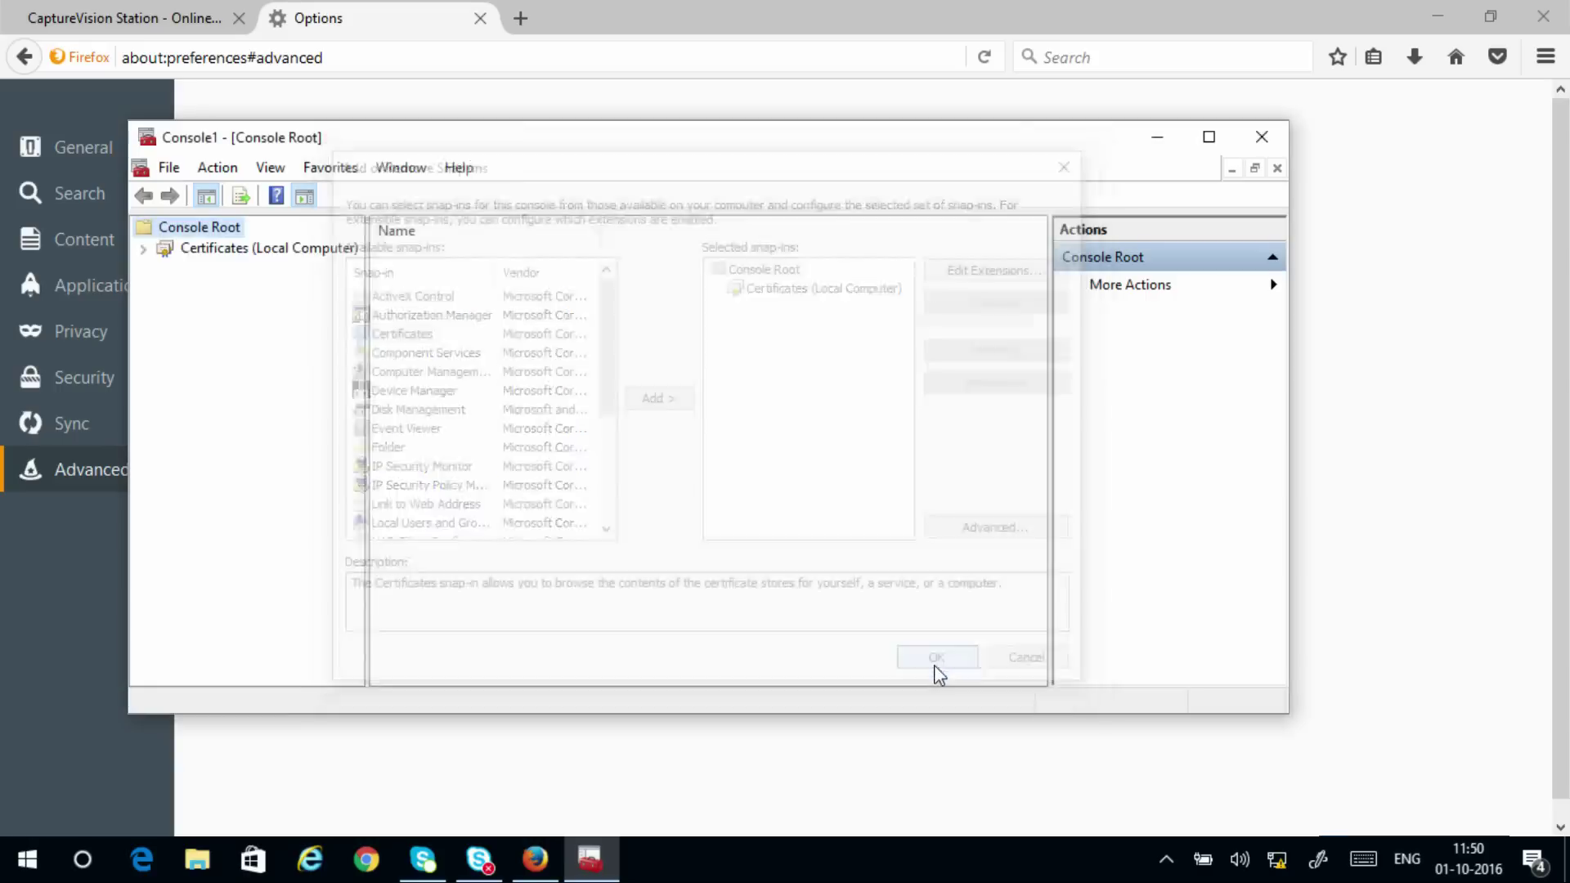
Start a certificate import into the local computer's Trusted Root Certification Authorities store and proceed to the file selection
left_click(143, 248)
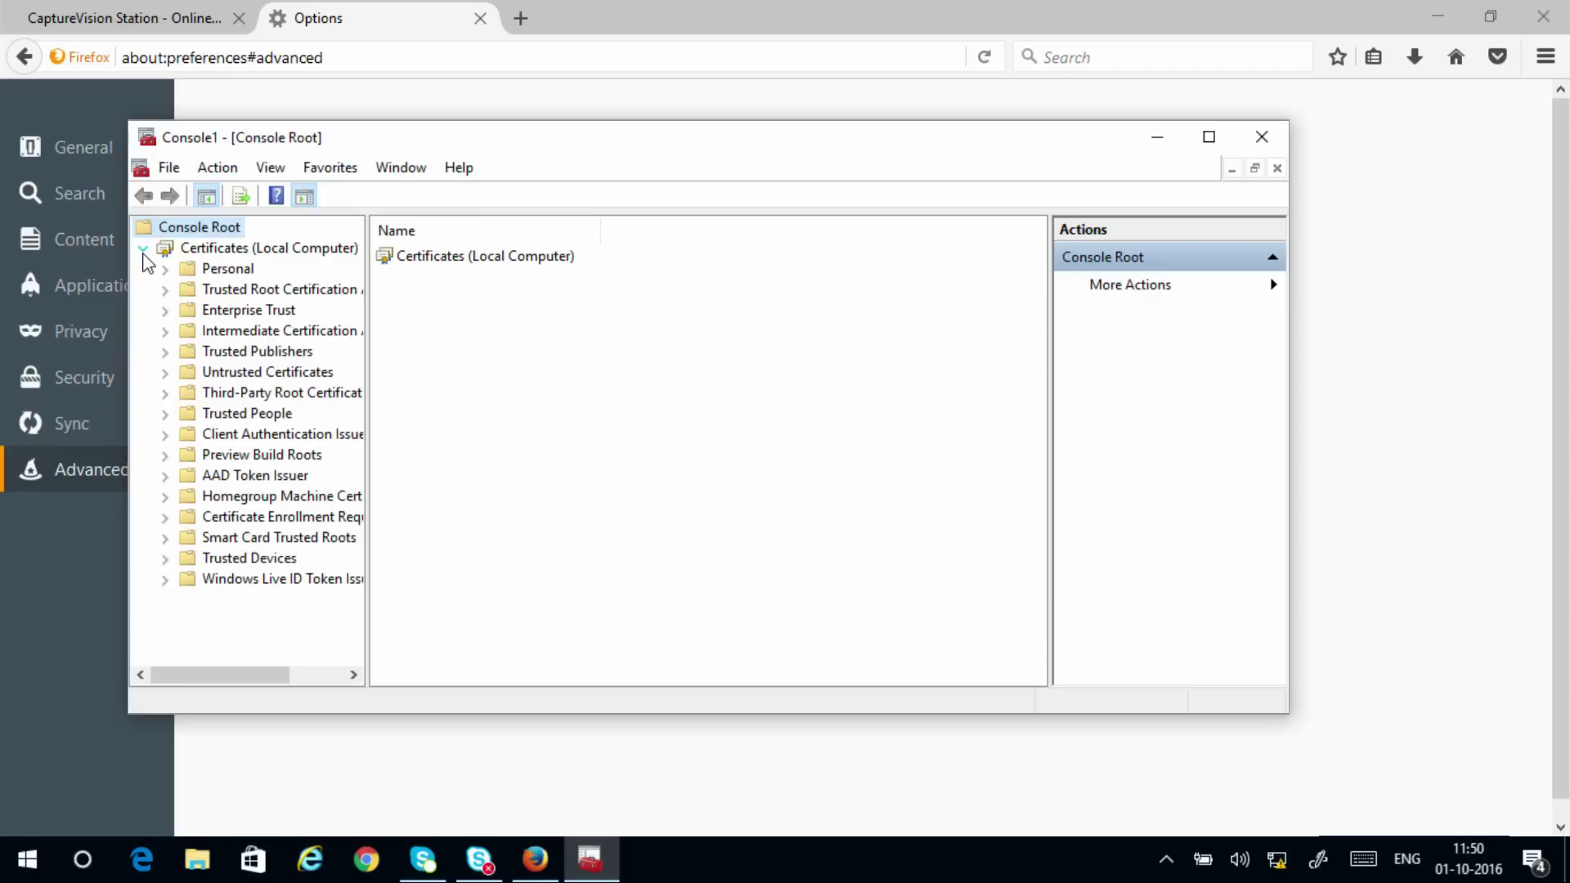
left_click(271, 292)
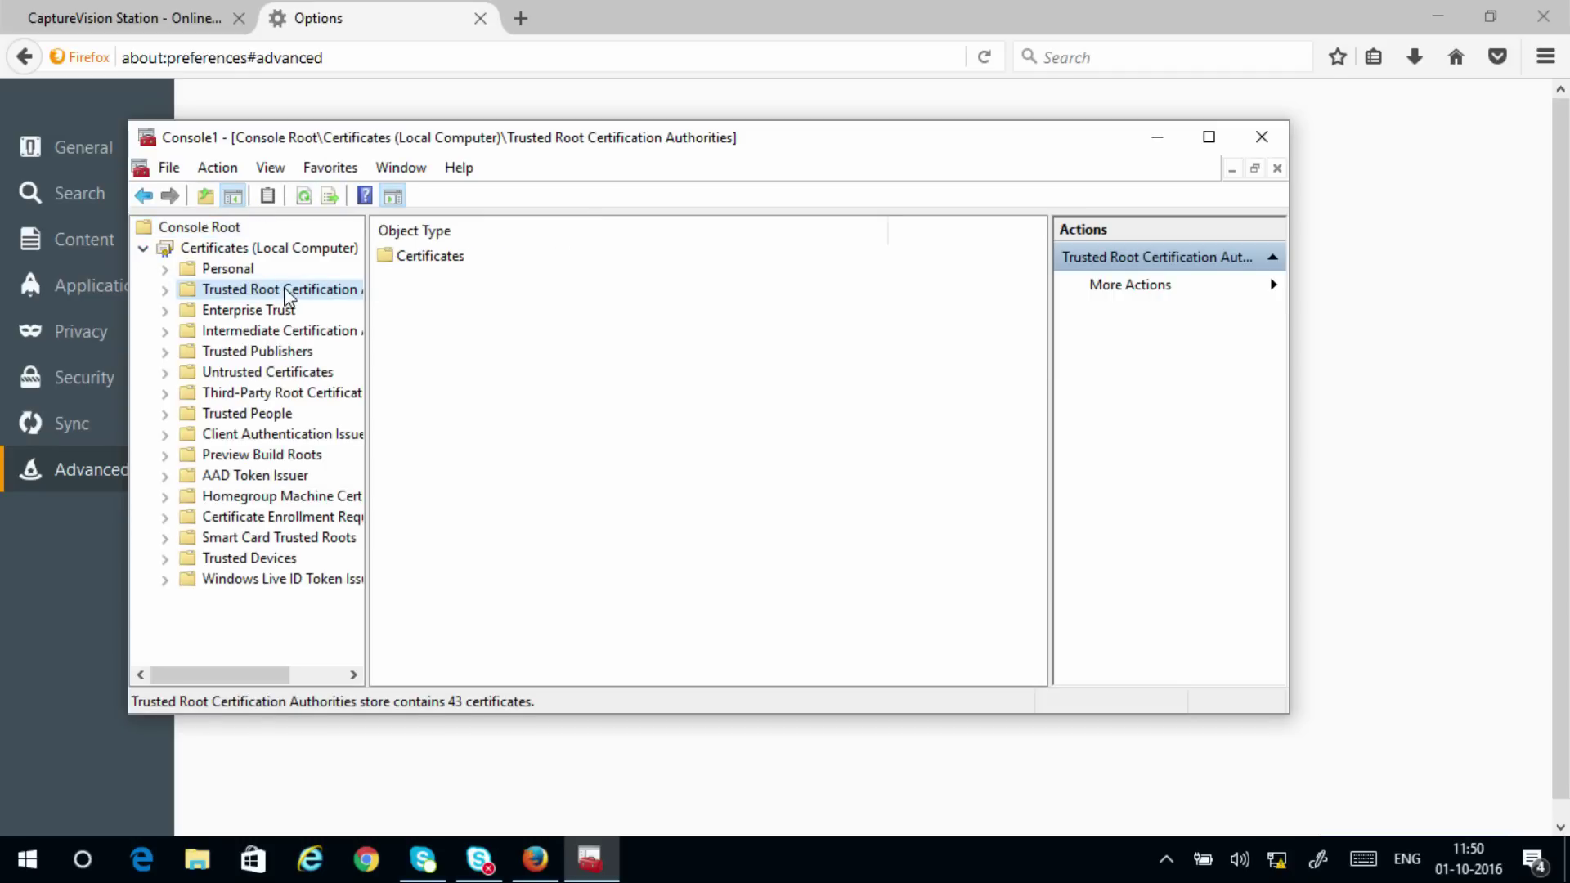
right_click(286, 296)
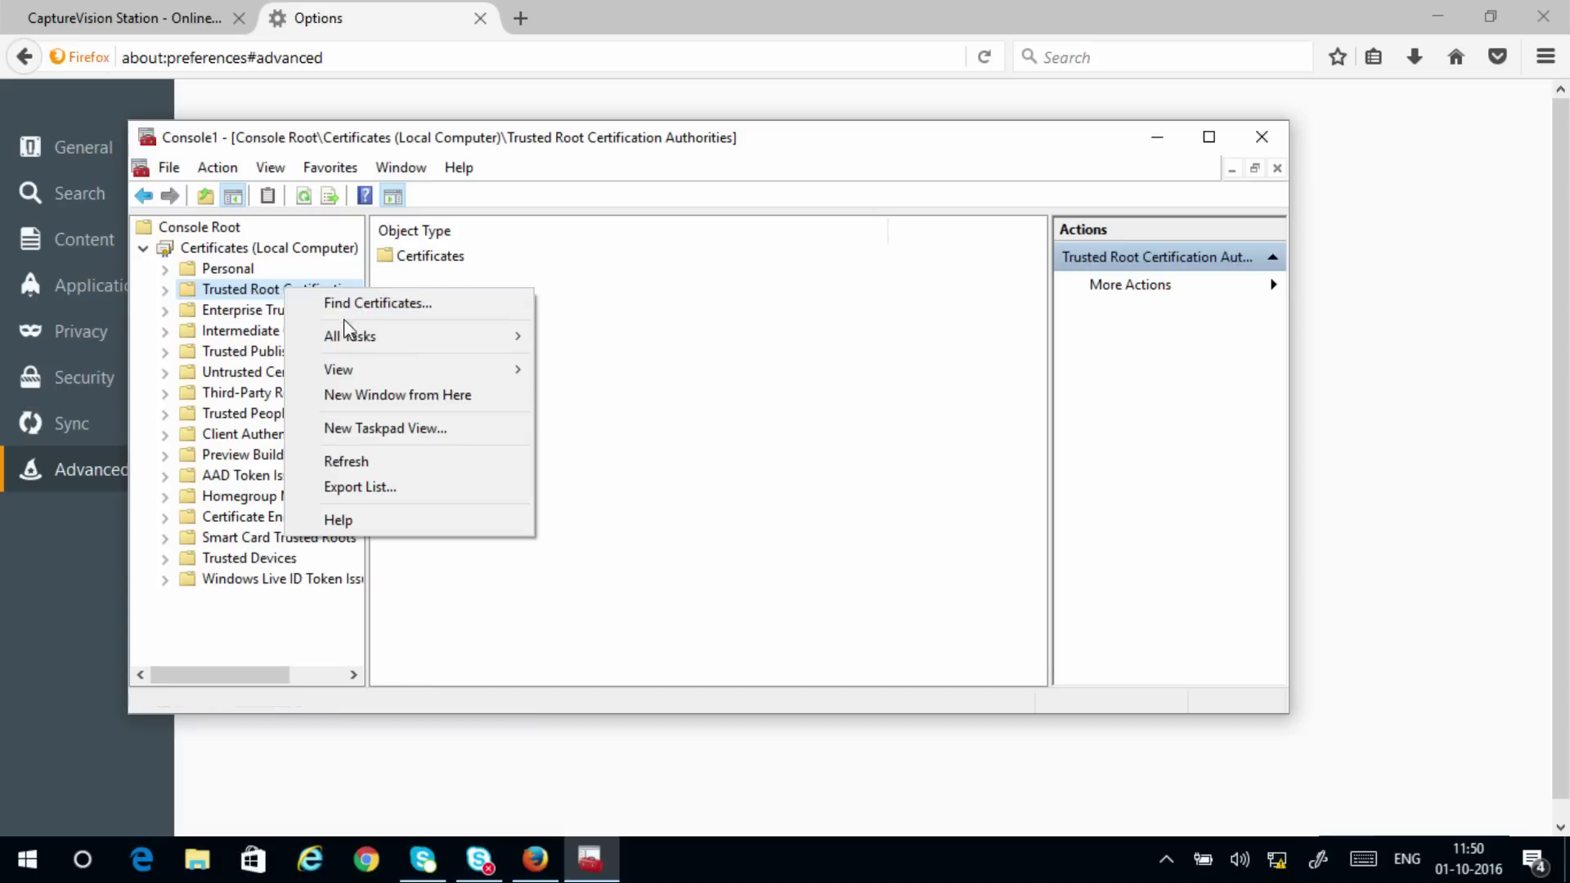
mouse_move(355, 330)
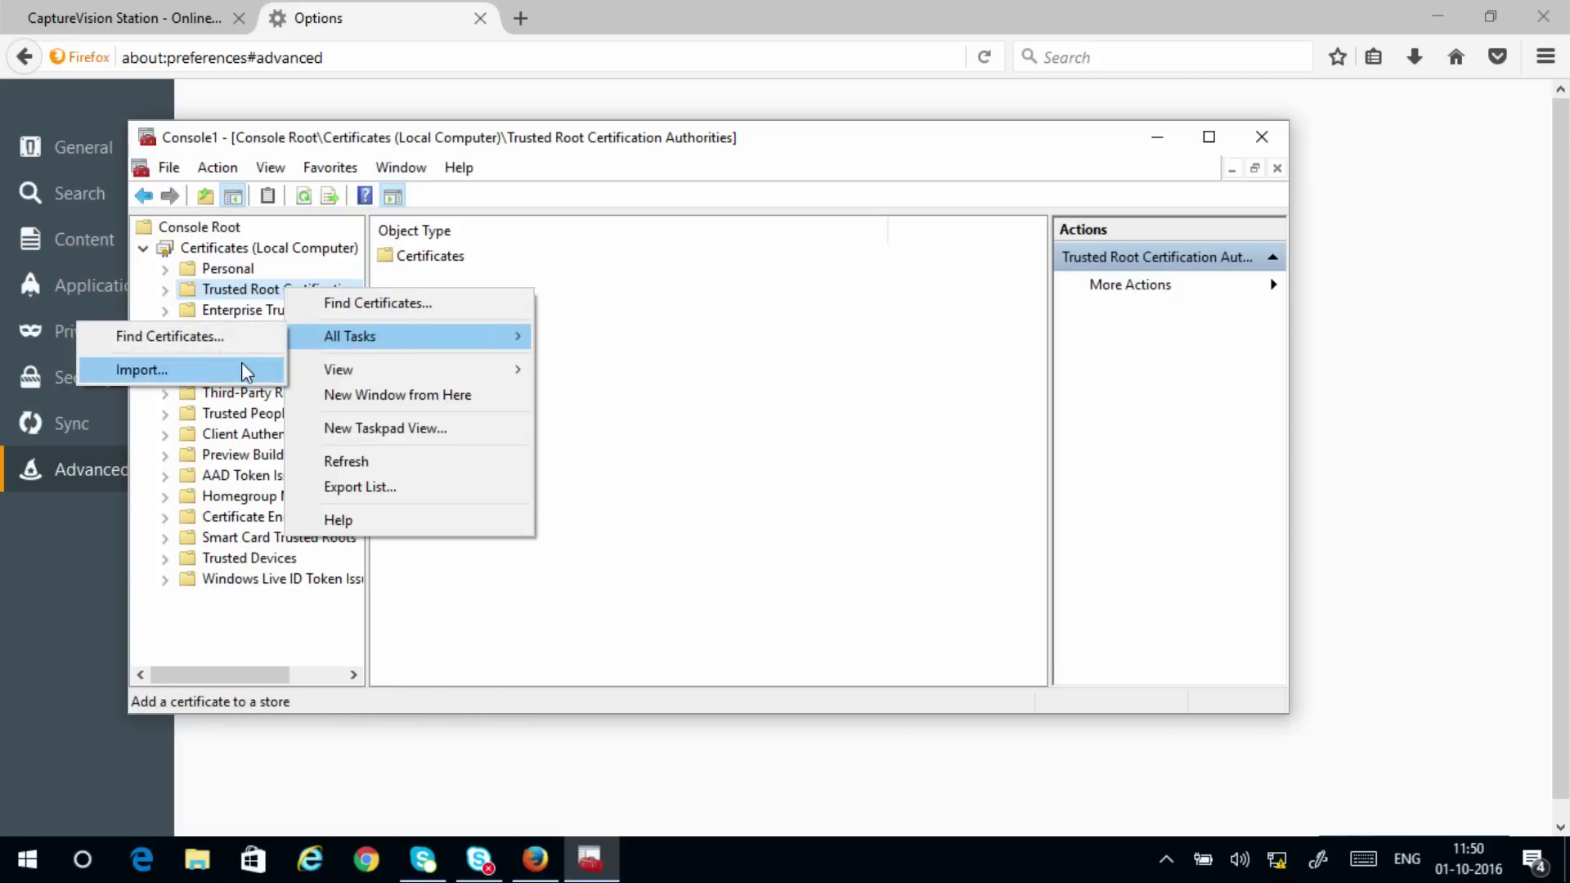
left_click(242, 363)
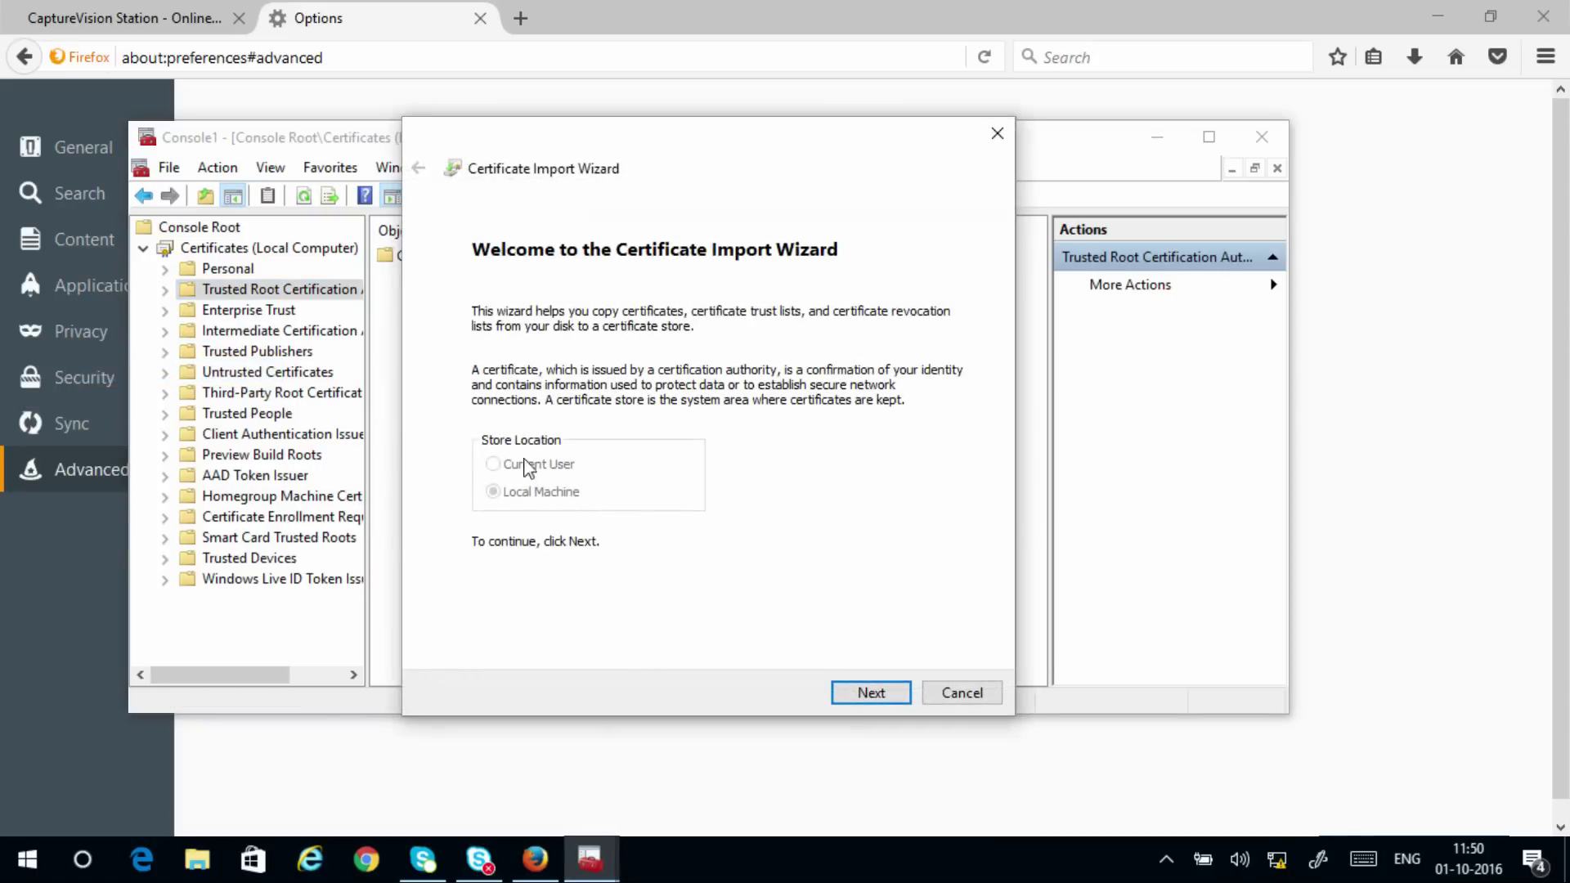
left_click(869, 694)
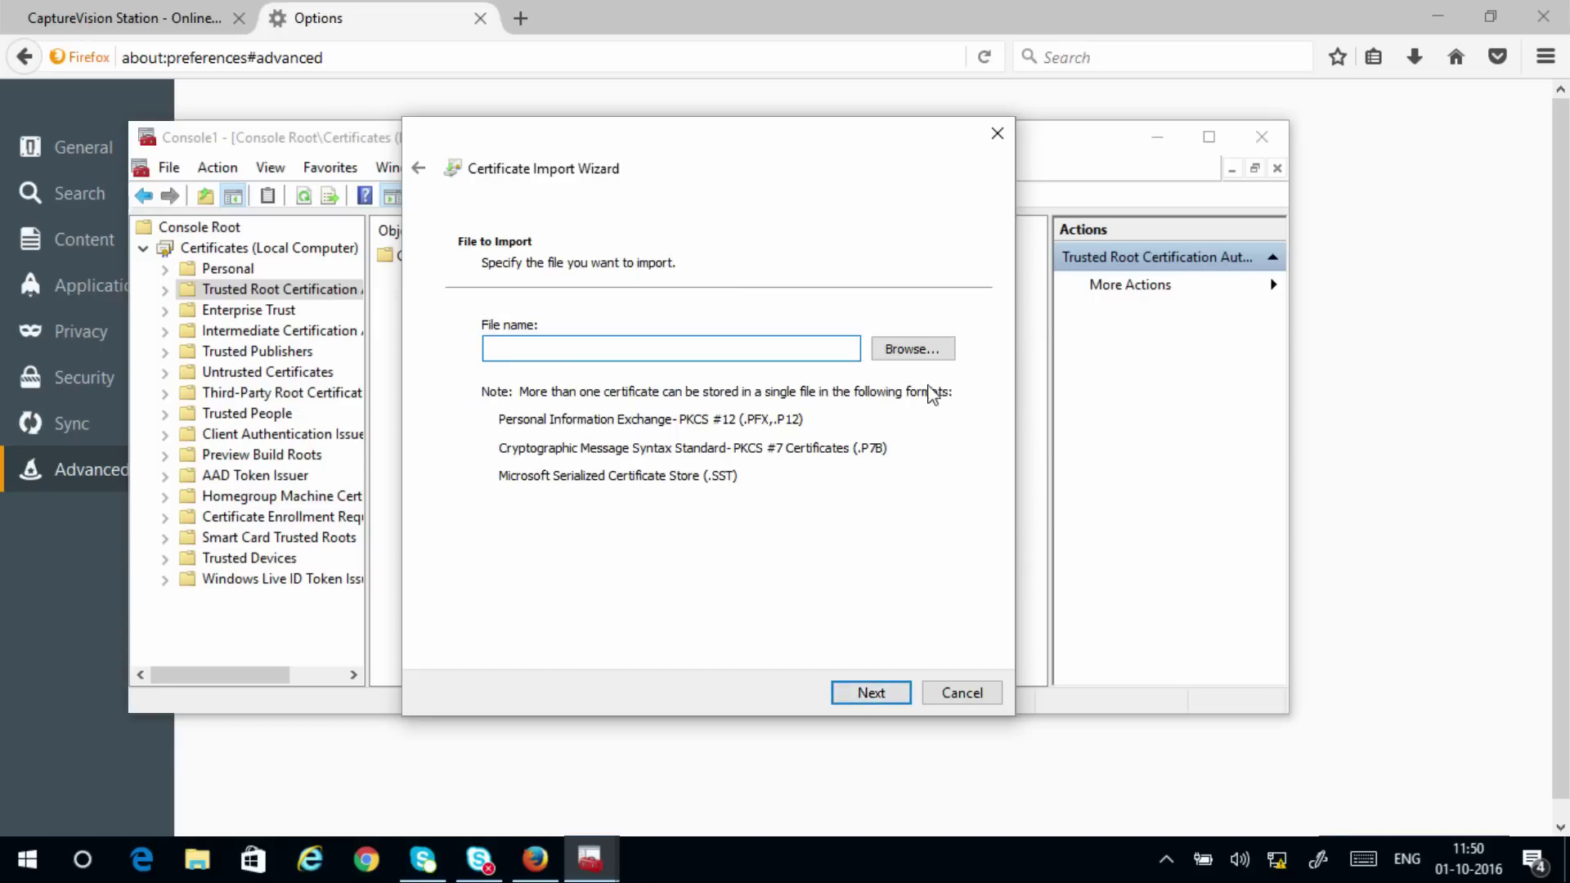
Show all file types in the Downloads folder and choose Cyberoam_SSL_CA.pem as the file to import
left_click(912, 349)
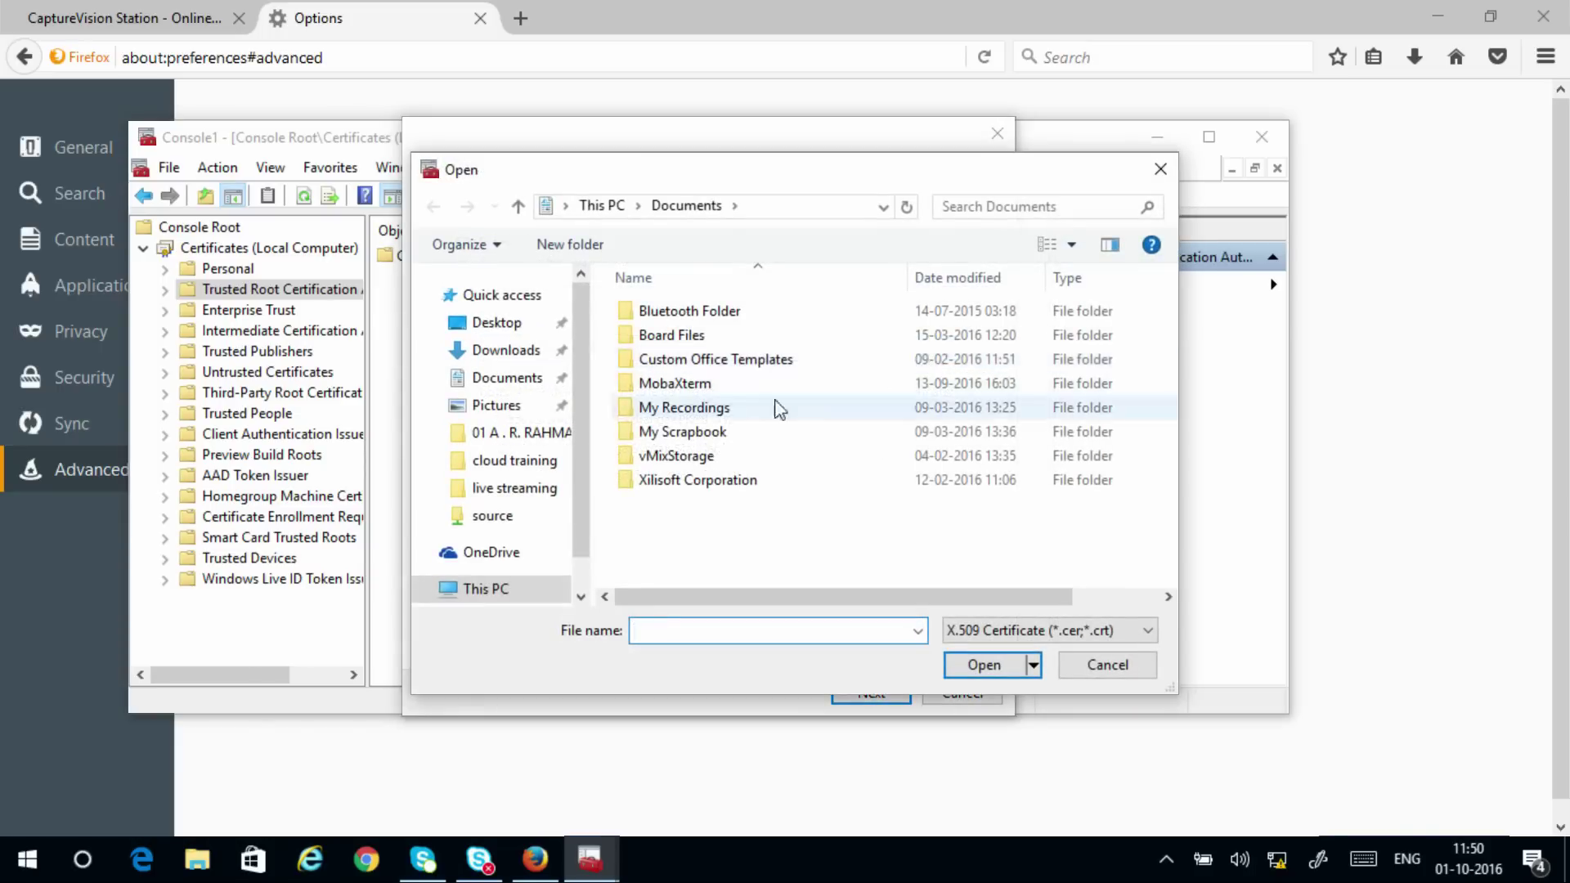
left_click(515, 355)
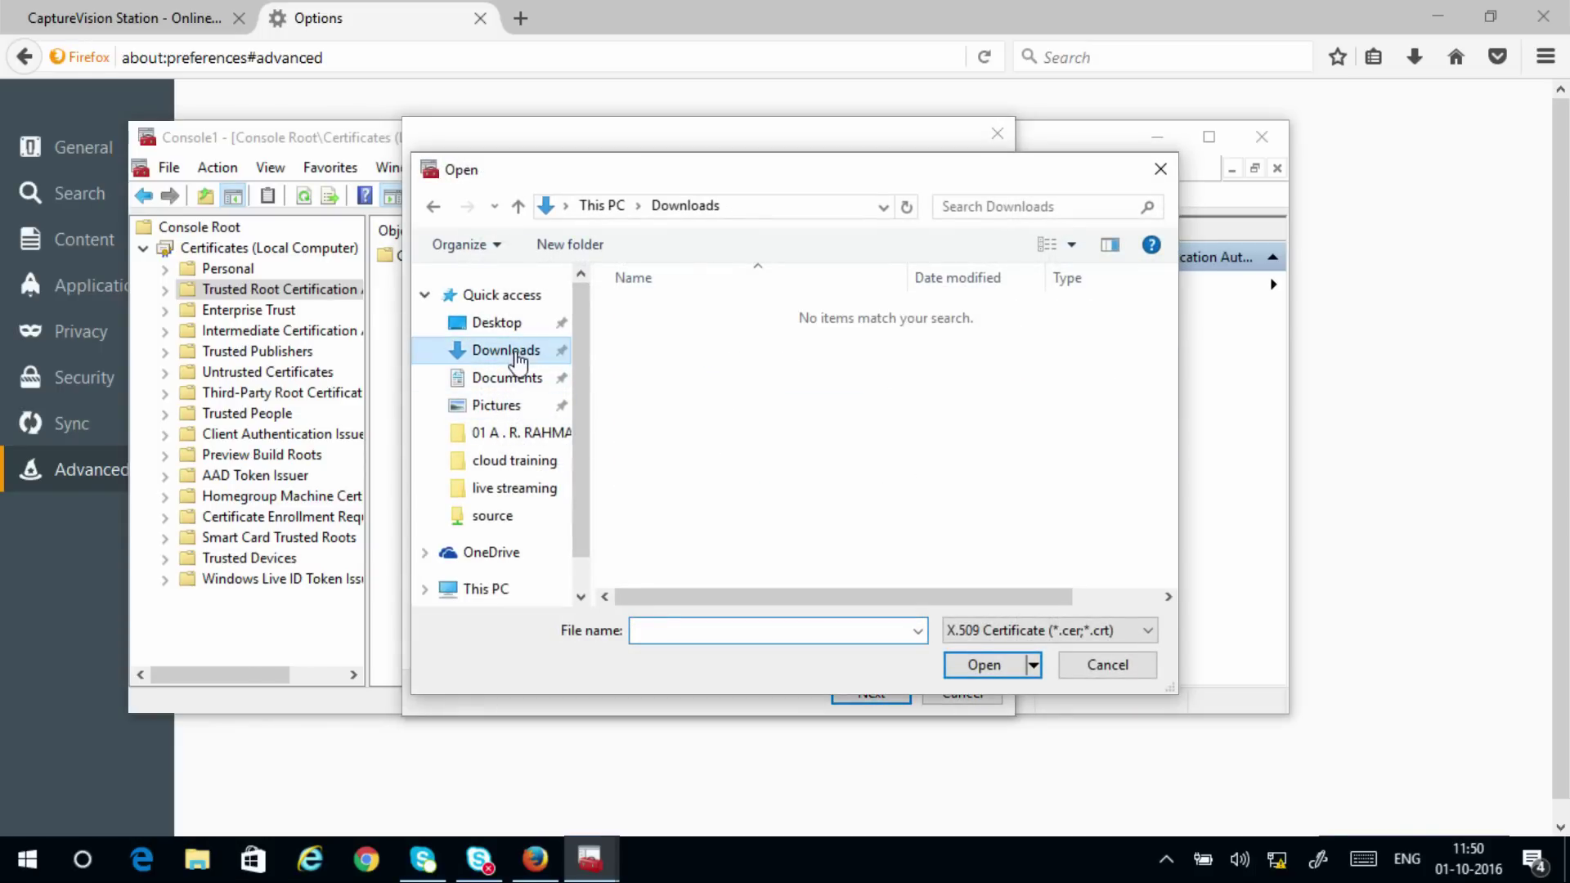
left_click(1091, 632)
left_click(1004, 756)
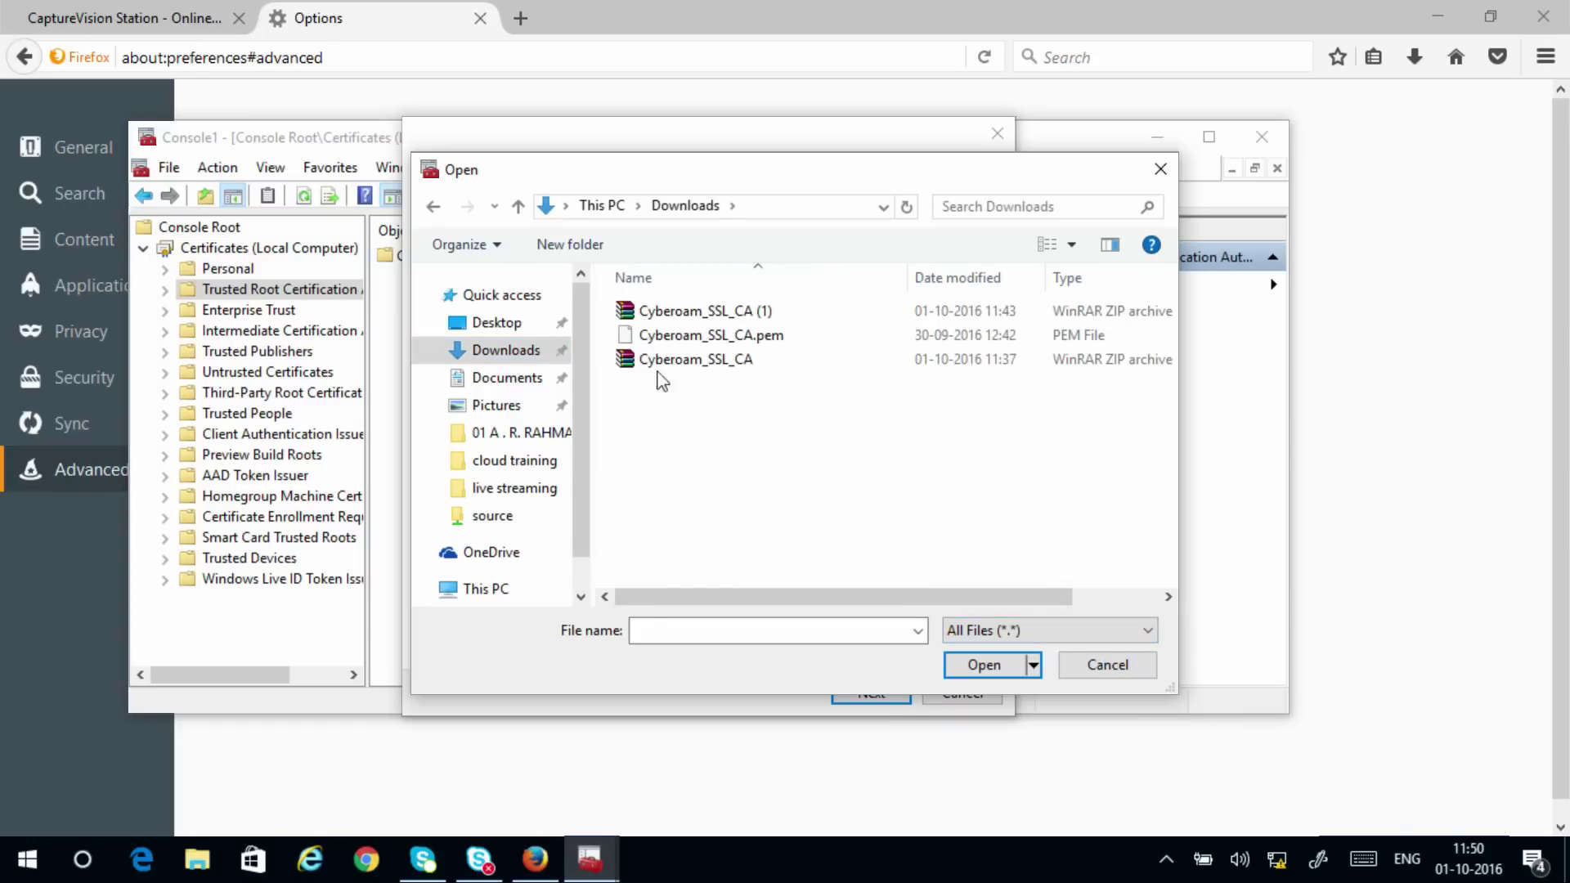
left_click(683, 337)
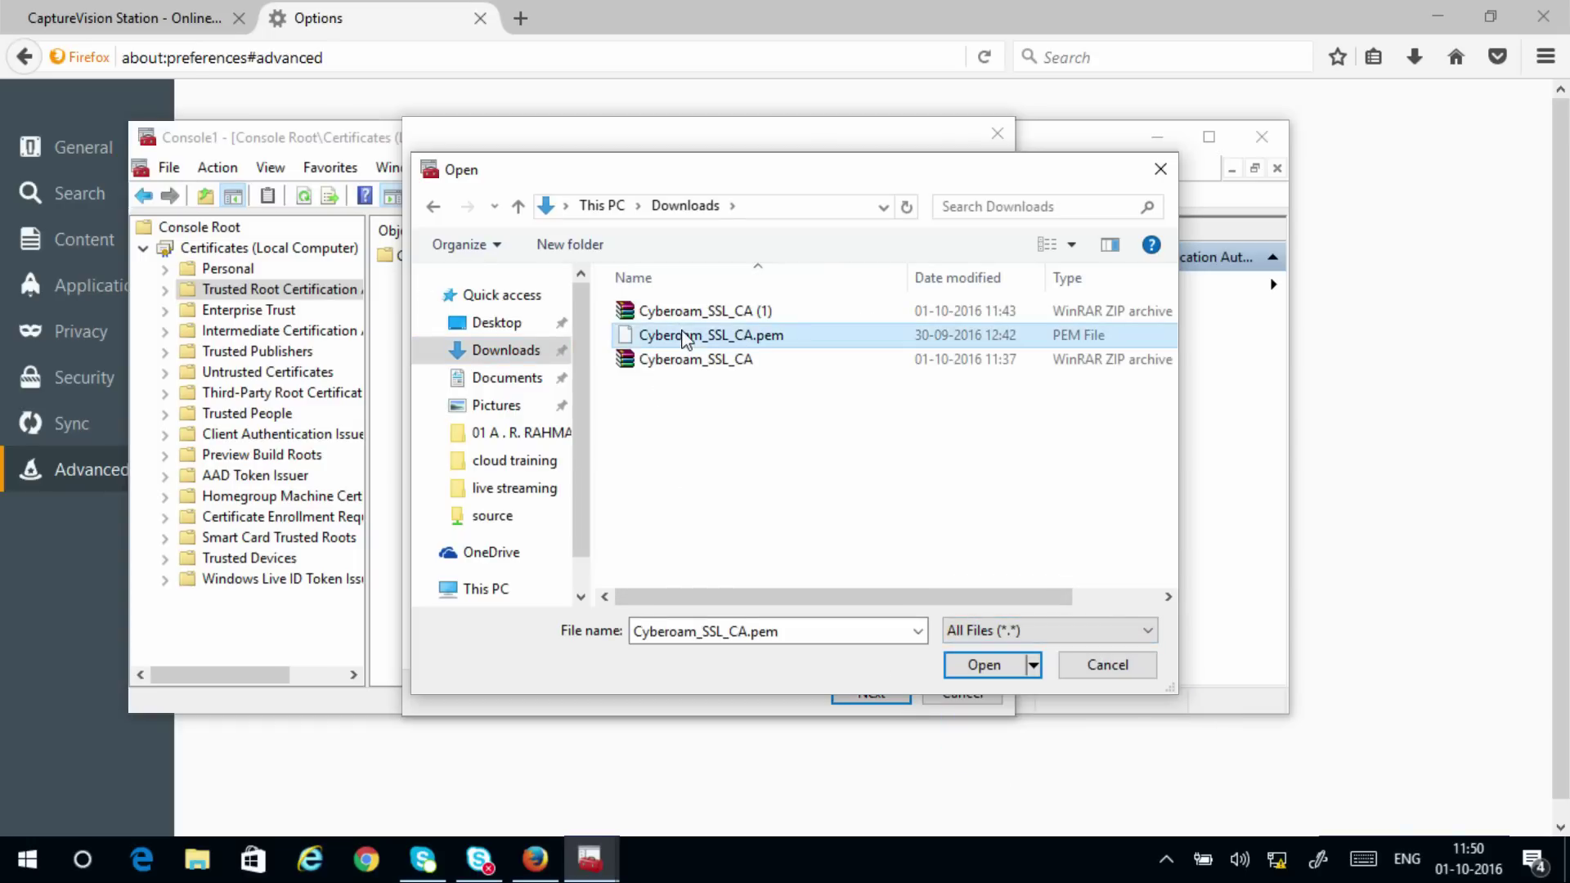
left_click(984, 665)
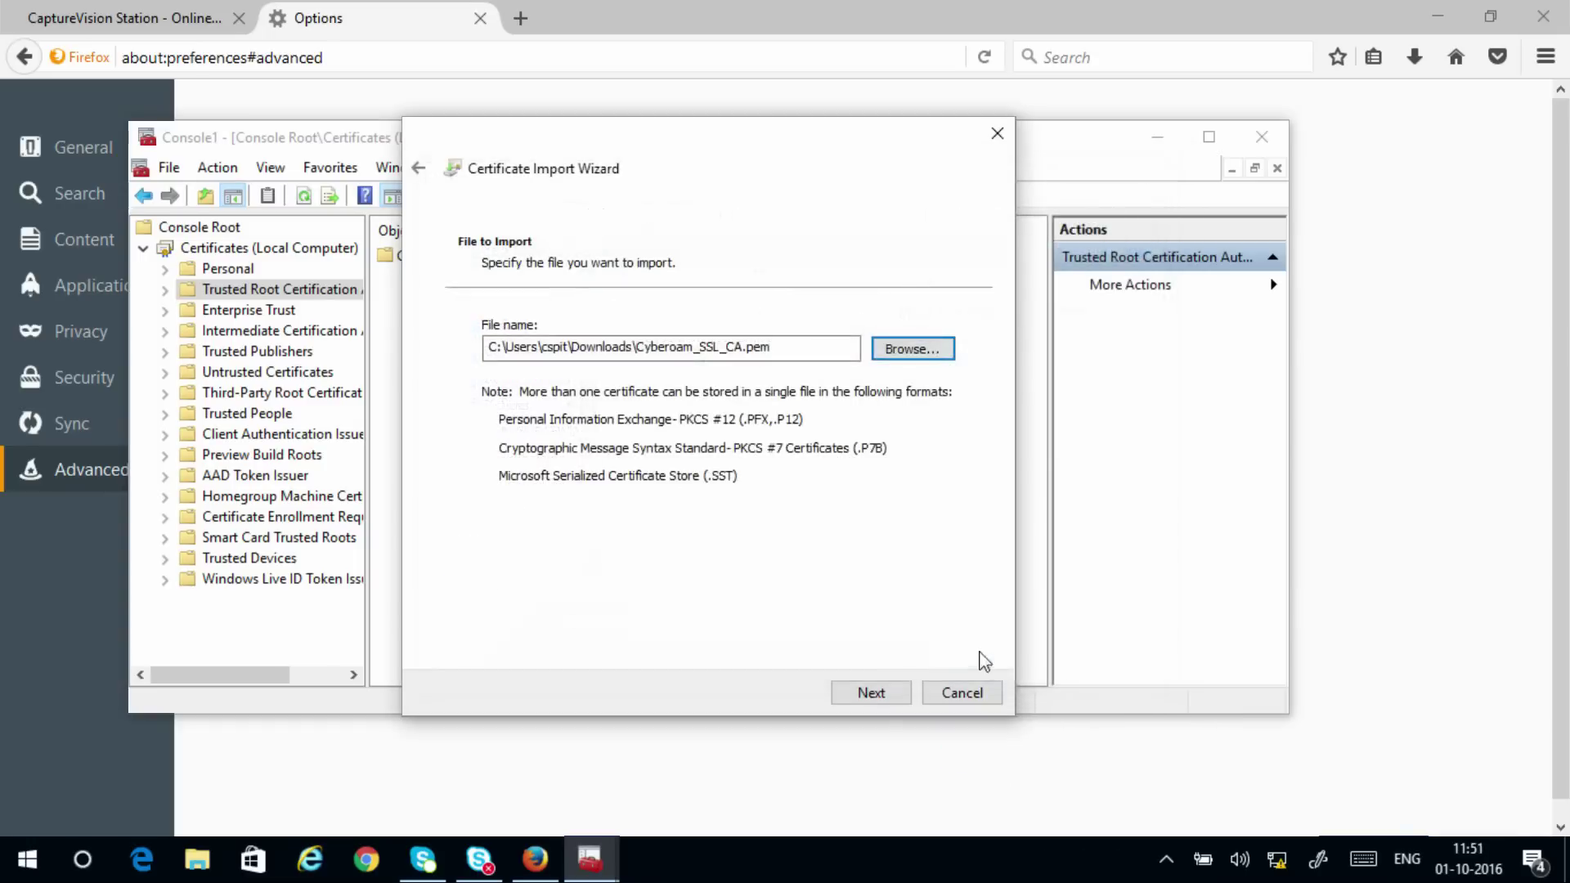
Complete the import into the Trusted Root Certification Authorities store, and close the management console without saving its settings
left_click(874, 697)
left_click(863, 694)
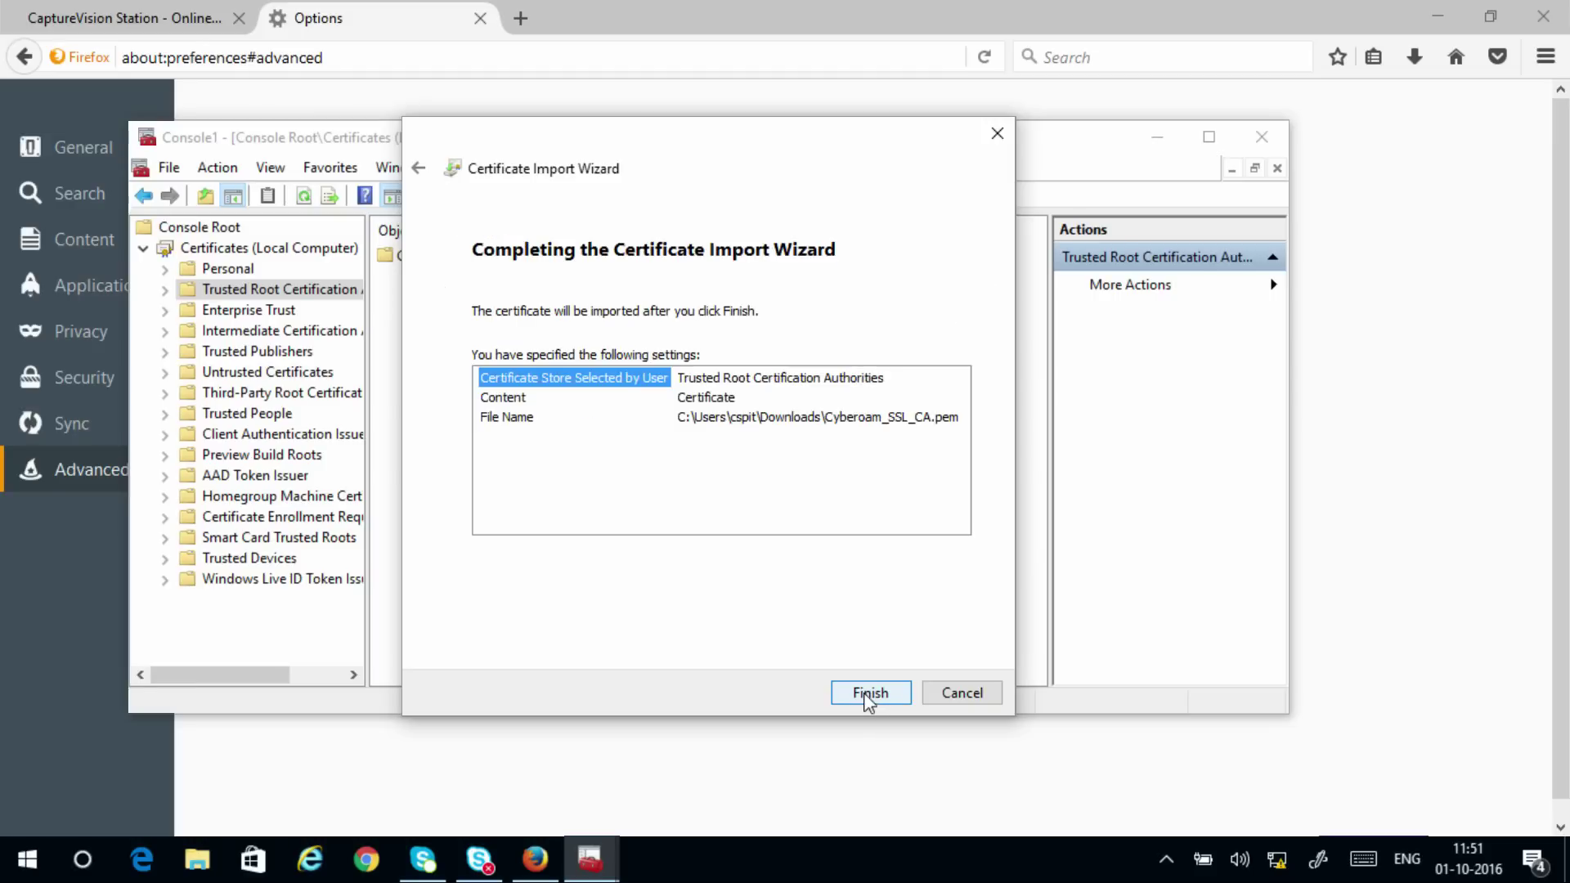
left_click(865, 693)
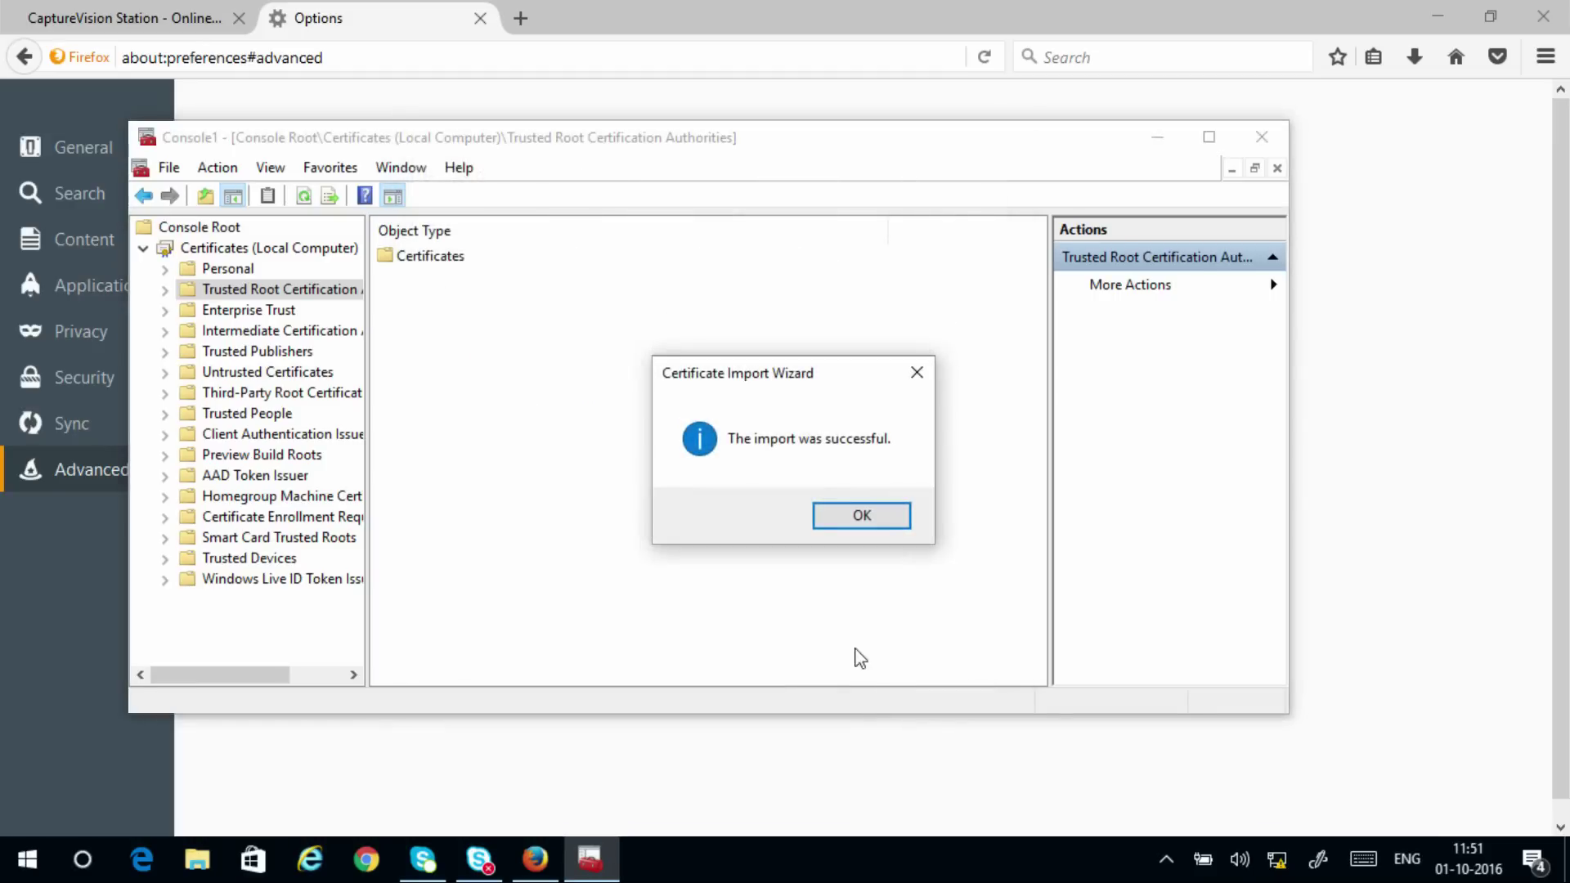
left_click(862, 526)
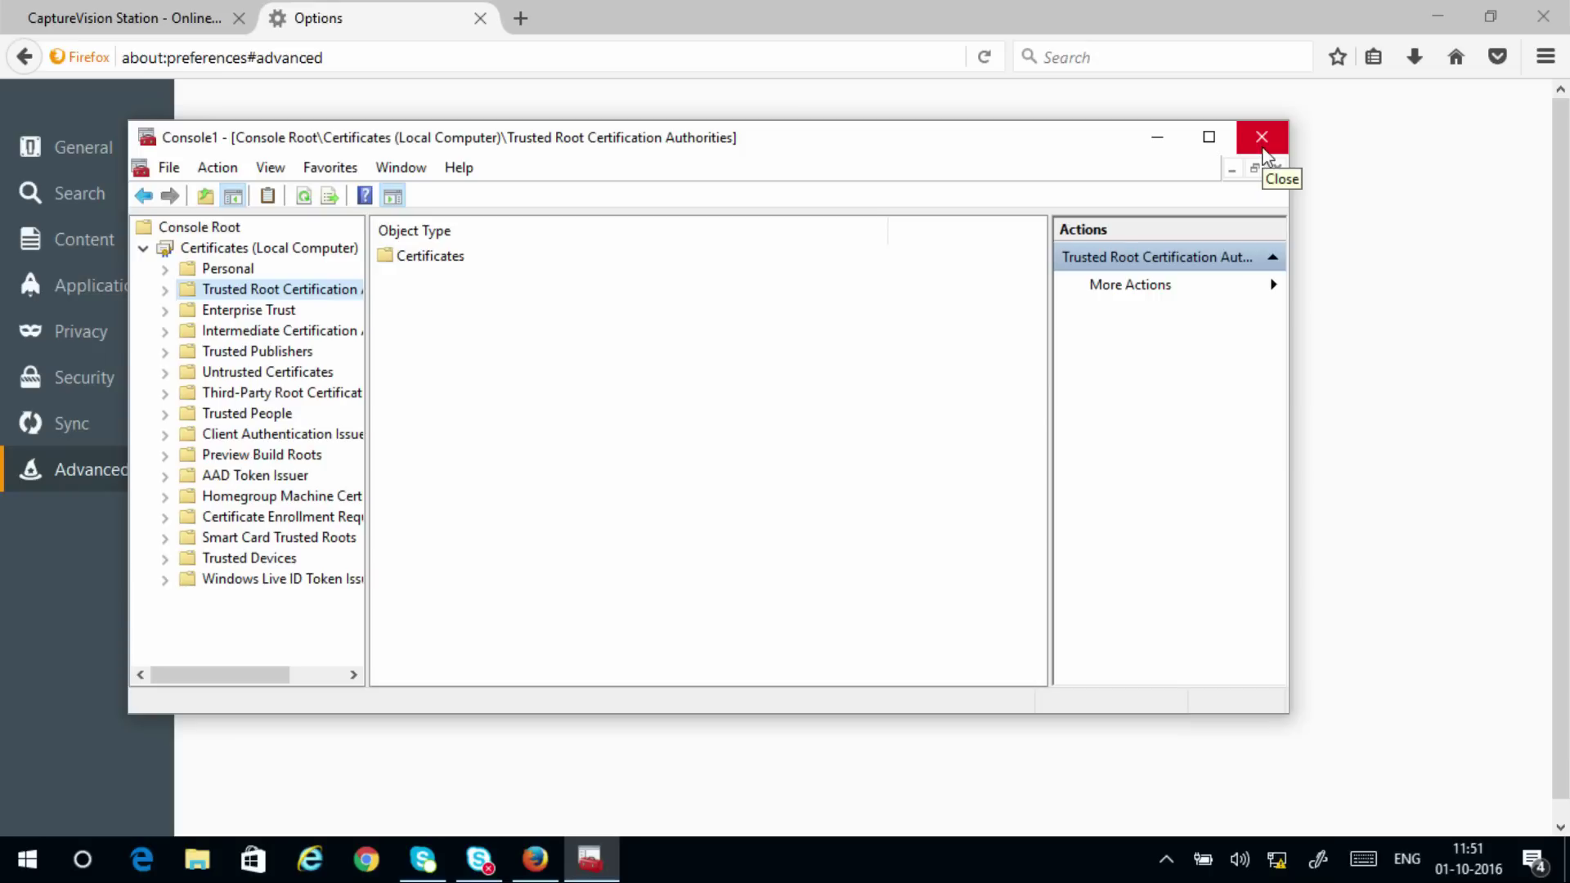
left_click(1262, 139)
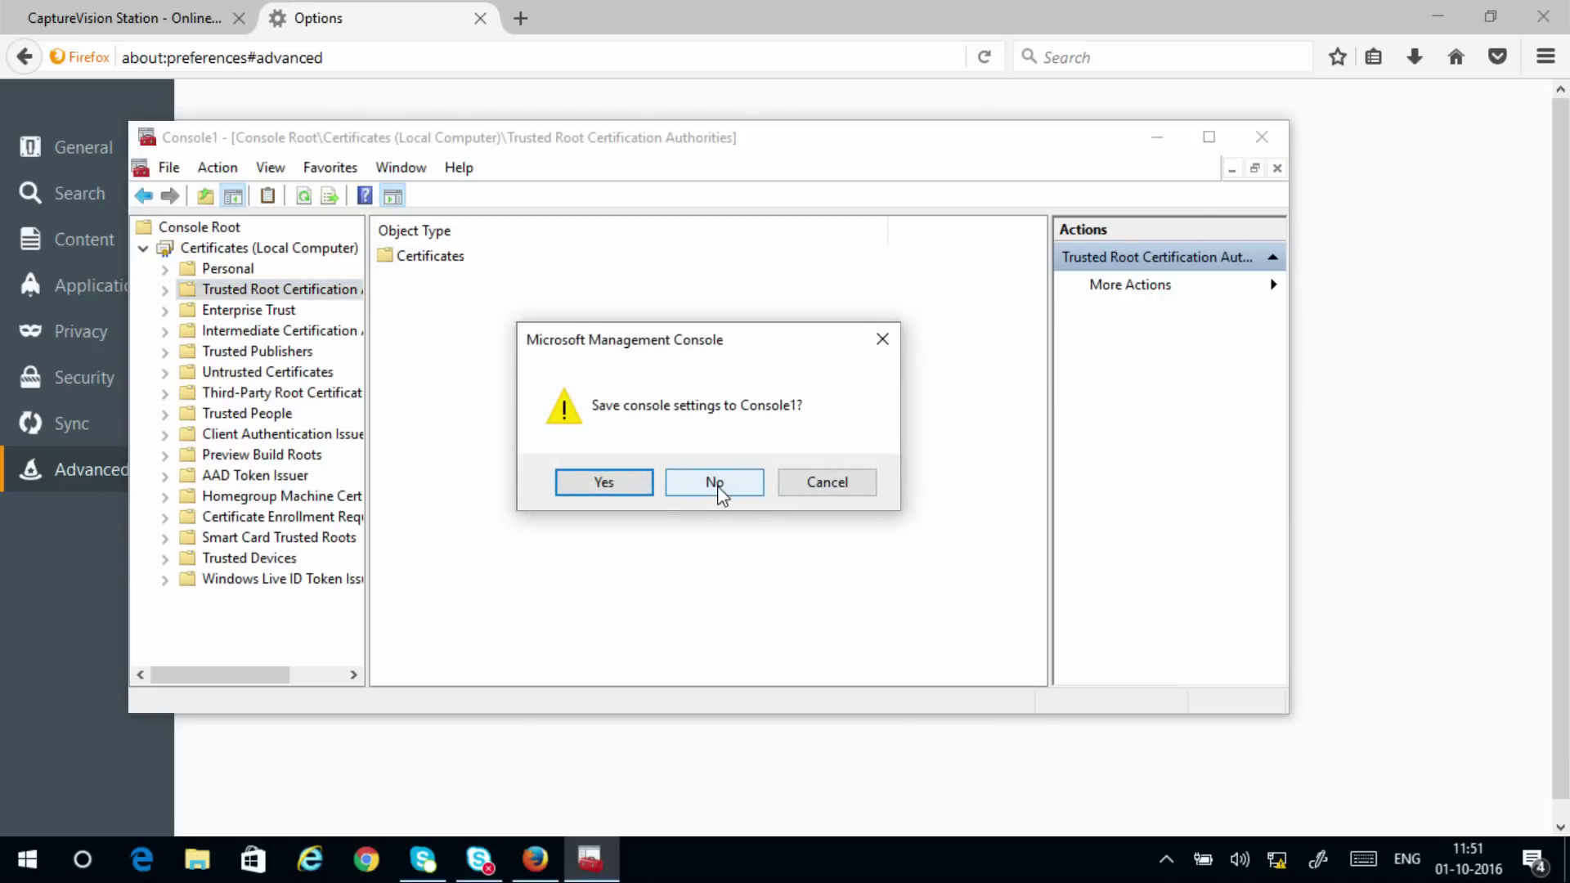
left_click(715, 484)
mouse_move(539, 867)
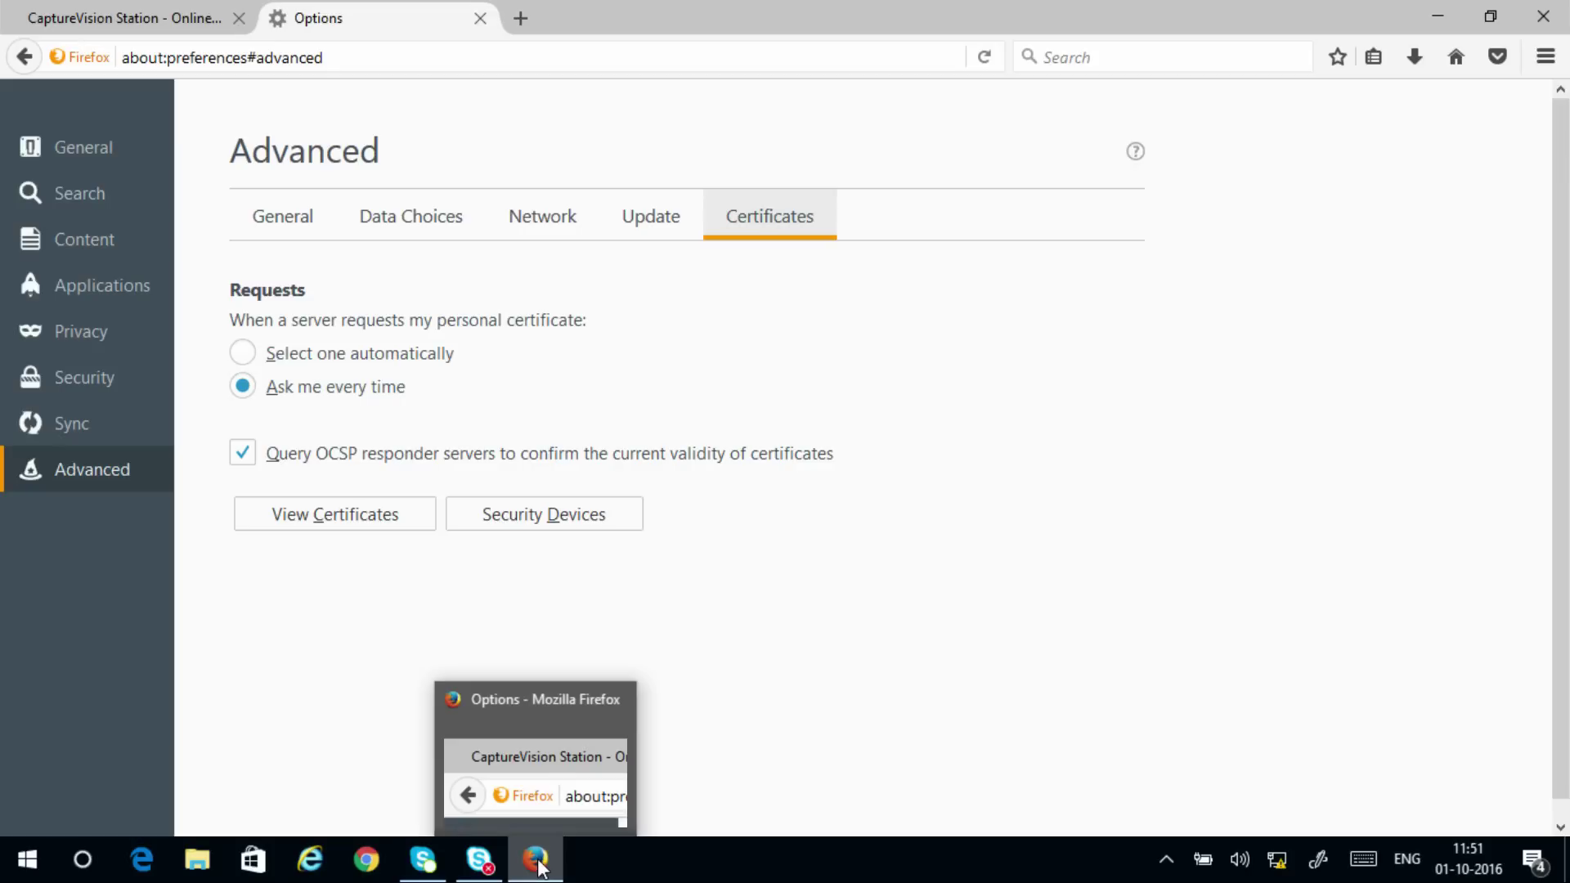
left_click(538, 865)
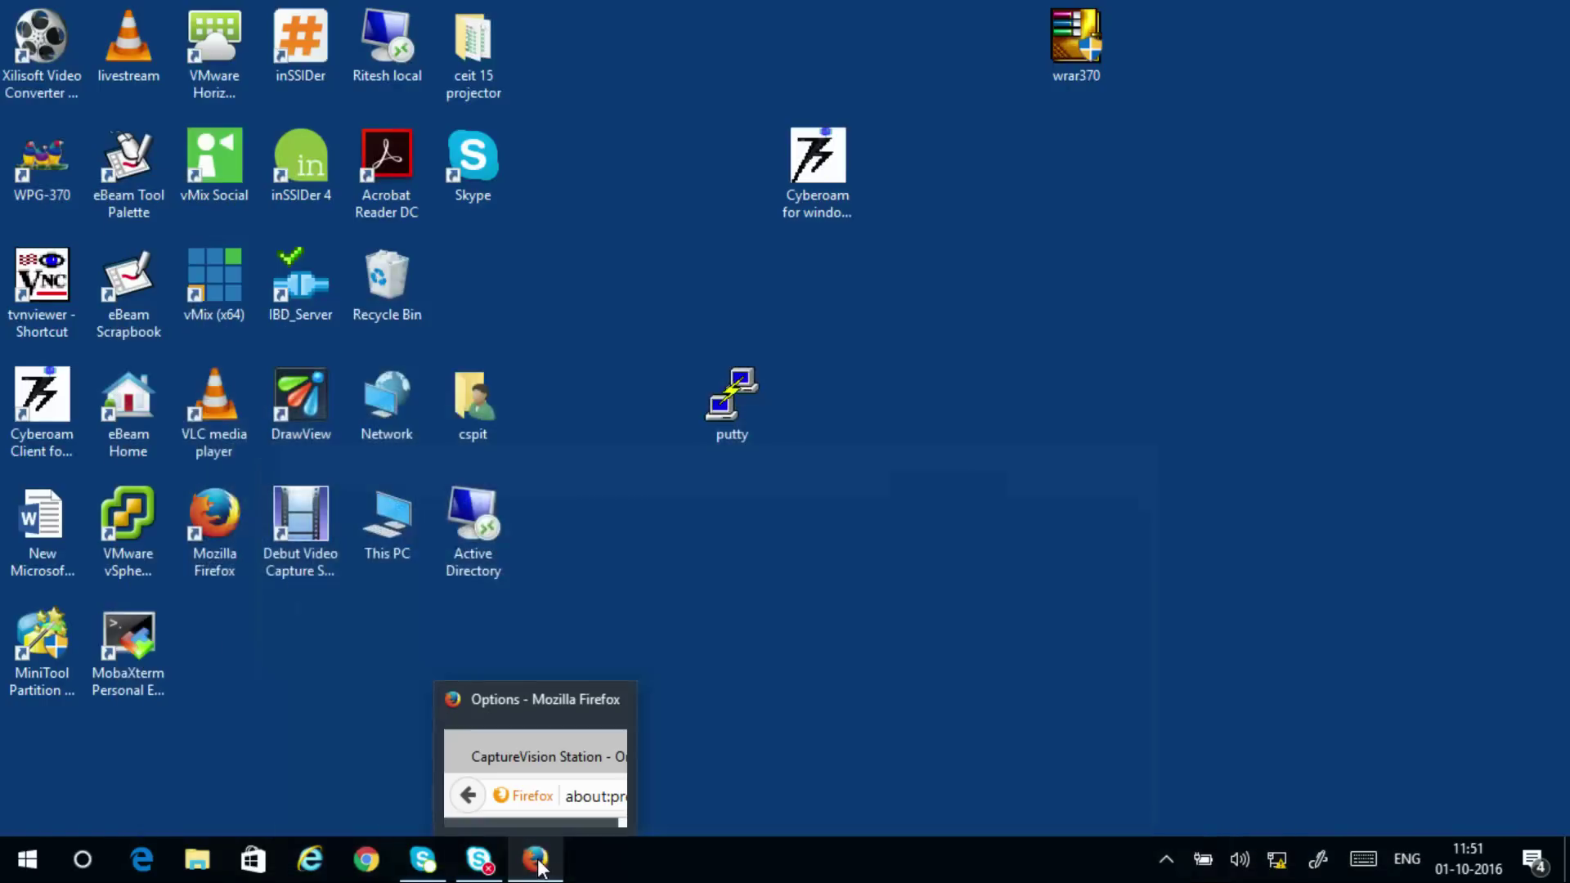
left_click(537, 865)
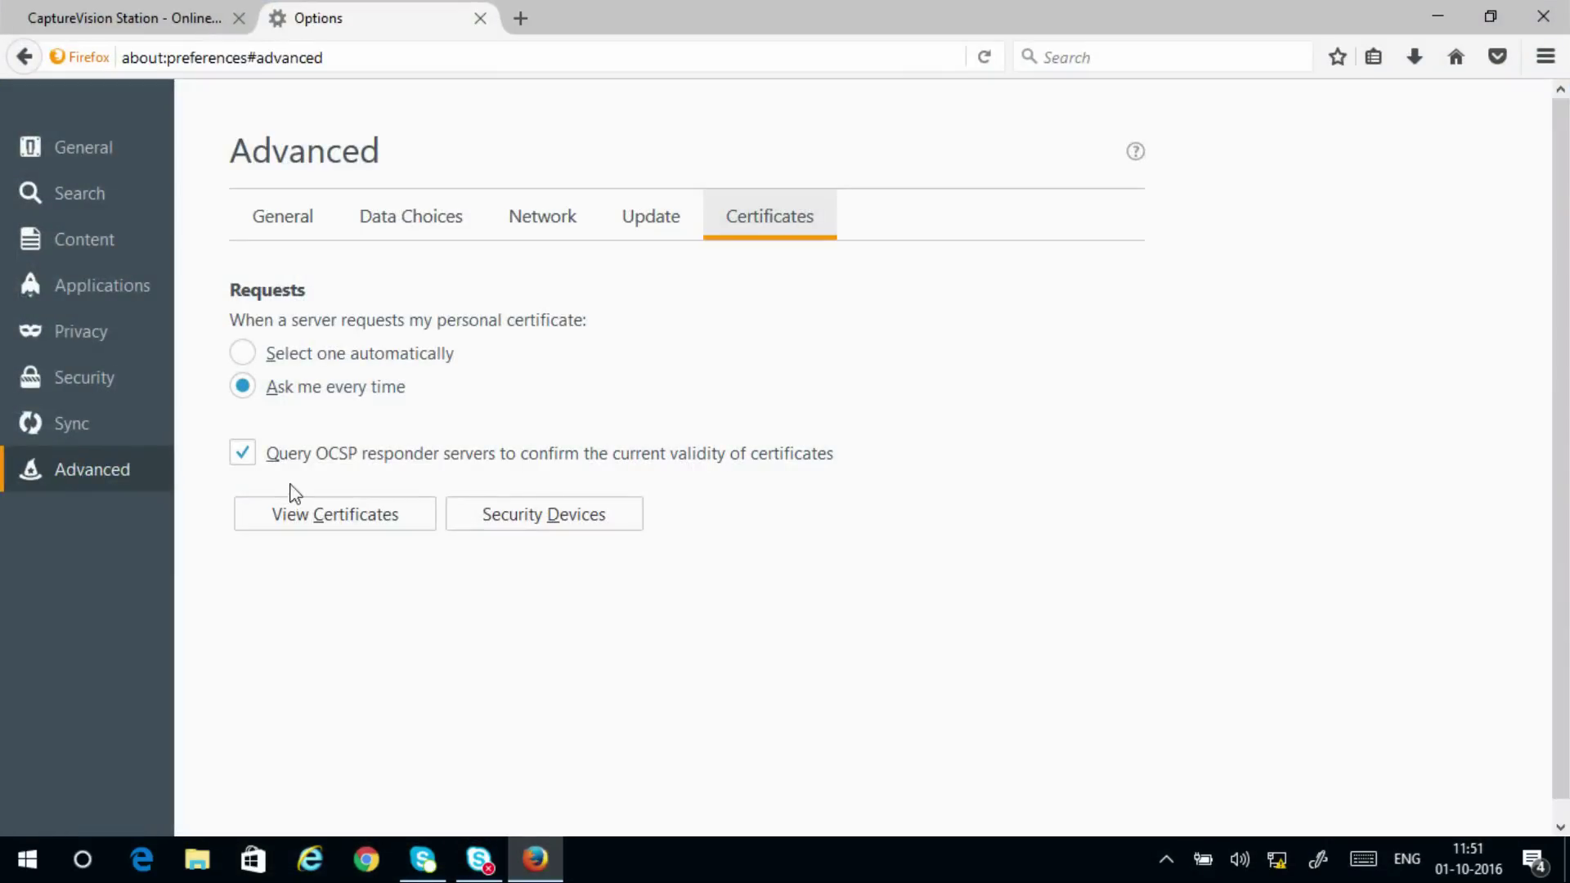